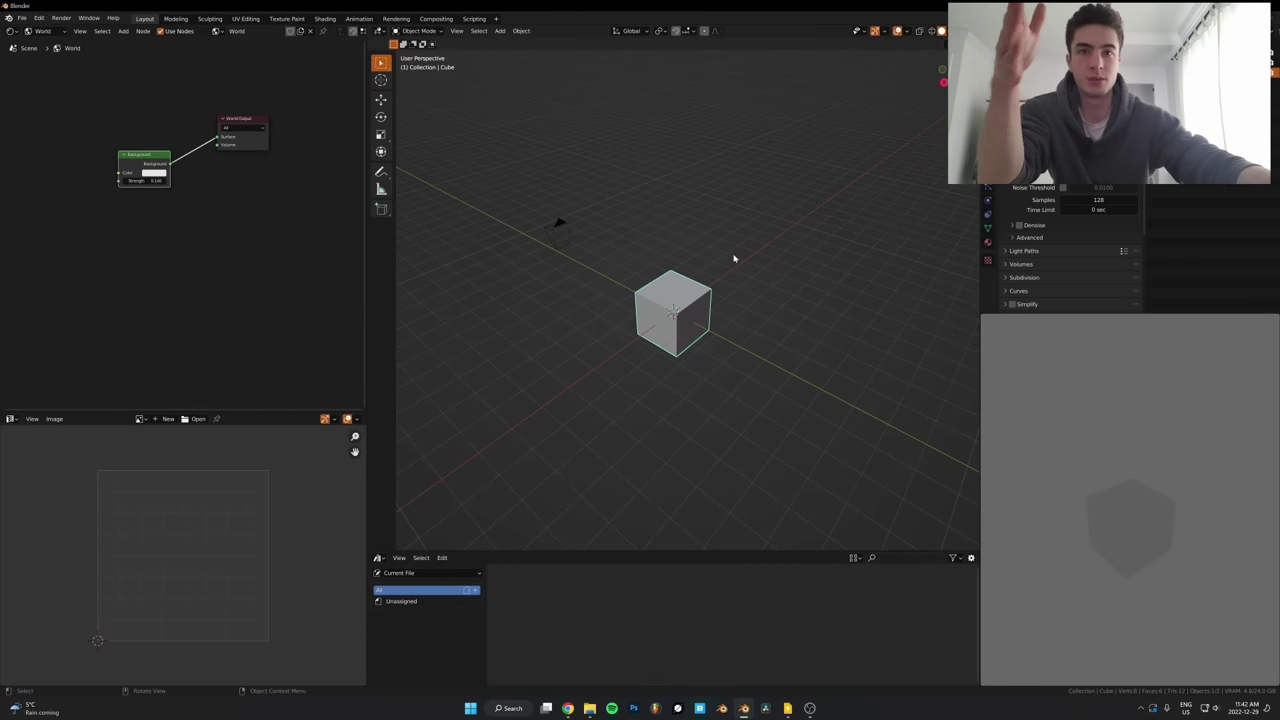
Delete the default cube from the scene
{"action": "scroll", "coordinate": [690, 269], "scroll_direction": "down", "scroll_amount": 2}
{"action": "key", "text": "Delete"}
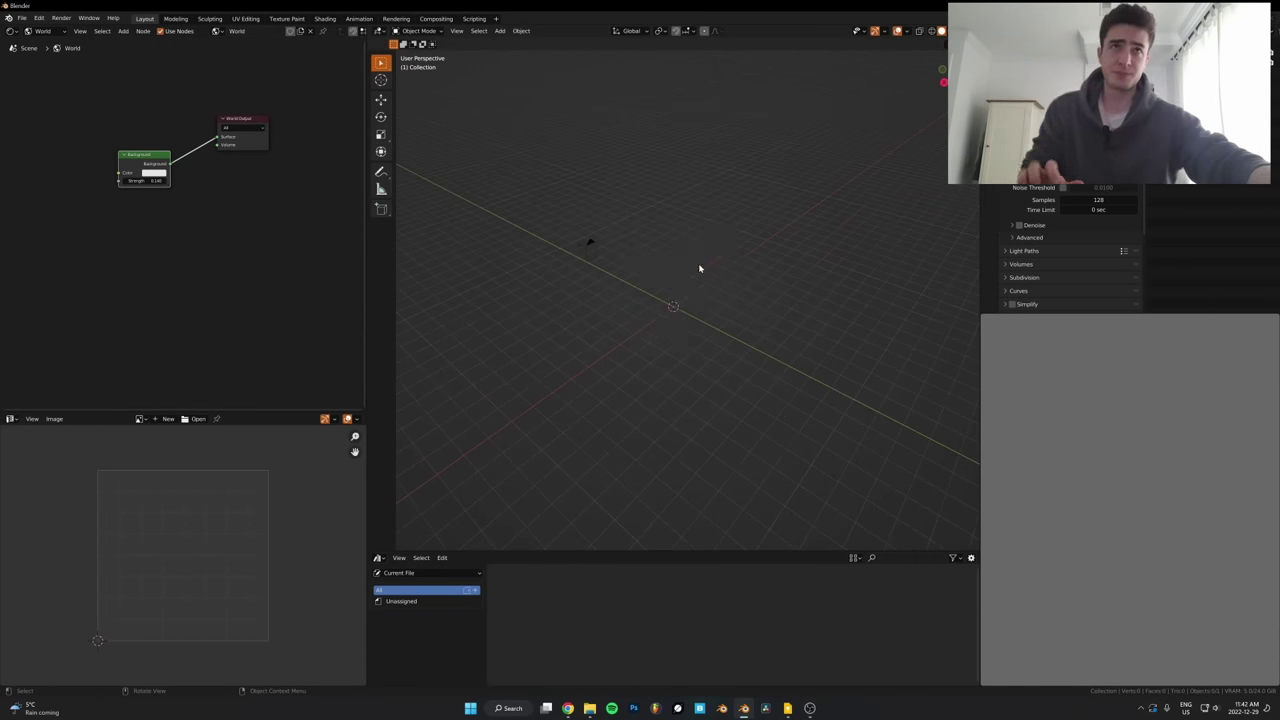
{"action": "key", "text": "shift+a"}
{"action": "left_click", "coordinate": [734, 272]}
{"action": "key", "text": "Delete"}
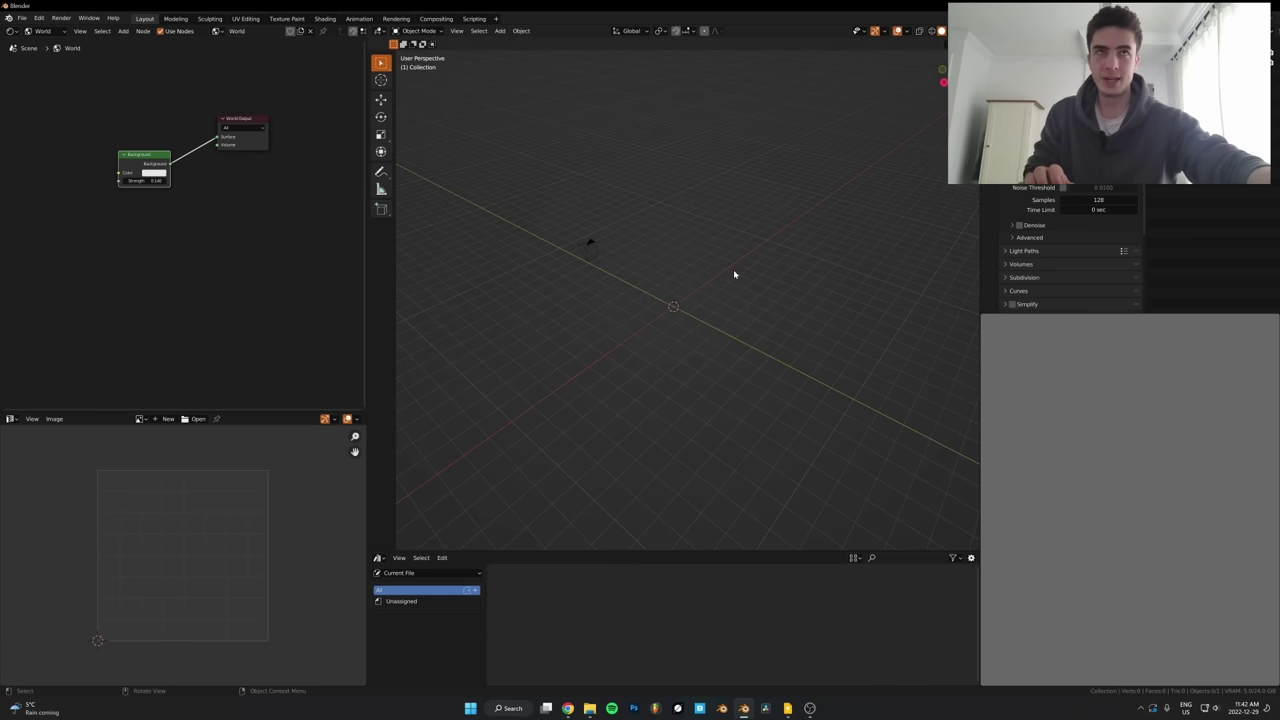
Add a mesh plane at the scene origin and scale it up into a large ground surface
{"action": "key", "text": "shift+a"}
{"action": "left_click", "coordinate": [770, 271]}
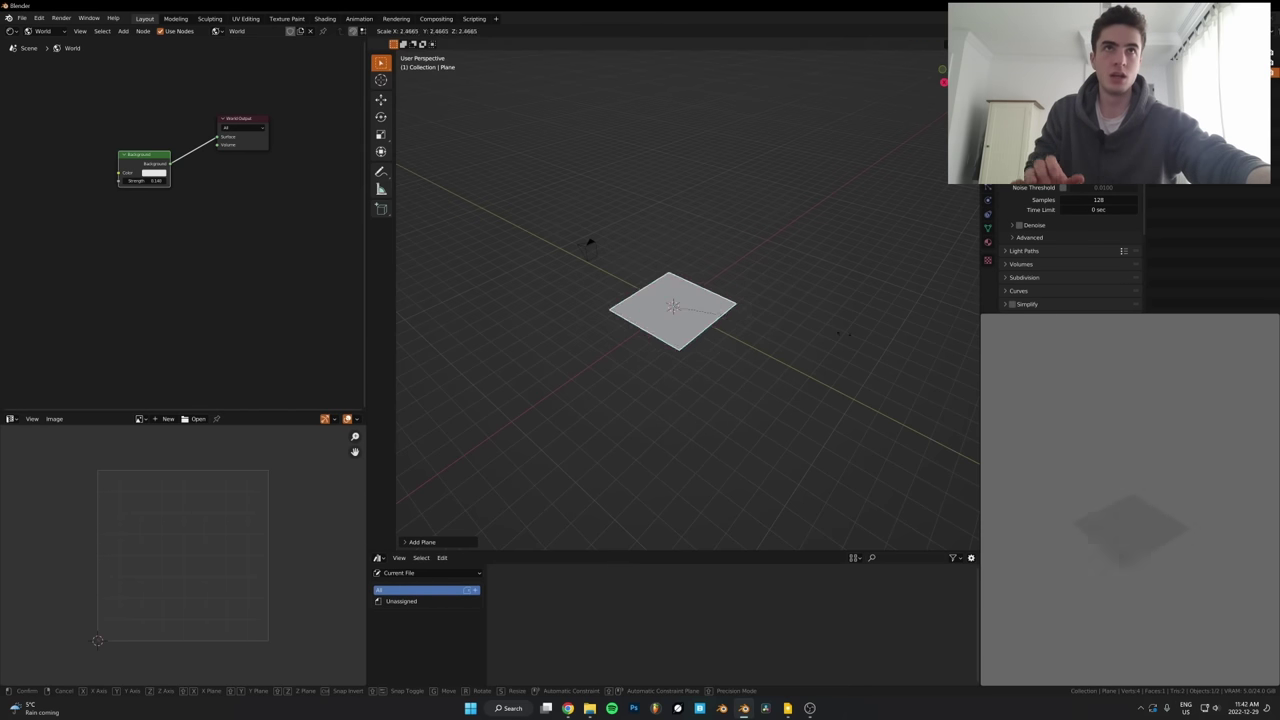
{"action": "key", "text": "s"}
{"action": "left_click", "coordinate": [591, 327]}
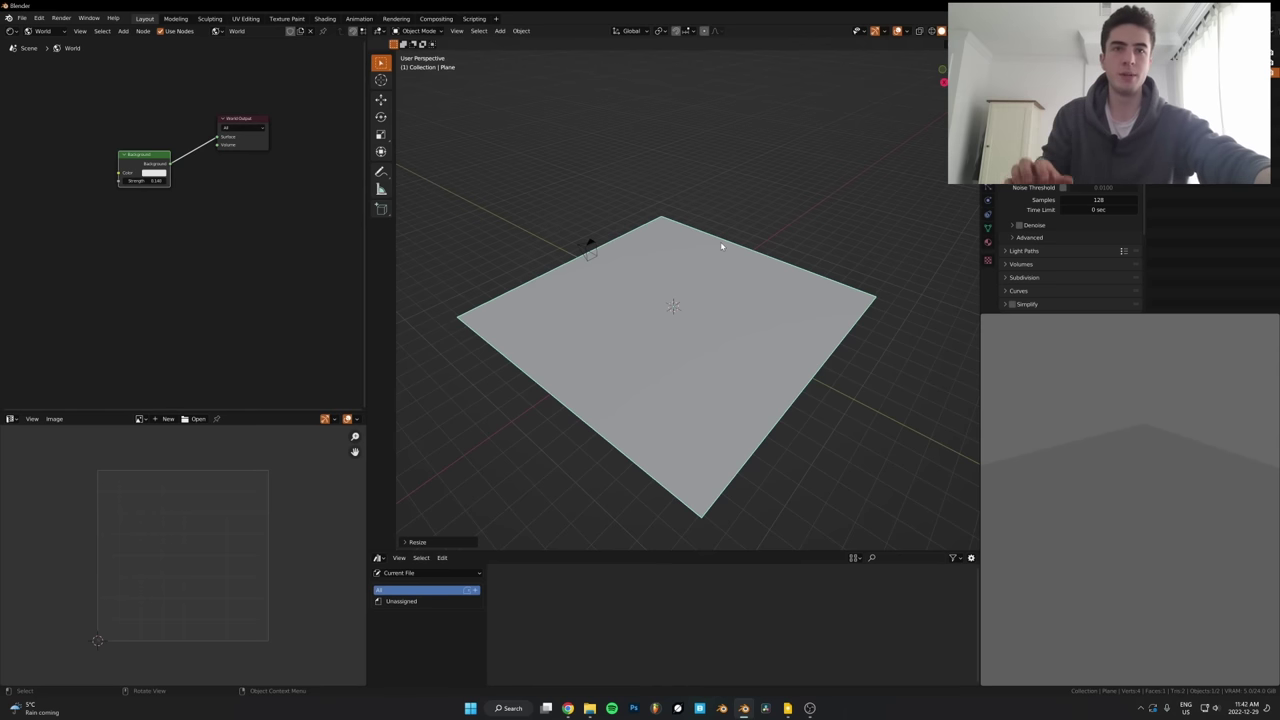
Select the camera and open its data properties
{"action": "middle_click_drag", "start_coordinate": [720, 241], "coordinate": [549, 289]}
{"action": "left_click", "coordinate": [545, 290]}
{"action": "left_click", "coordinate": [988, 200]}
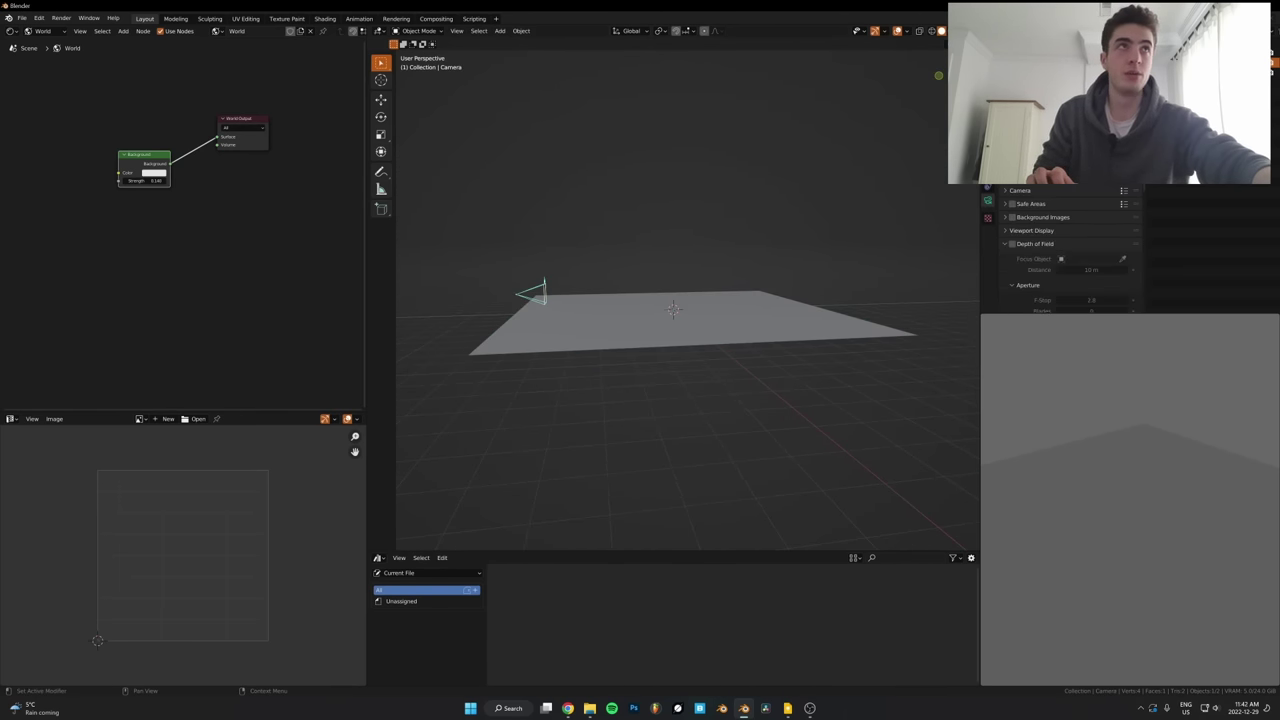
Select the plane, set the shader editor to Object shaders and create a new material for it
{"action": "left_click", "coordinate": [728, 303]}
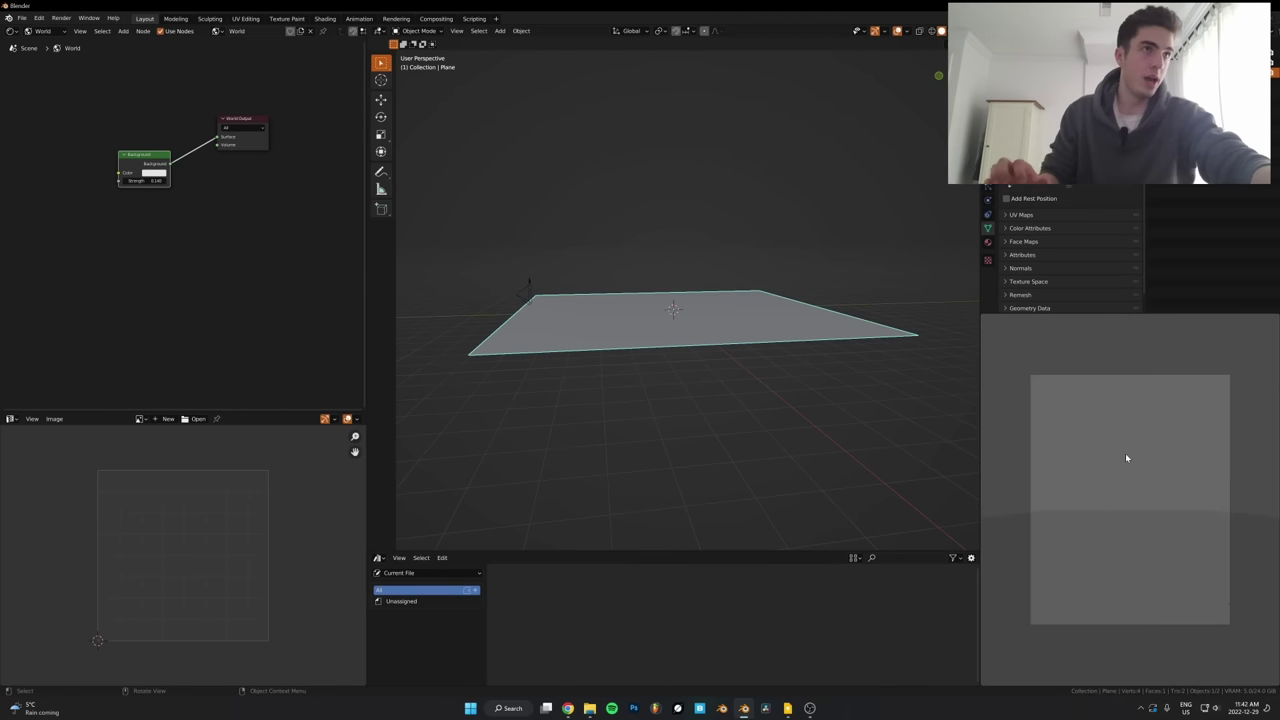
{"action": "scroll", "coordinate": [531, 460], "scroll_direction": "up", "scroll_amount": 5}
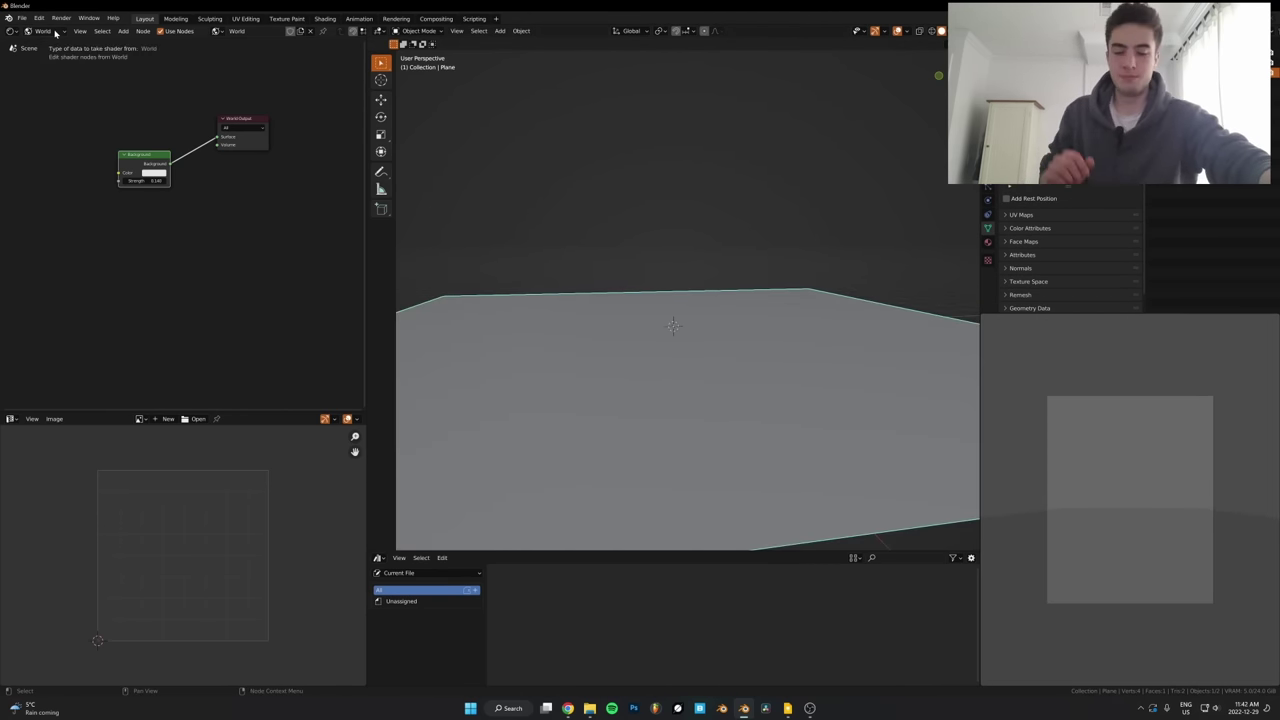
{"action": "scroll", "coordinate": [55, 33], "scroll_direction": "up", "scroll_amount": 1, "text": "ctrl"}
{"action": "left_click", "coordinate": [249, 31]}
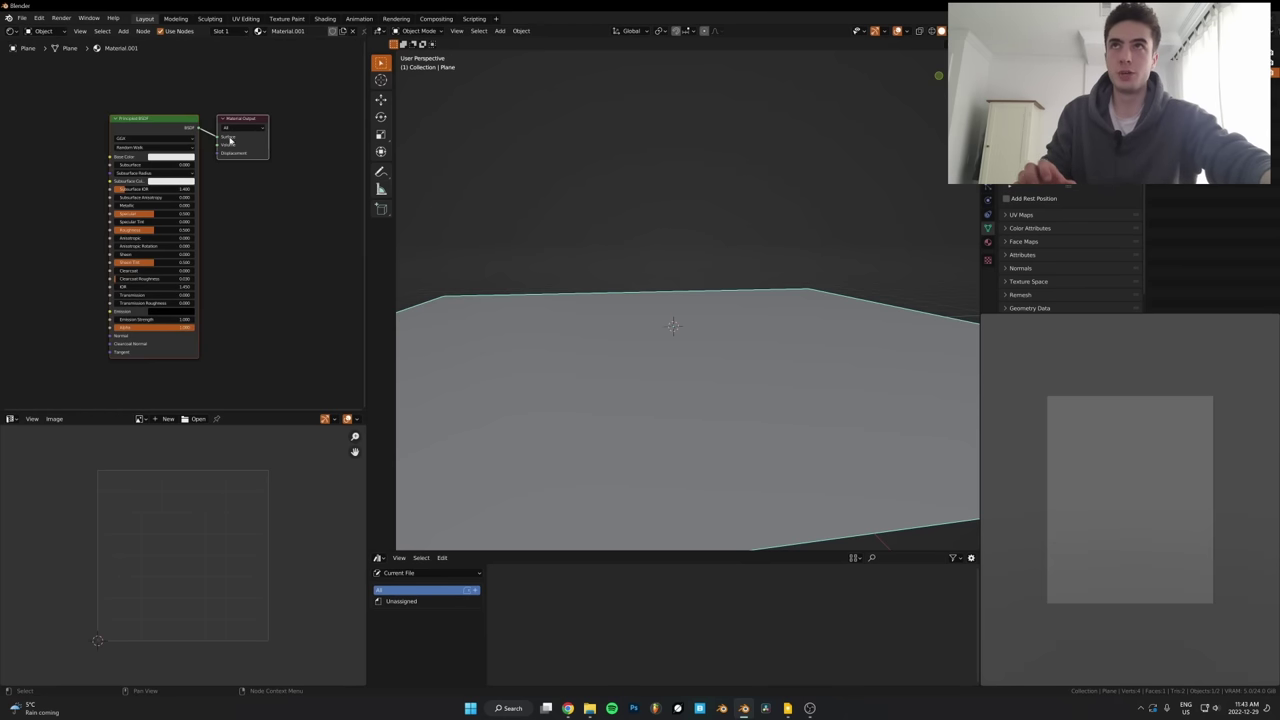
Load the albedo, height, normal and roughness maps from the Textures.com\Rock\Rock 2 folder as a Principled texture setup on the plane's material
{"action": "key", "text": "ctrl+shift+t"}
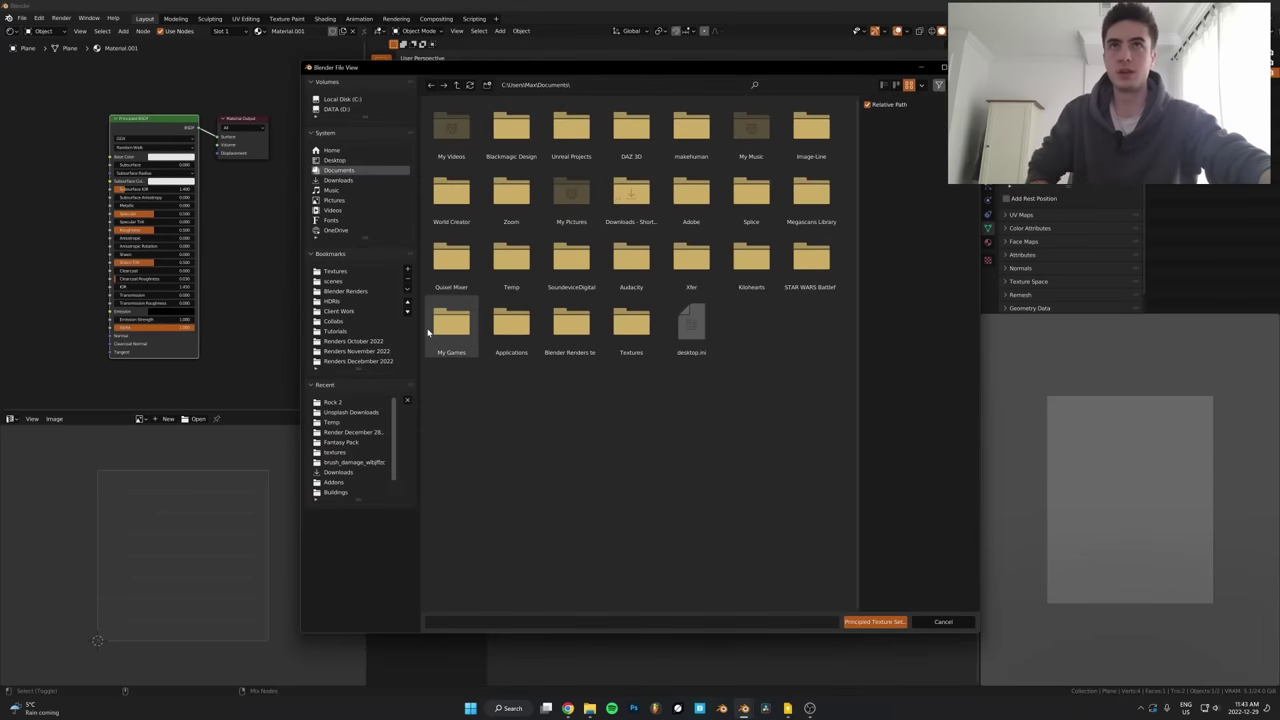
{"action": "left_click", "coordinate": [590, 708]}
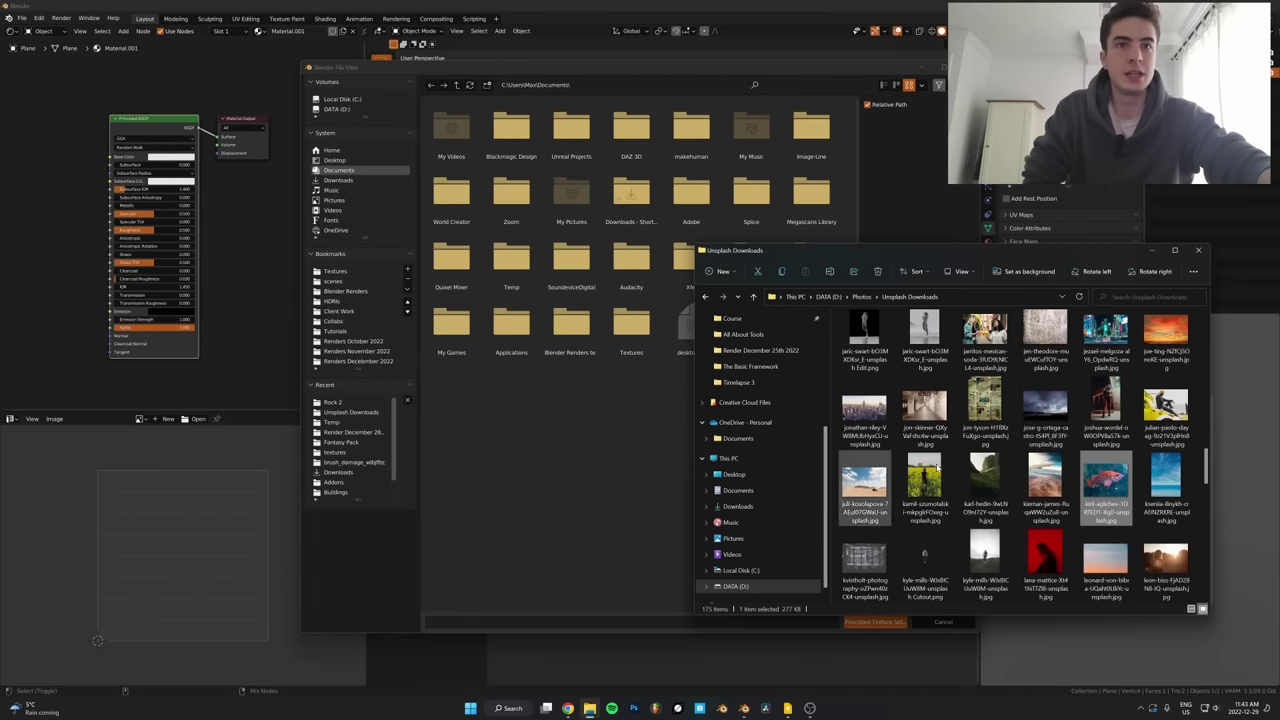
{"action": "scroll", "coordinate": [767, 403], "scroll_direction": "up", "scroll_amount": 4}
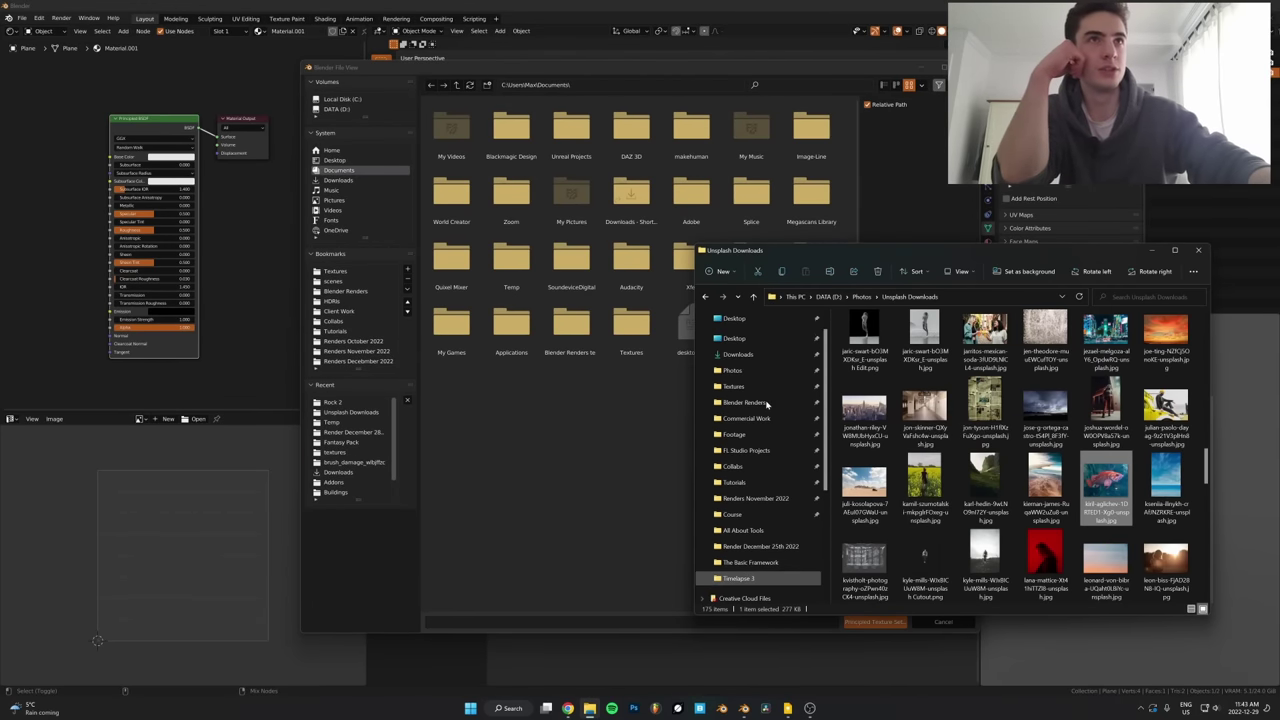
{"action": "left_click", "coordinate": [733, 386]}
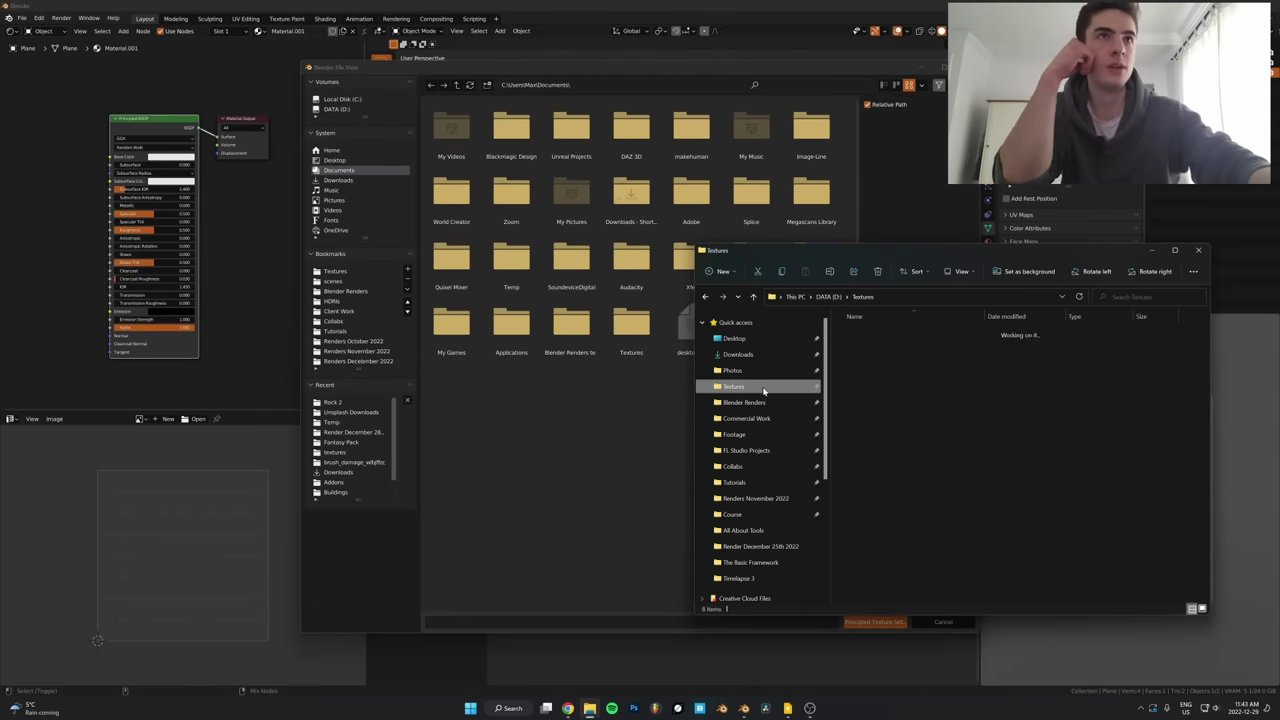
{"action": "double_click", "coordinate": [864, 428]}
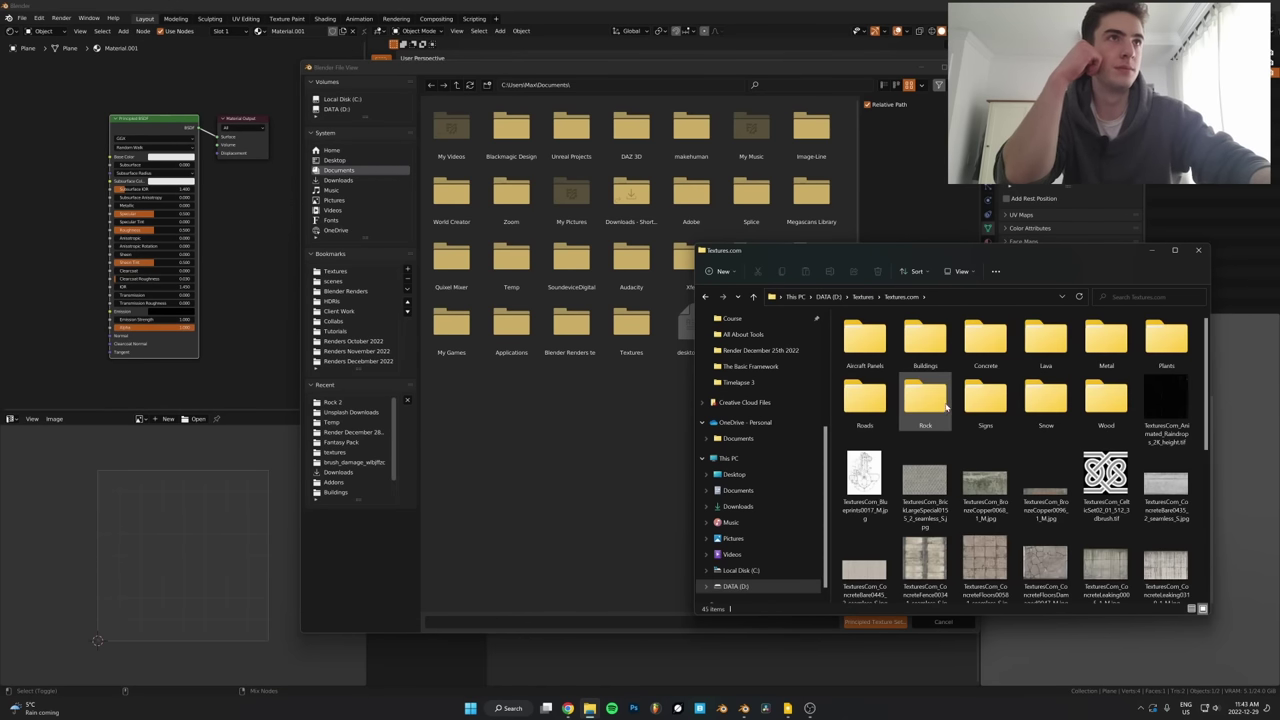
{"action": "double_click", "coordinate": [925, 400]}
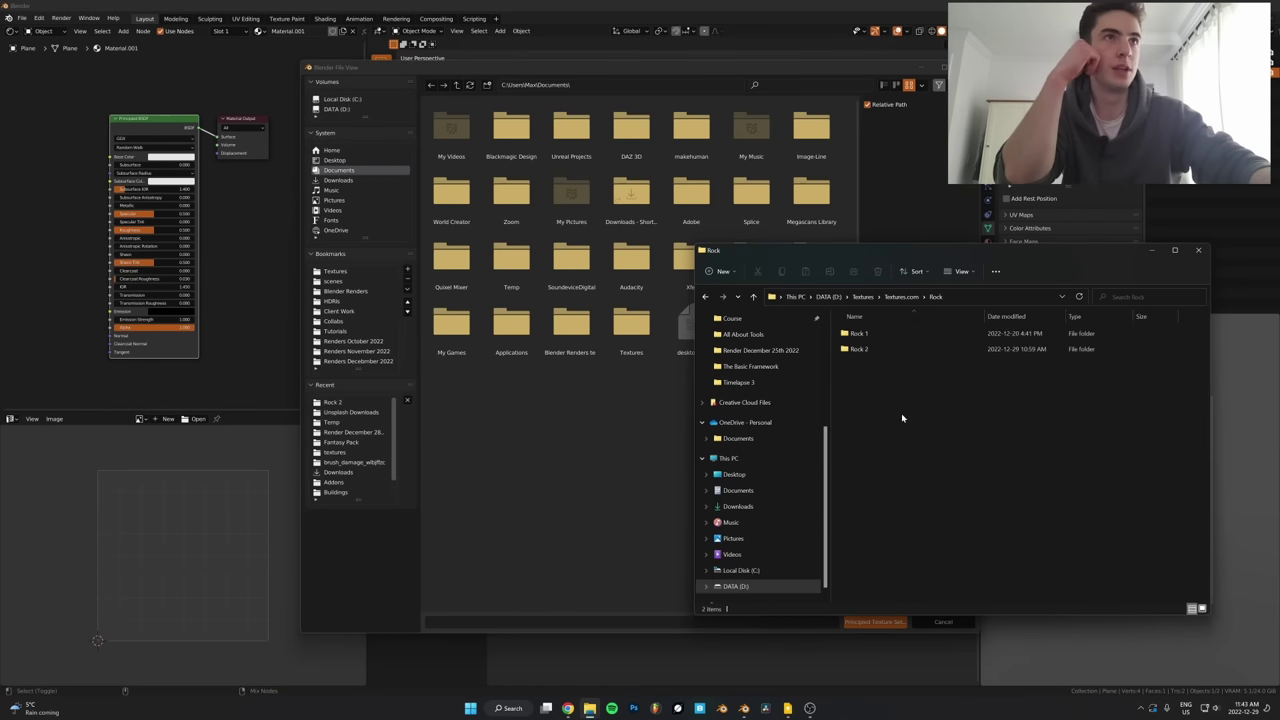
{"action": "double_click", "coordinate": [896, 356]}
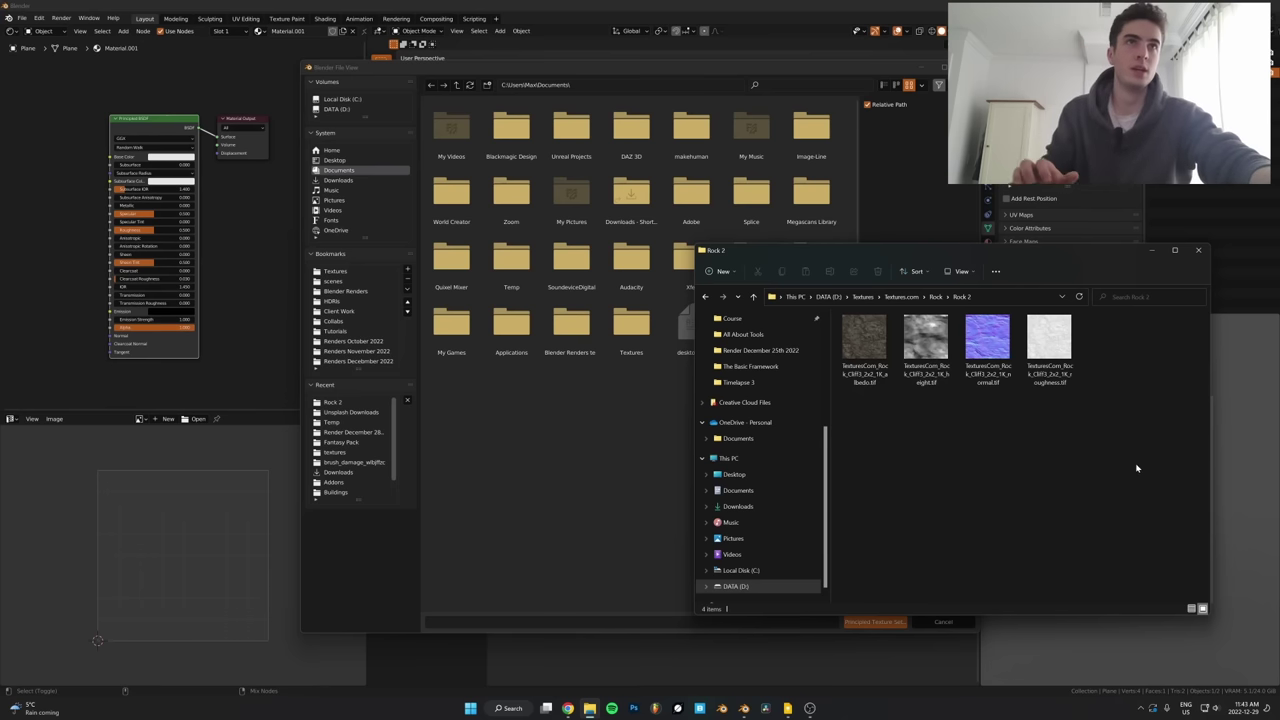
{"action": "left_click_drag", "start_coordinate": [1133, 461], "coordinate": [489, 509]}
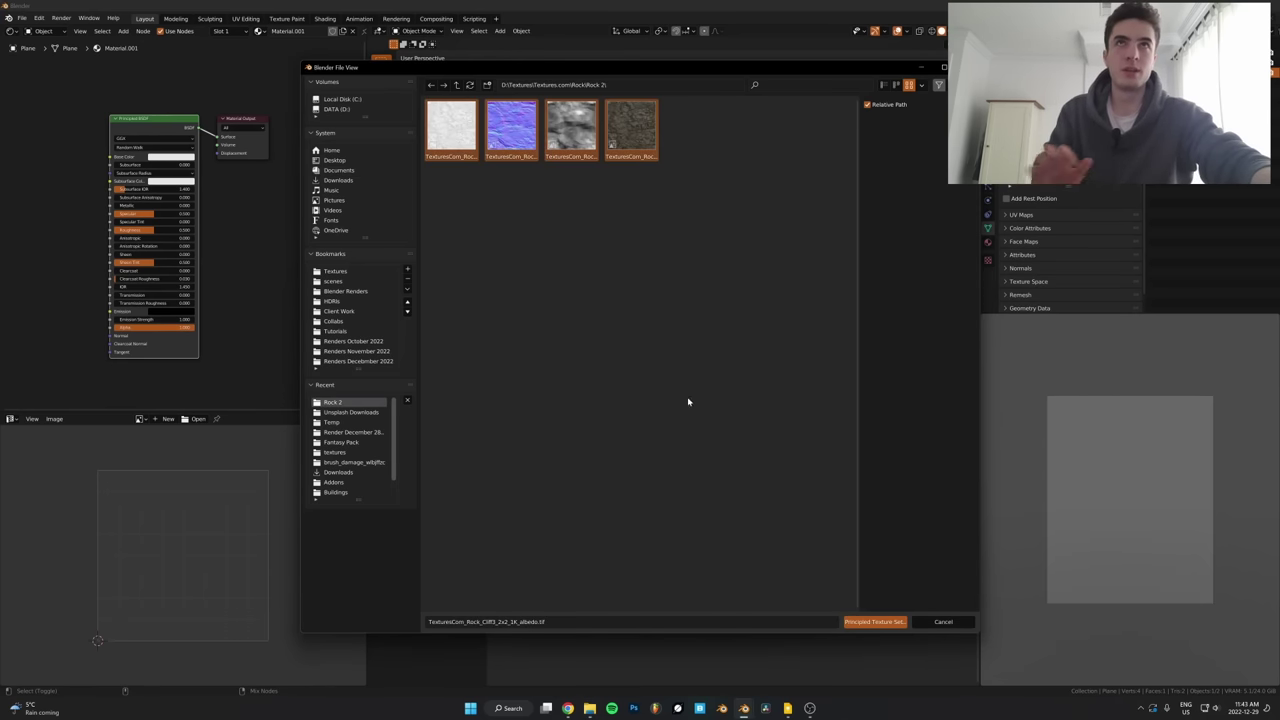
{"action": "left_click", "coordinate": [889, 622]}
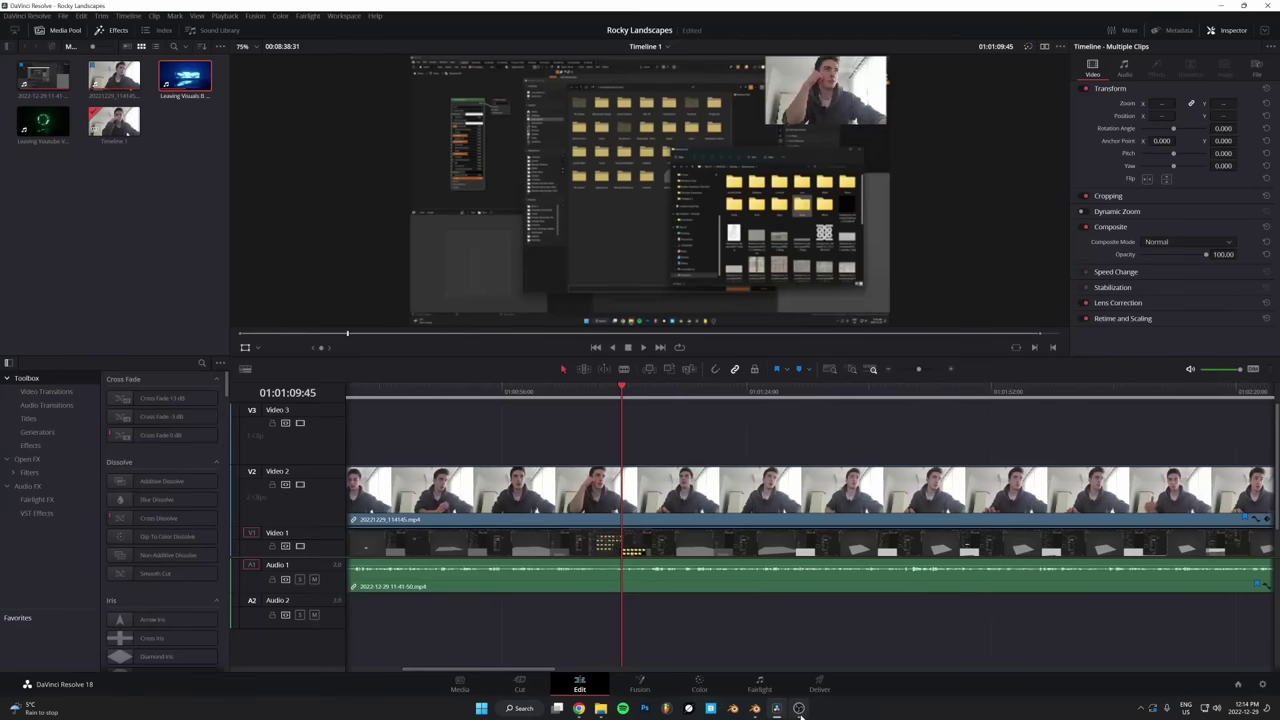
Switch to Chrome and search the textures.com library for "rock"
{"action": "left_click", "coordinate": [610, 533]}
{"action": "left_click", "coordinate": [578, 707]}
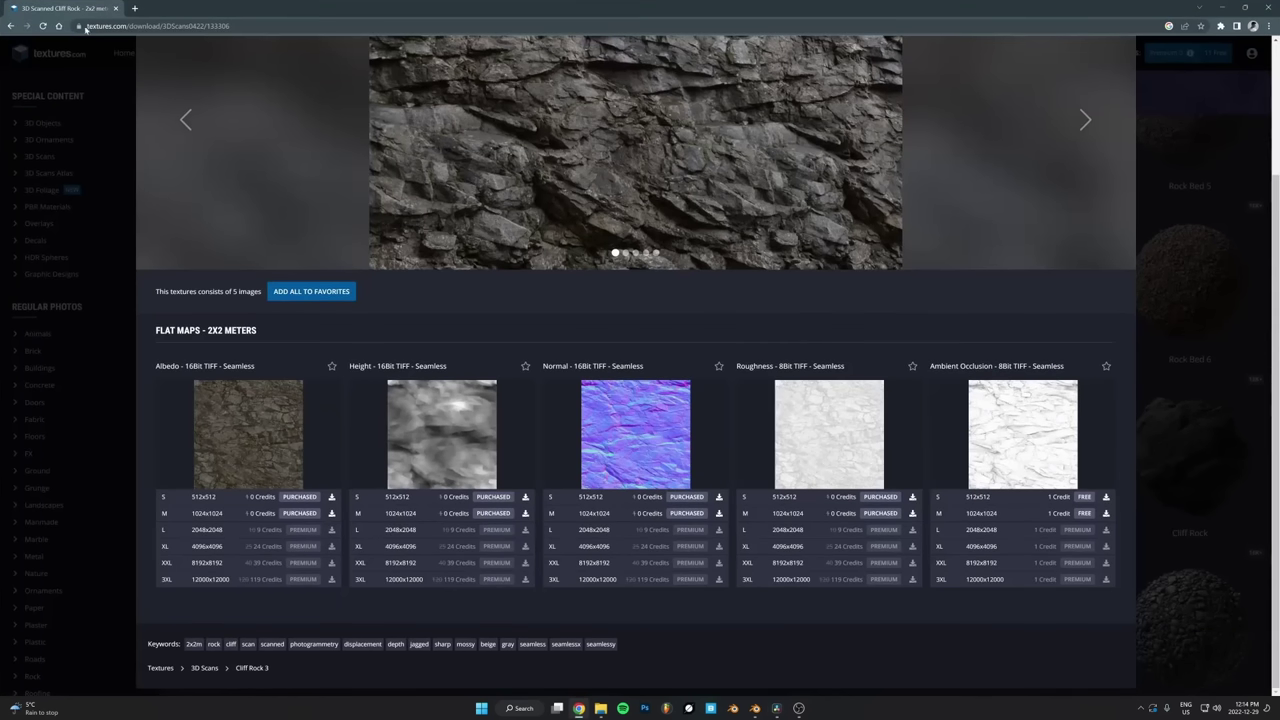
{"action": "left_click", "coordinate": [21, 253]}
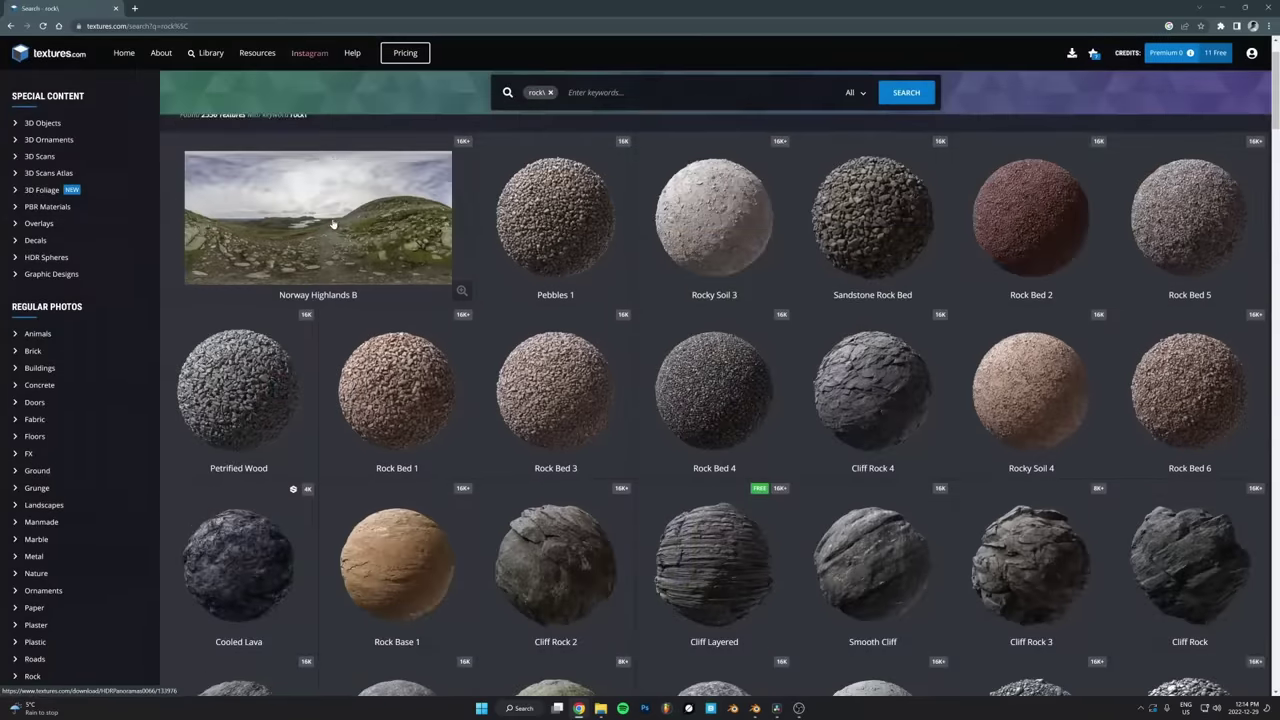
{"action": "left_click", "coordinate": [552, 111]}
{"action": "left_click", "coordinate": [550, 105]}
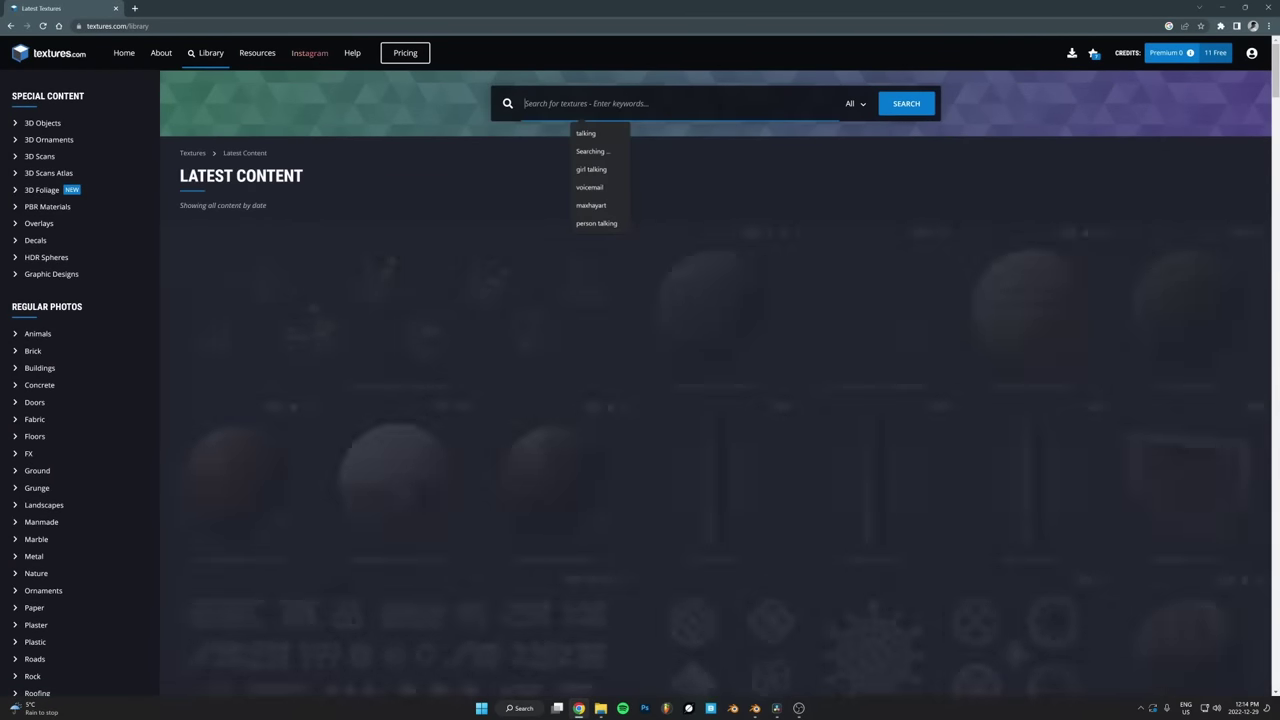
{"action": "type", "text": "rock"}
{"action": "key", "text": "Return"}
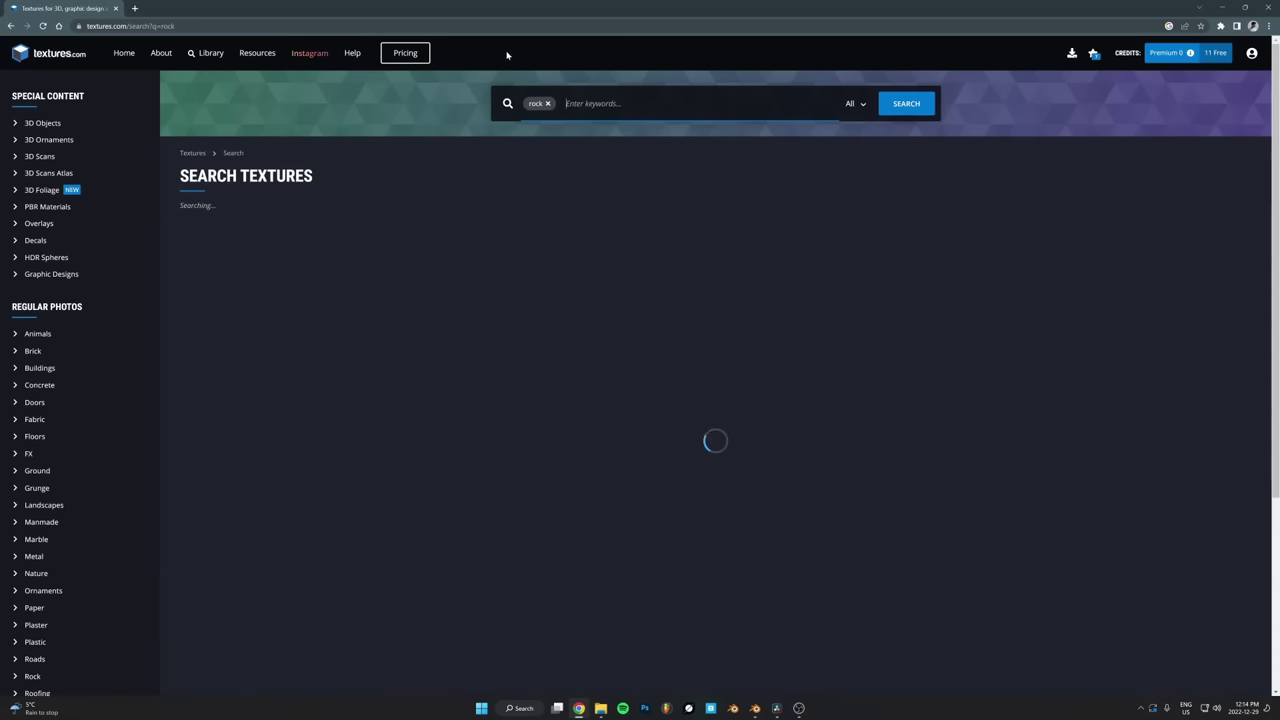
Open the Cliff Rock 3 scan from the search results and examine its preview image and downloadable flat maps
{"action": "scroll", "coordinate": [1060, 410], "scroll_direction": "down", "scroll_amount": 3}
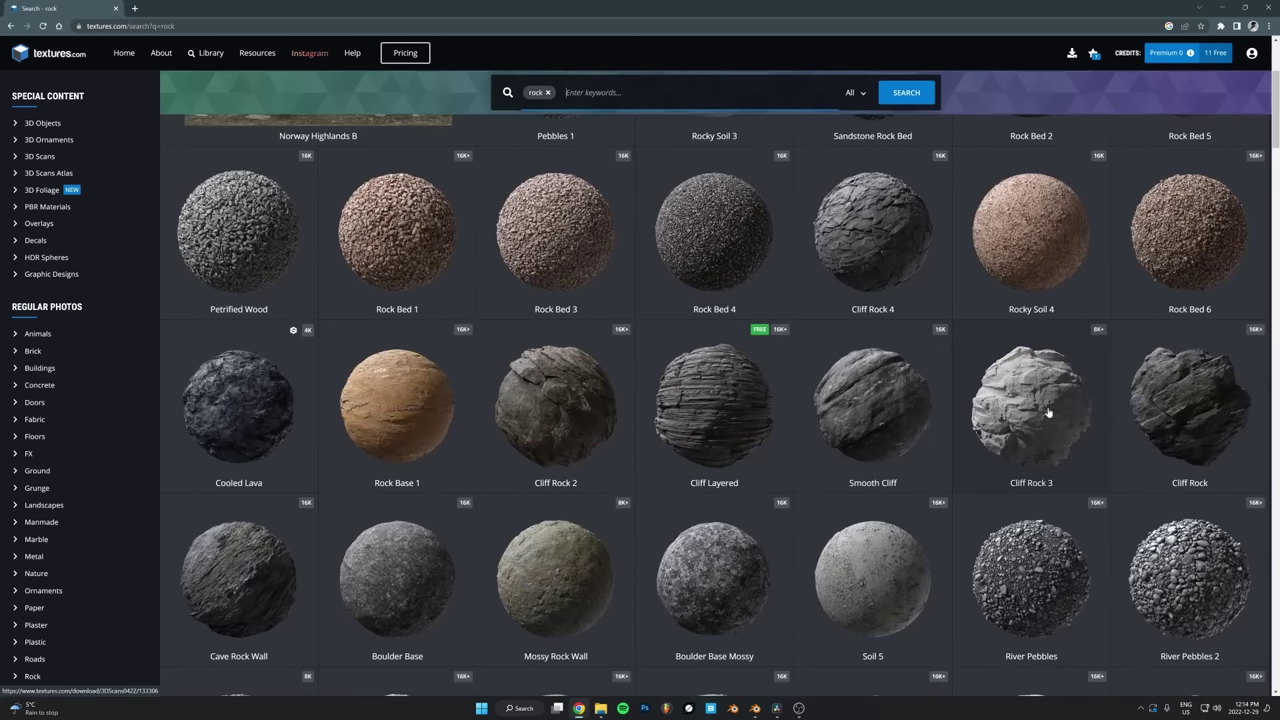
{"action": "left_click", "coordinate": [1048, 413]}
{"action": "scroll", "coordinate": [280, 260], "scroll_direction": "down", "scroll_amount": 2}
{"action": "scroll", "coordinate": [533, 258], "scroll_direction": "up", "scroll_amount": 1}
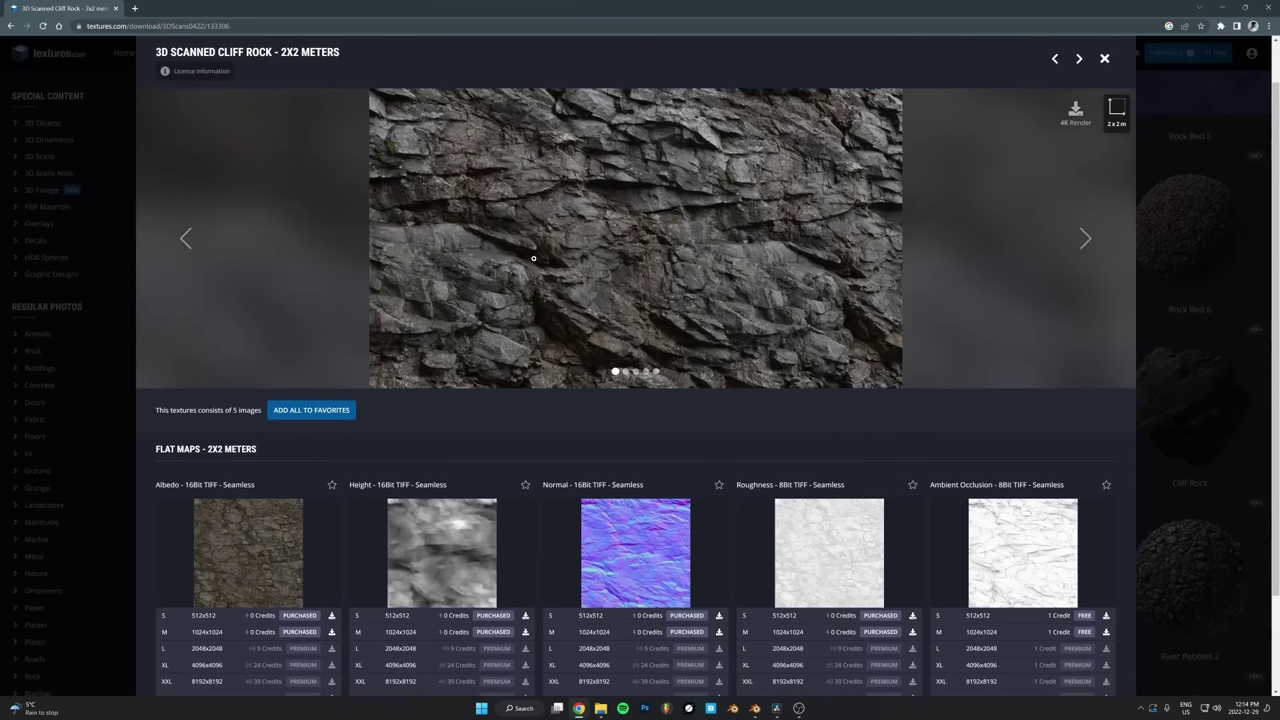
{"action": "scroll", "coordinate": [220, 535], "scroll_direction": "down", "scroll_amount": 2}
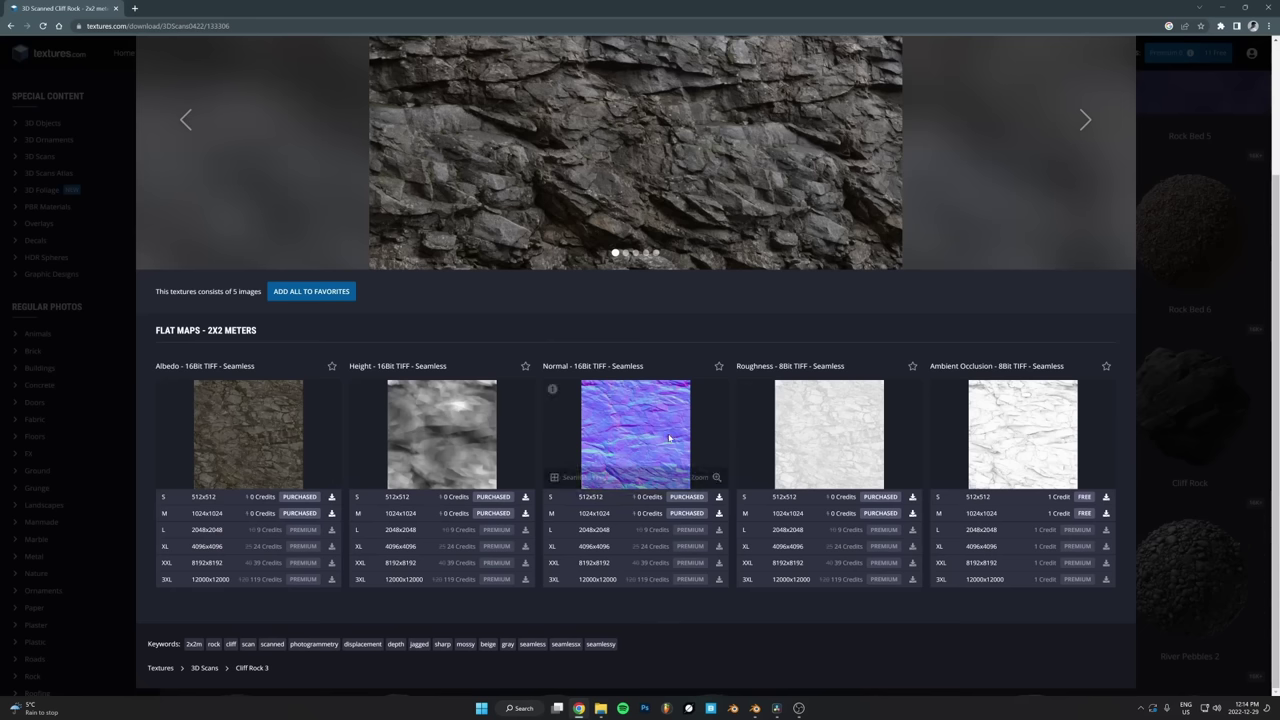
{"action": "scroll", "coordinate": [620, 470], "scroll_direction": "up", "scroll_amount": 3}
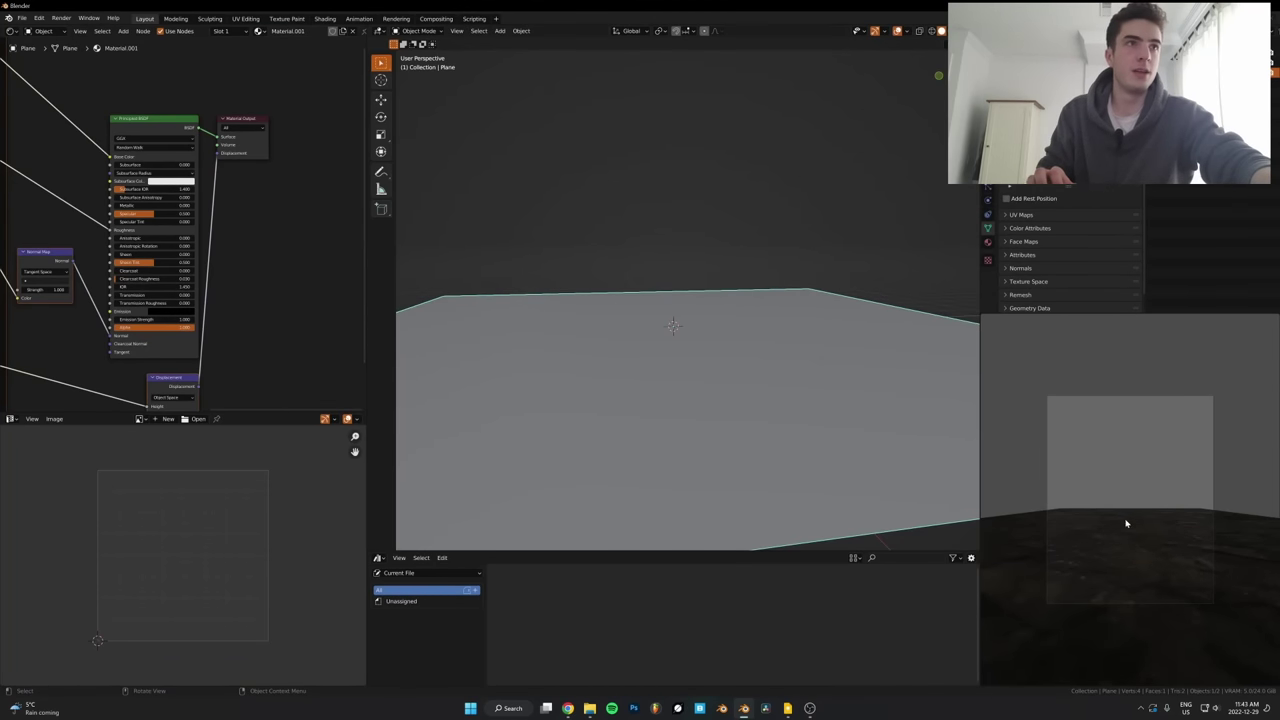
Set the world background's strength to 1 and return the shader editor to the plane's material
{"action": "left_click", "coordinate": [42, 31]}
{"action": "left_click", "coordinate": [45, 50]}
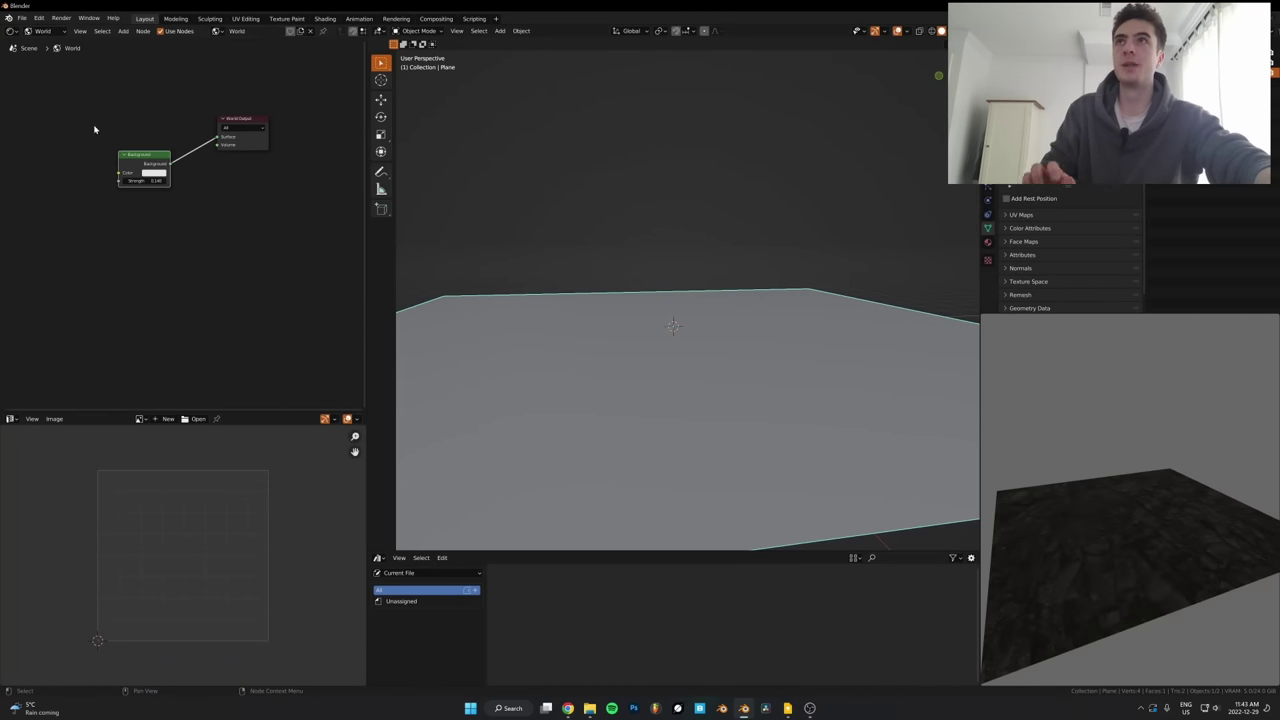
{"action": "type", "text": "1"}
{"action": "key", "text": "Return"}
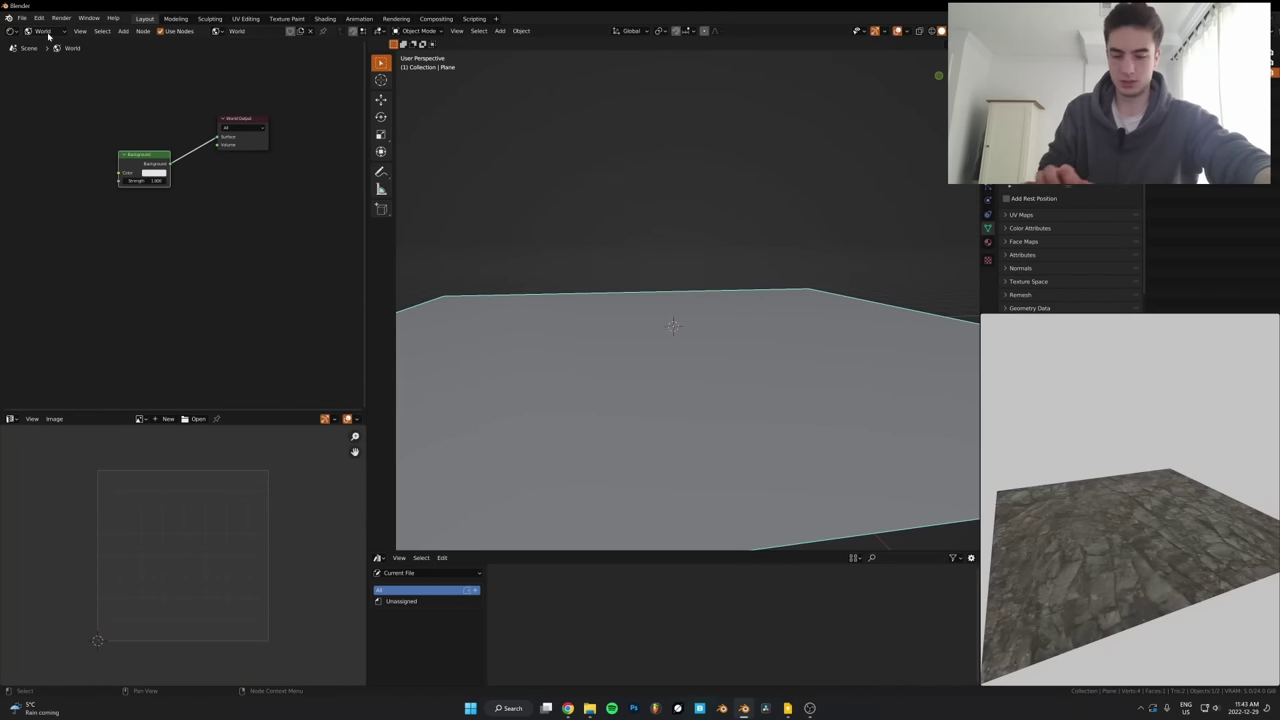
{"action": "left_click", "coordinate": [46, 32]}
{"action": "left_click", "coordinate": [46, 42]}
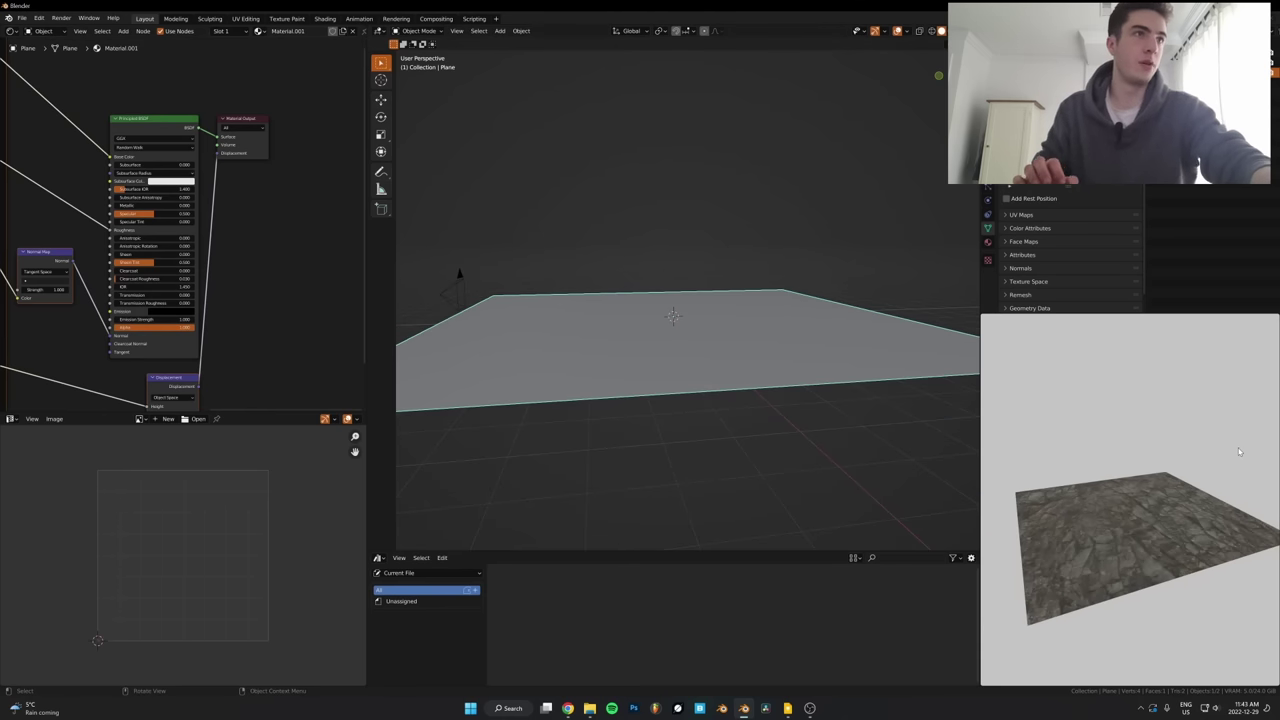
Add a level 1 Subdivision modifier to the plane, using the Simple type with Adaptive Subdivision
{"action": "scroll", "coordinate": [1214, 358], "scroll_direction": "up", "scroll_amount": 4}
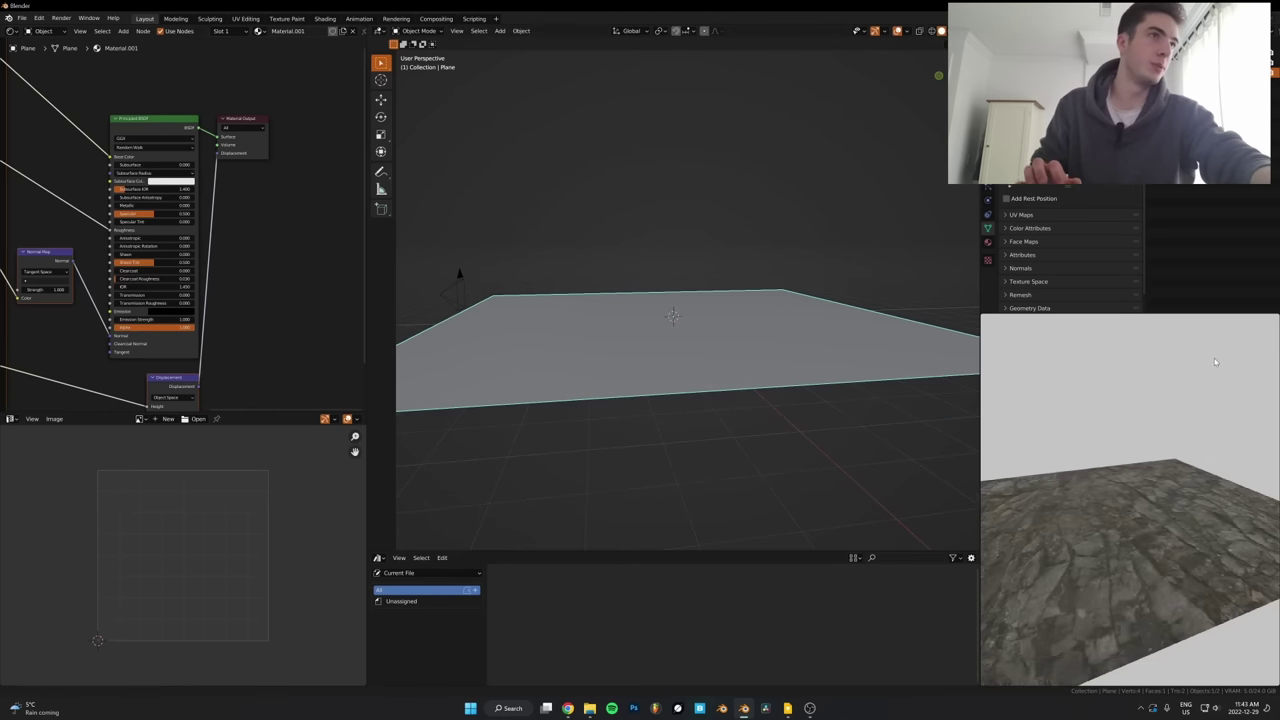
{"action": "middle_click_drag", "start_coordinate": [1214, 358], "coordinate": [1208, 372]}
{"action": "middle_click_drag", "start_coordinate": [654, 314], "coordinate": [674, 343]}
{"action": "scroll", "coordinate": [674, 343], "scroll_direction": "down", "scroll_amount": 4}
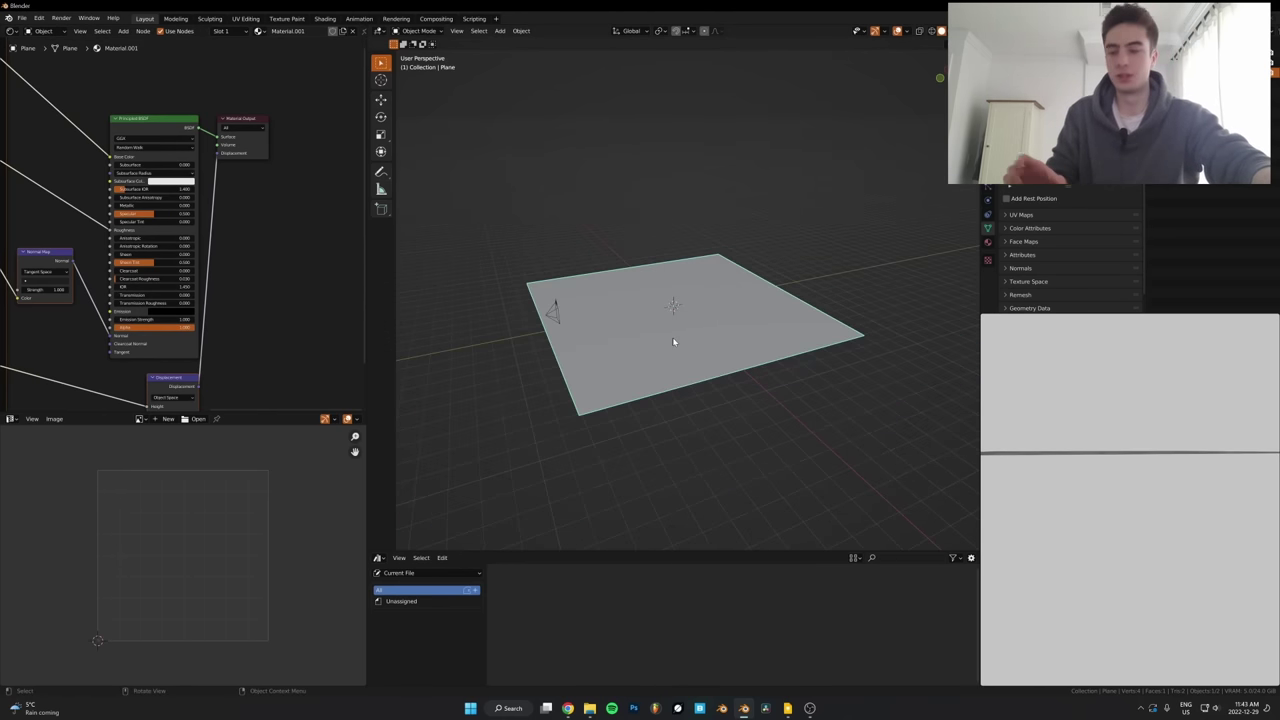
{"action": "key", "text": "ctrl+1"}
{"action": "left_click", "coordinate": [988, 173]}
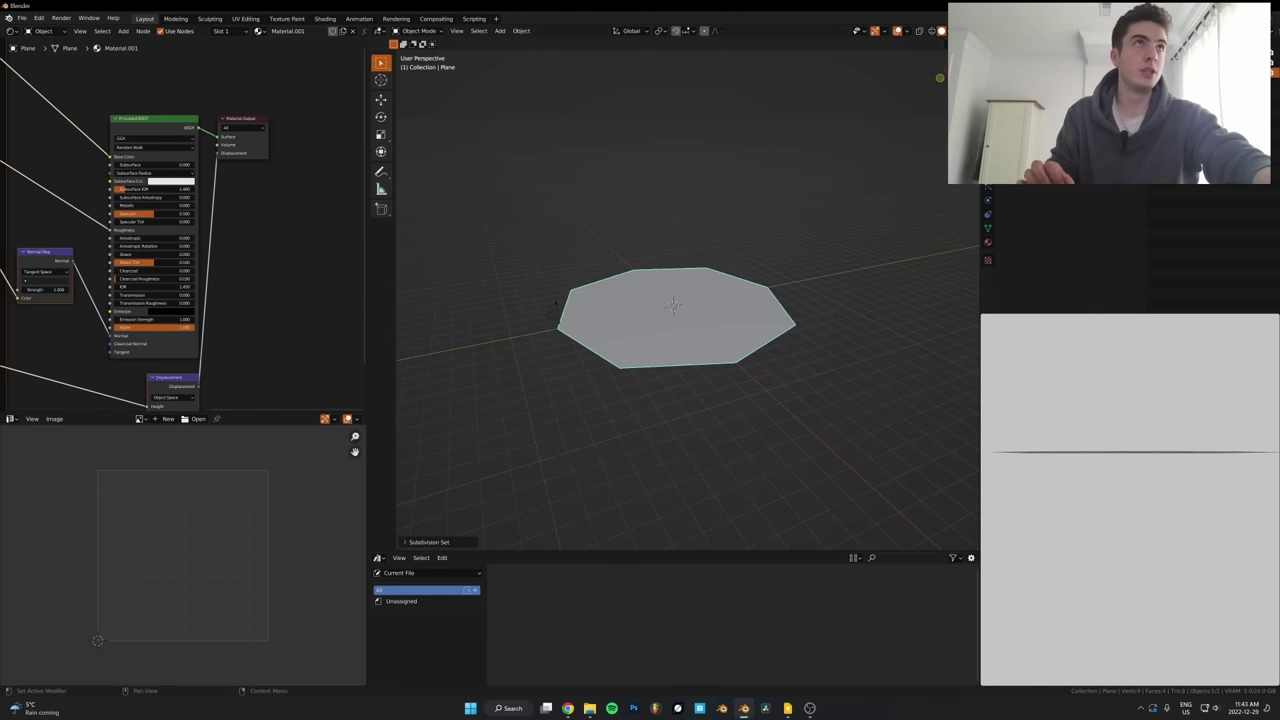
{"action": "left_click", "coordinate": [1104, 95]}
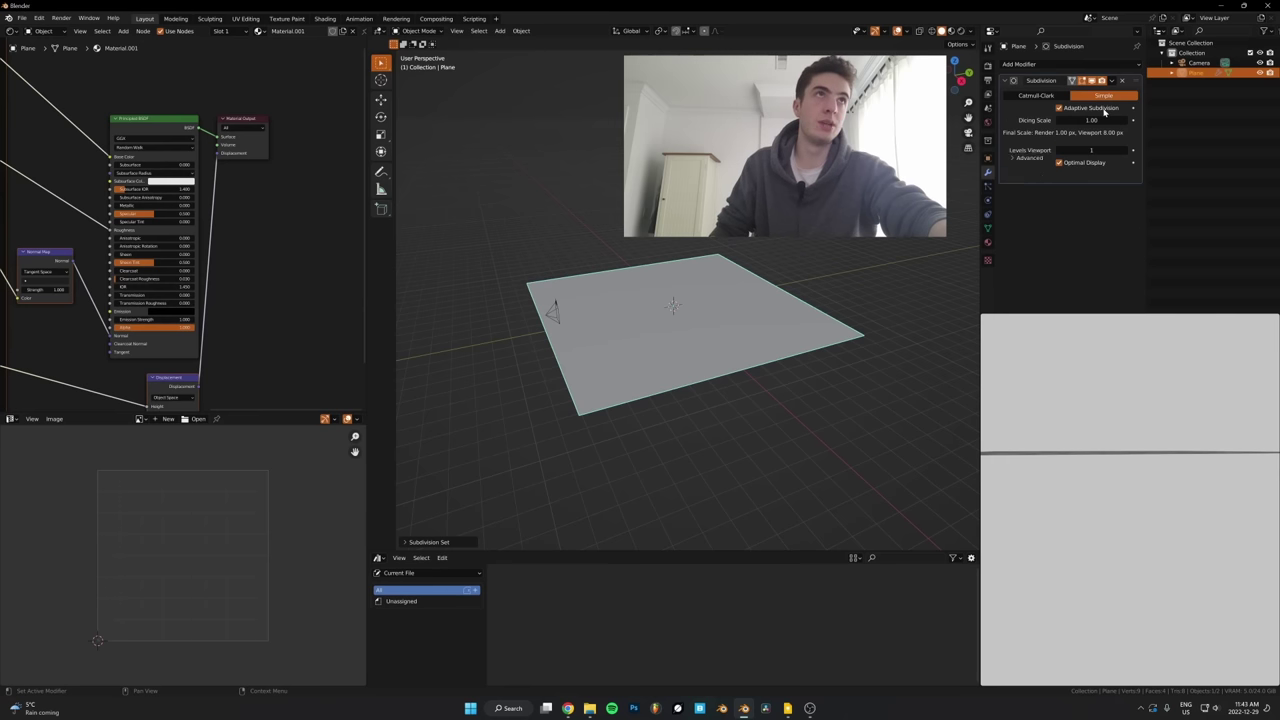
Check the render engine and feature set in the render properties and go back to the plane's Subdivision modifier
{"action": "left_click", "coordinate": [988, 65]}
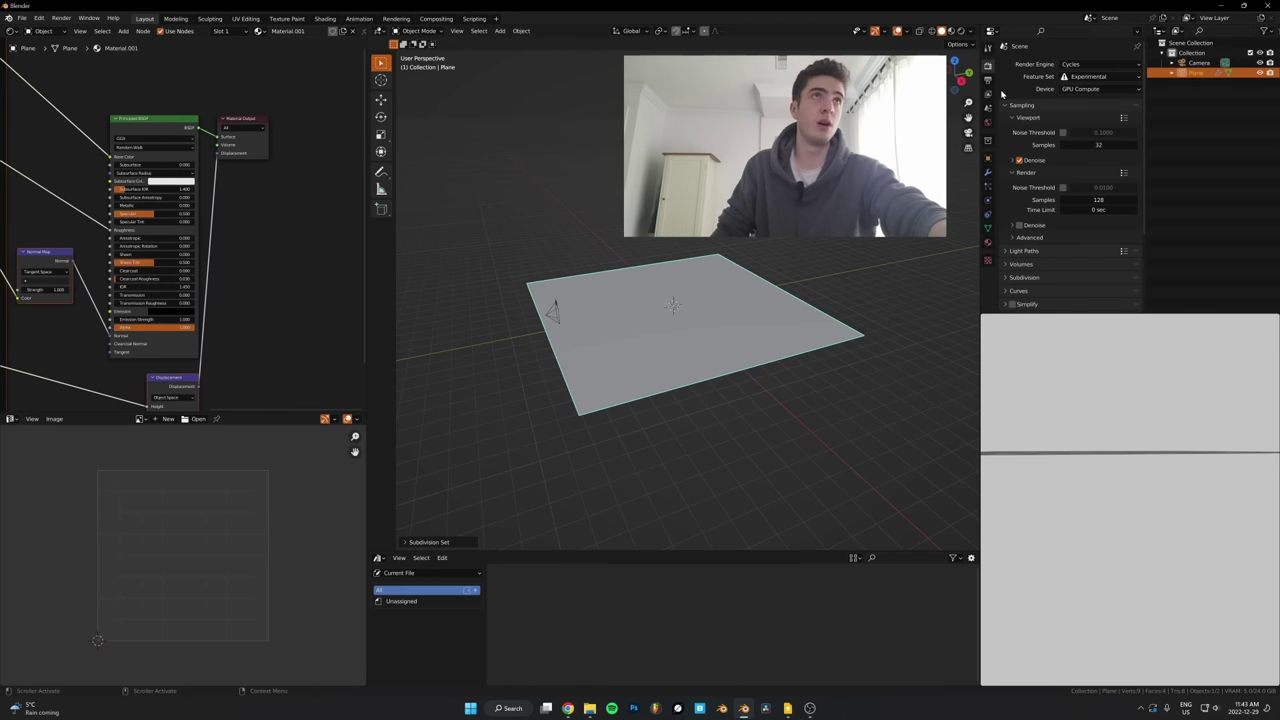
{"action": "left_click", "coordinate": [1080, 77]}
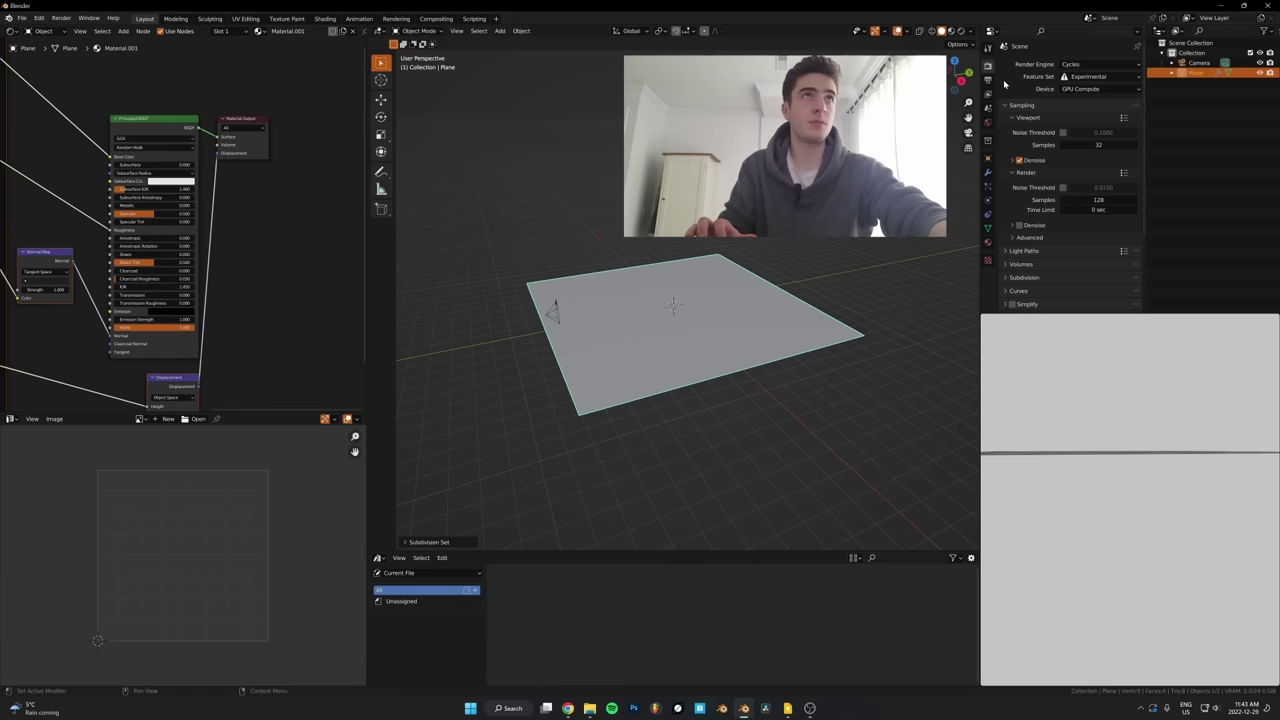
{"action": "left_click", "coordinate": [989, 174]}
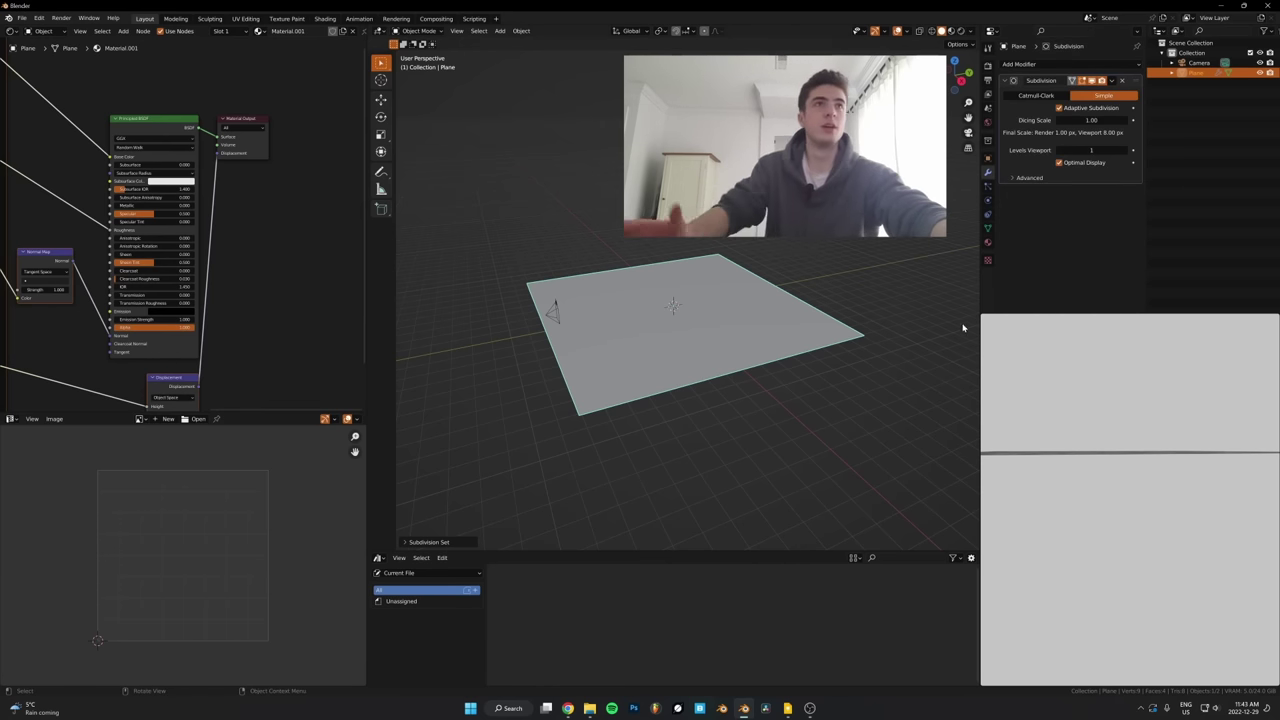
Set the surface displacement method in the plane's material settings to Displacement and Bump
{"action": "left_click", "coordinate": [988, 243]}
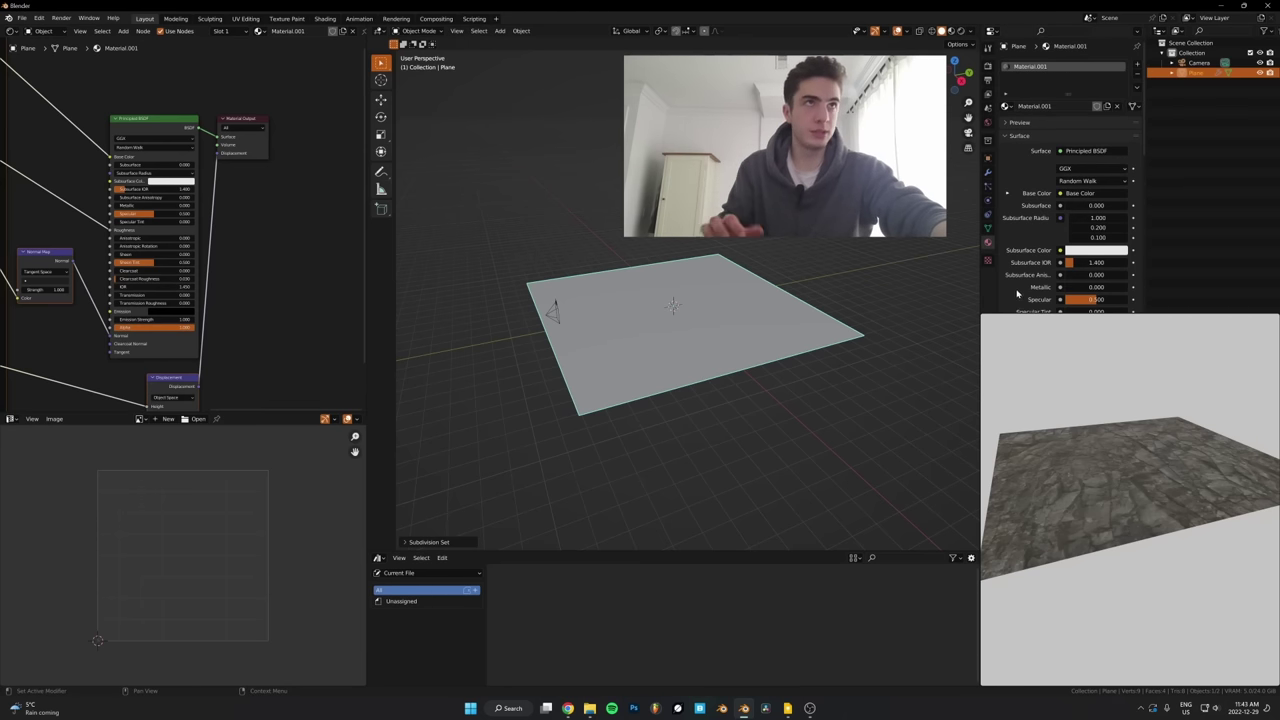
{"action": "scroll", "coordinate": [1015, 265], "scroll_direction": "down", "scroll_amount": 5}
{"action": "scroll", "coordinate": [1020, 264], "scroll_direction": "down", "scroll_amount": 3}
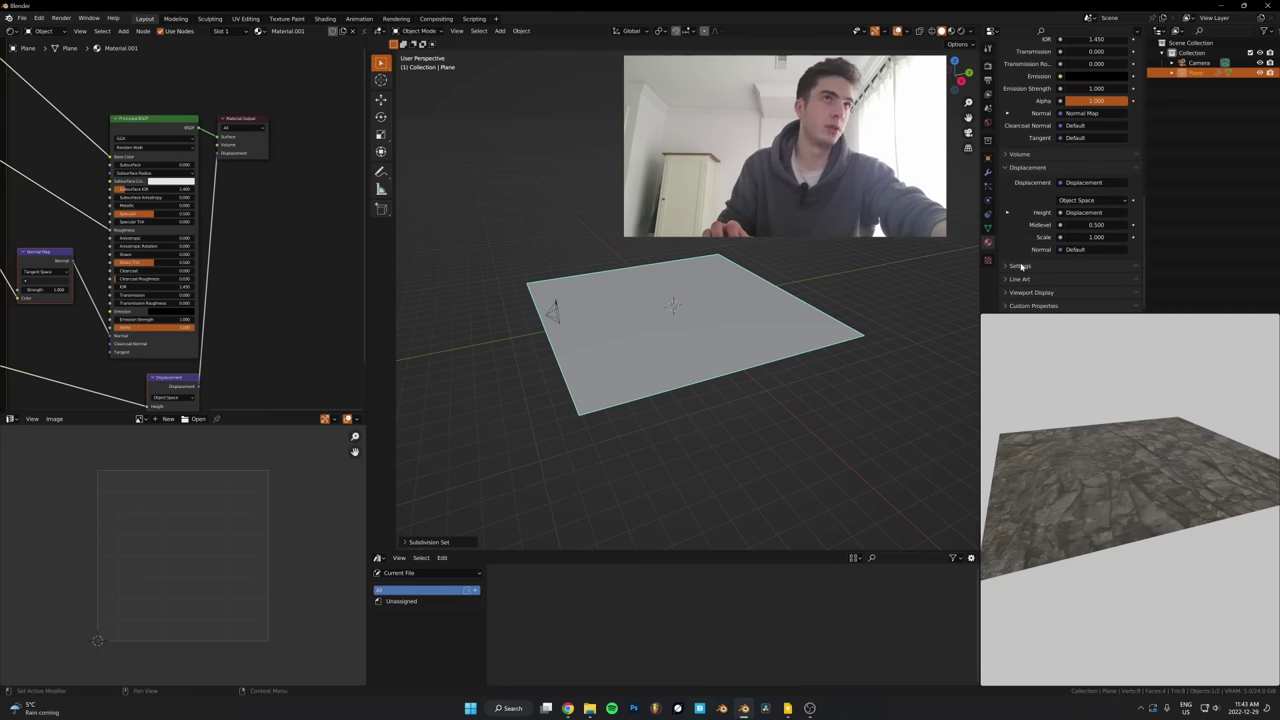
{"action": "left_click", "coordinate": [1020, 267]}
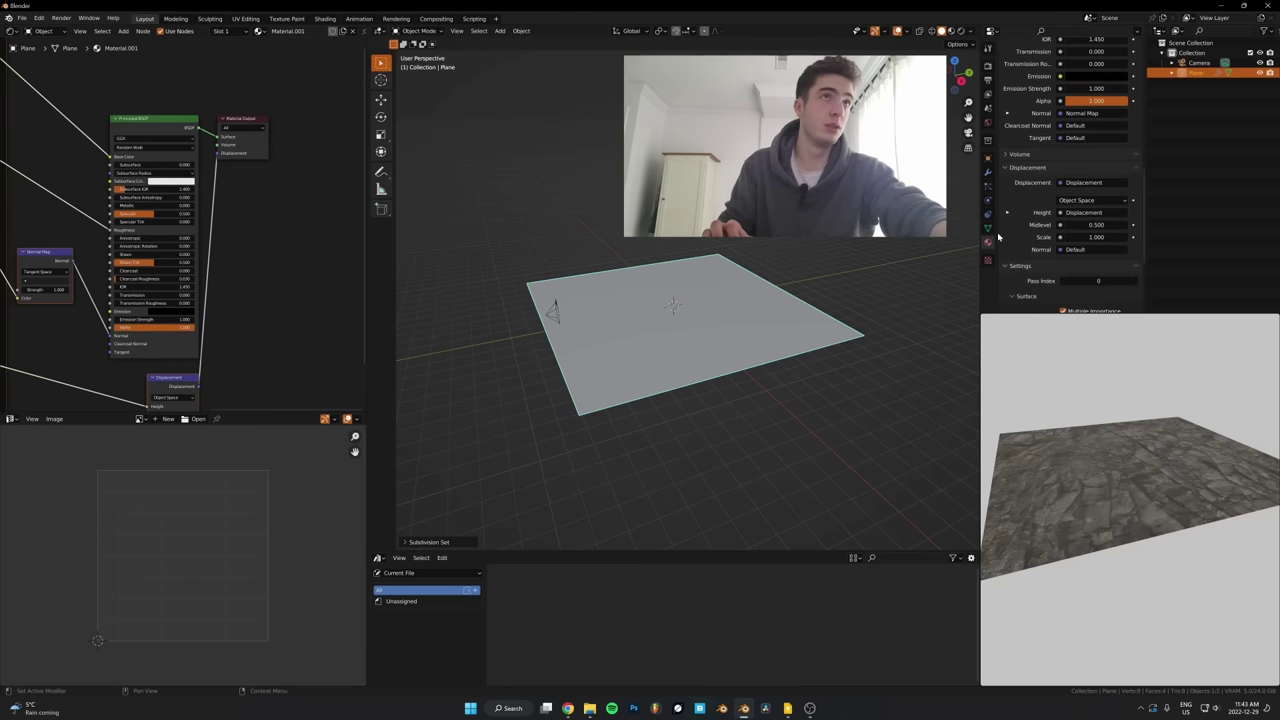
{"action": "scroll", "coordinate": [1020, 248], "scroll_direction": "down", "scroll_amount": 4}
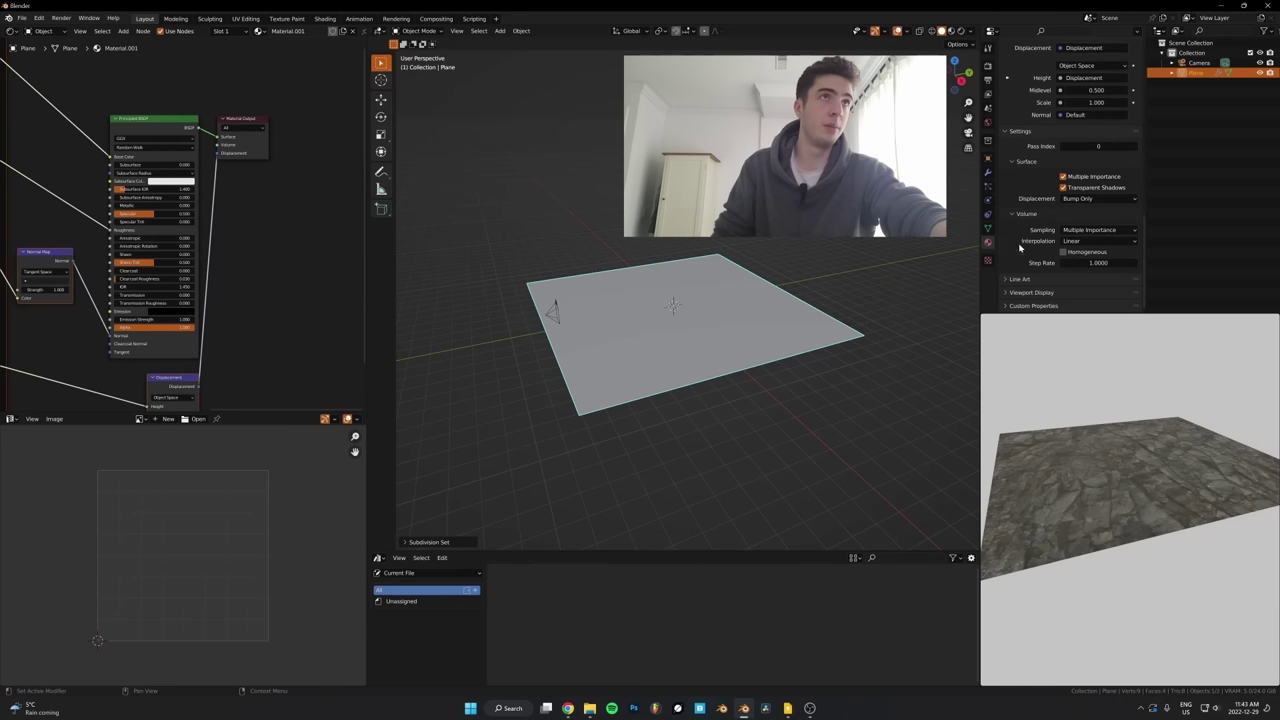
{"action": "left_click", "coordinate": [1082, 201]}
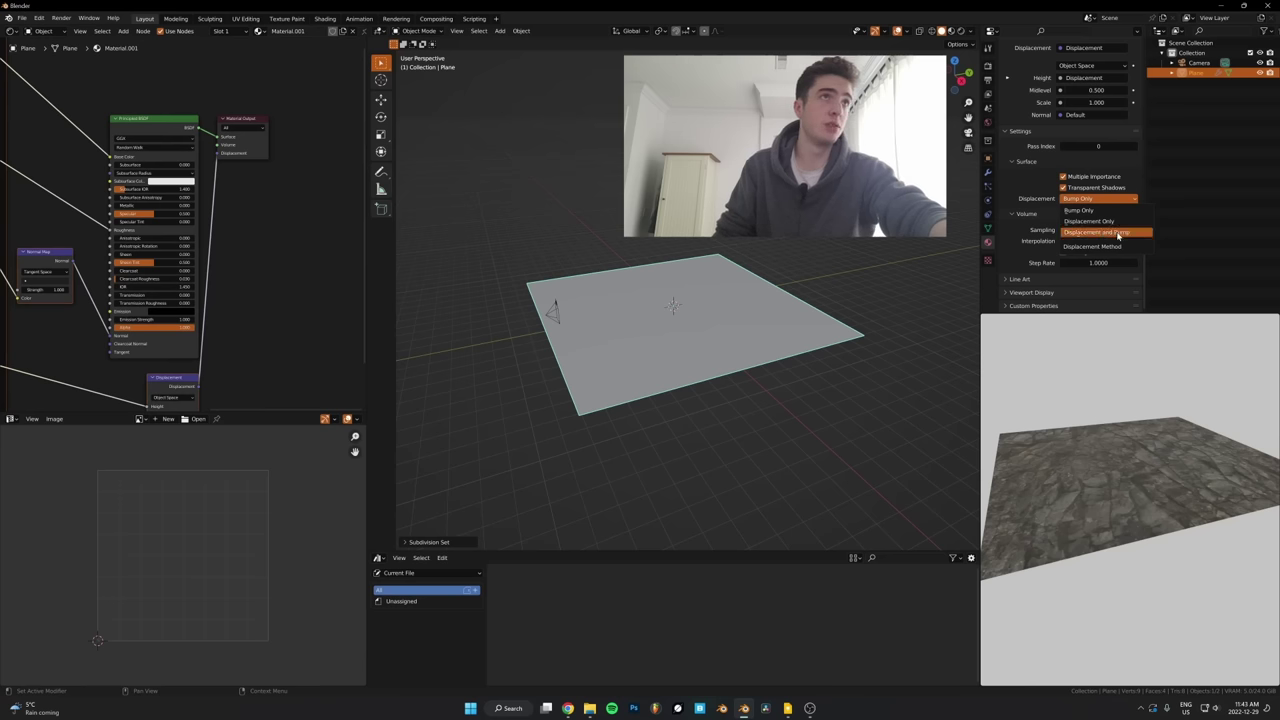
{"action": "left_click", "coordinate": [1104, 234]}
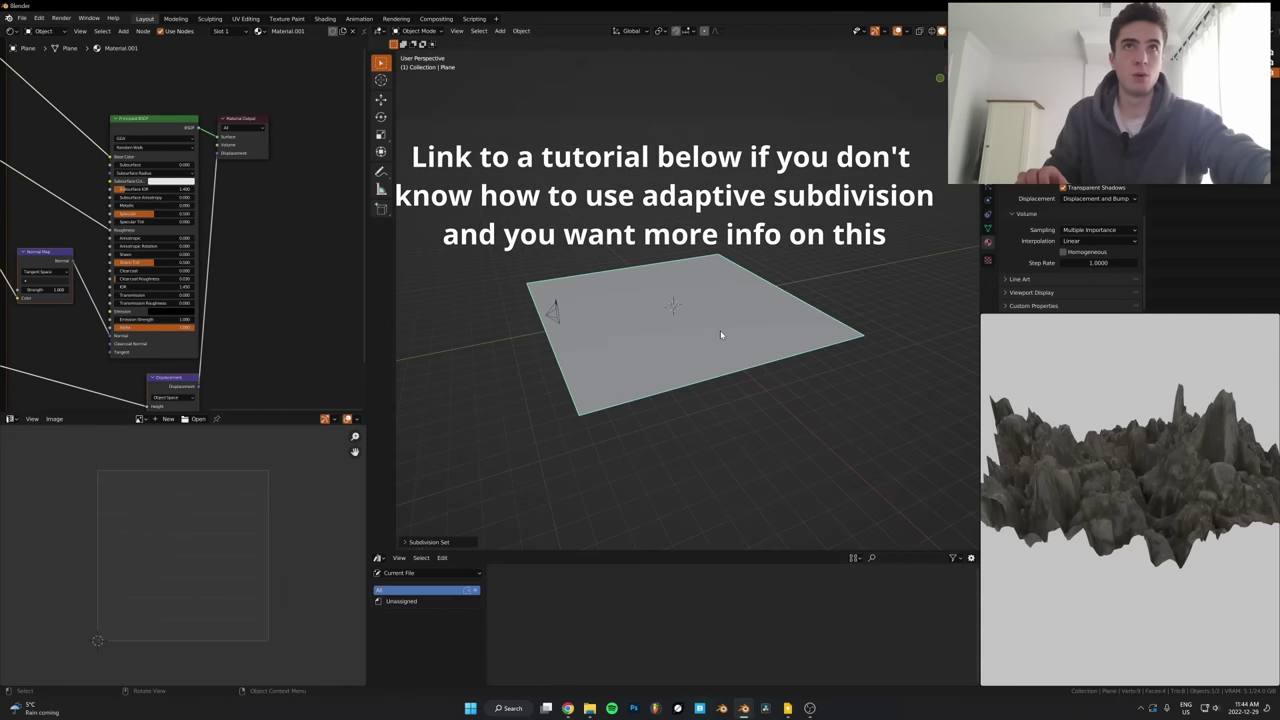
Apply the plane's object transform and inspect the displaced ground from the front, at an angle and through the camera
{"action": "key", "text": "ctrl+a"}
{"action": "left_click", "coordinate": [733, 340]}
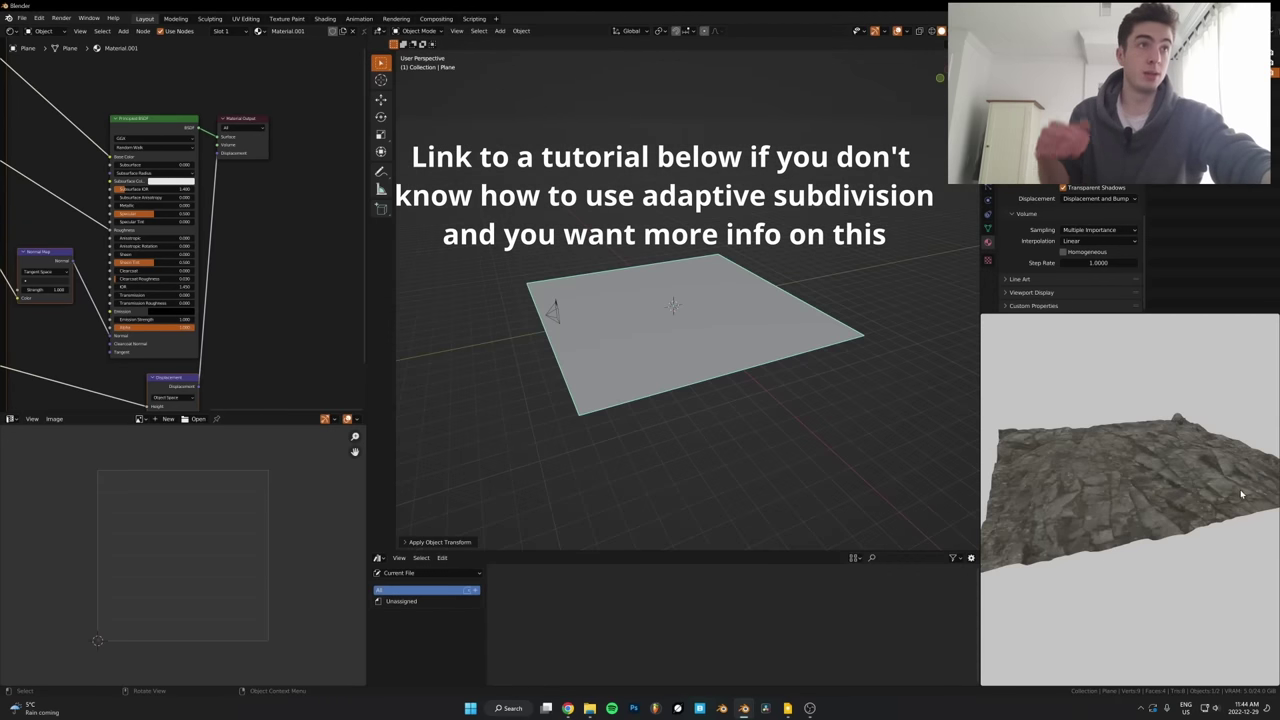
{"action": "key", "text": "KP_0"}
{"action": "key", "text": "KP_1"}
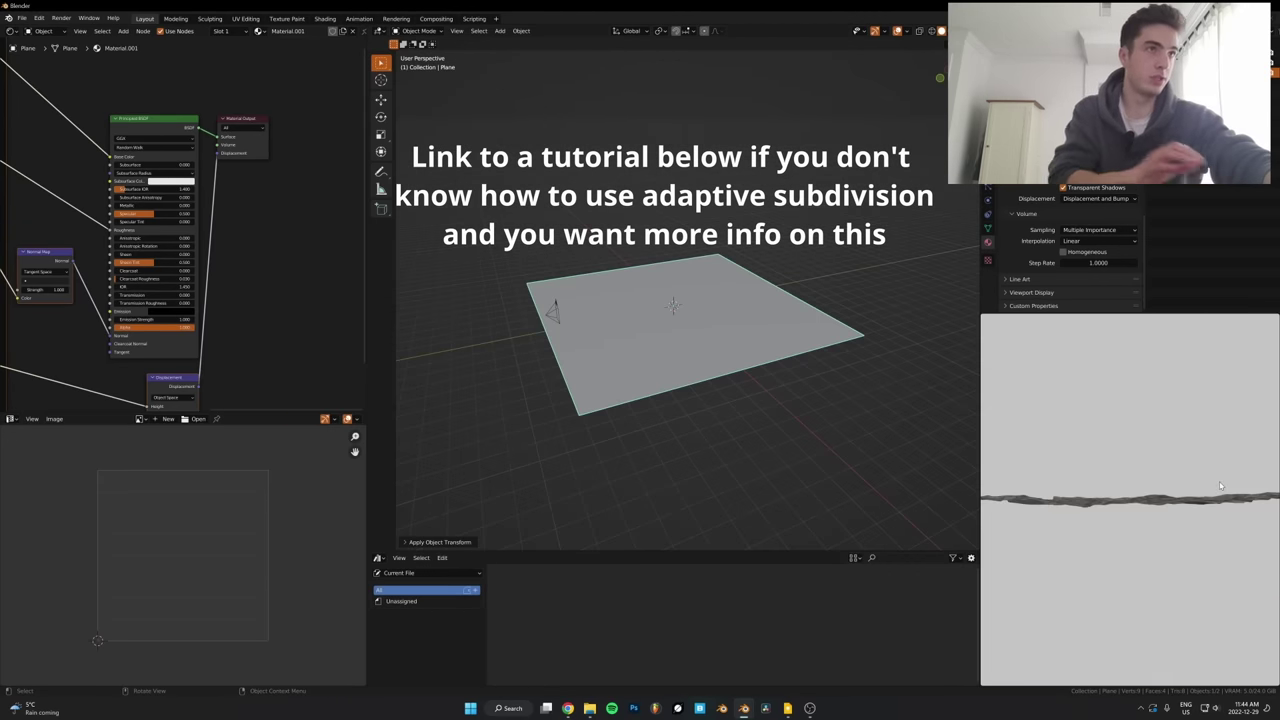
{"action": "middle_click_drag", "start_coordinate": [1219, 483], "coordinate": [1160, 524]}
{"action": "scroll", "coordinate": [663, 350], "scroll_direction": "down", "scroll_amount": 3}
{"action": "key", "text": "KP_0"}
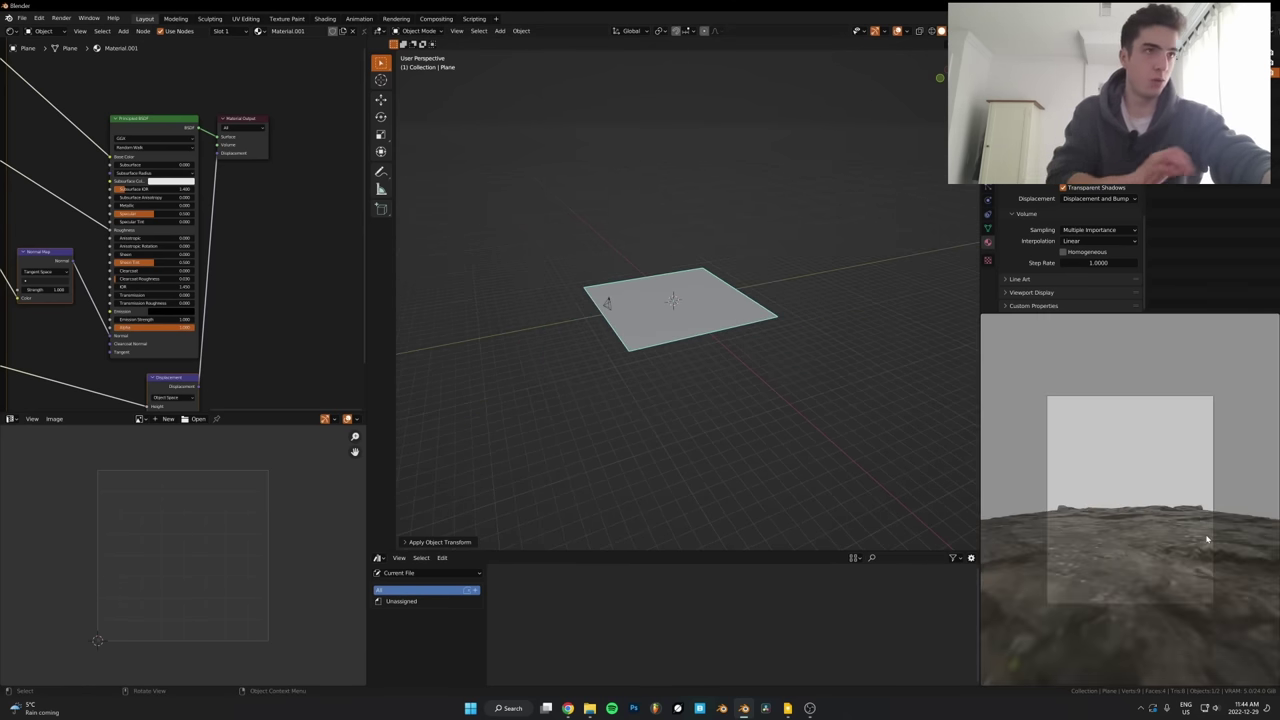
{"action": "scroll", "coordinate": [1205, 539], "scroll_direction": "up", "scroll_amount": 3}
{"action": "middle_click_drag", "start_coordinate": [1130, 584], "coordinate": [1147, 548], "text": "shift"}
{"action": "key", "text": "KP_0"}
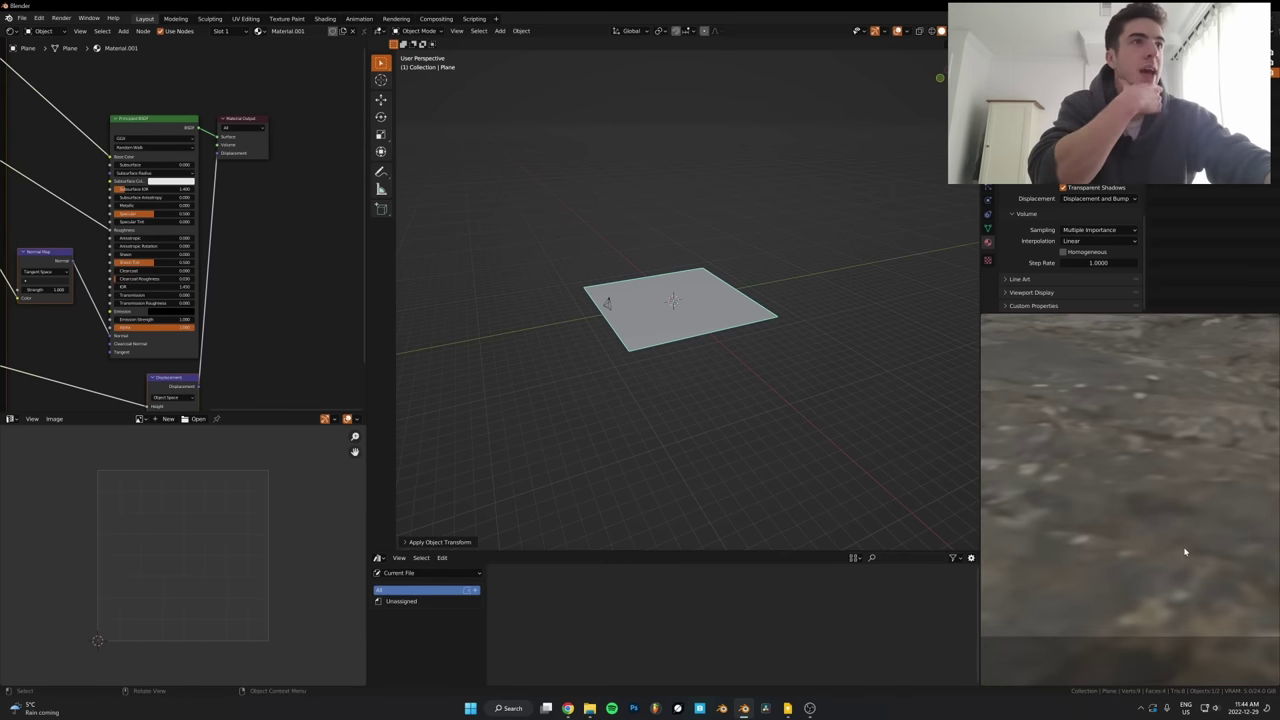
{"action": "scroll", "coordinate": [850, 375], "scroll_direction": "down", "scroll_amount": 3}
{"action": "scroll", "coordinate": [893, 384], "scroll_direction": "up", "scroll_amount": 5}
Scale up the plane's UVs in Edit Mode so the rock texture tiles more densely across the ground
{"action": "key", "text": "Tab"}
{"action": "key", "text": "KP_0"}
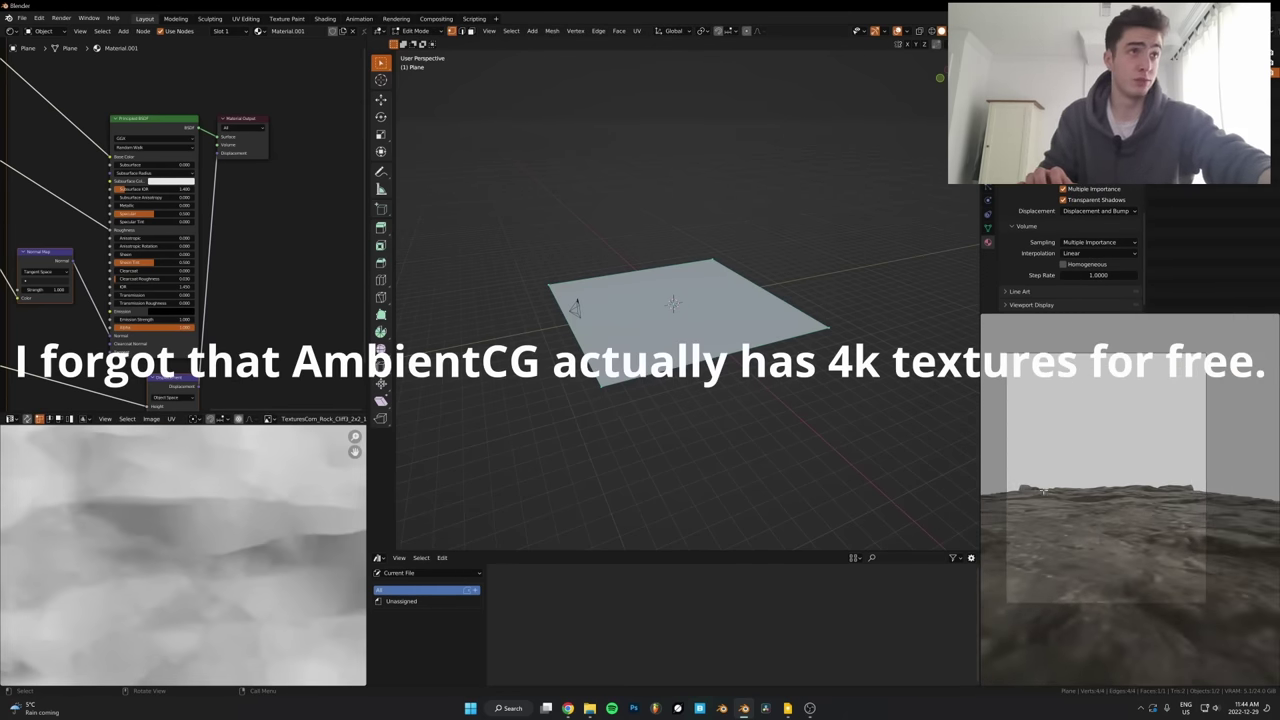
{"action": "scroll", "coordinate": [272, 527], "scroll_direction": "down", "scroll_amount": 5}
{"action": "key", "text": "s"}
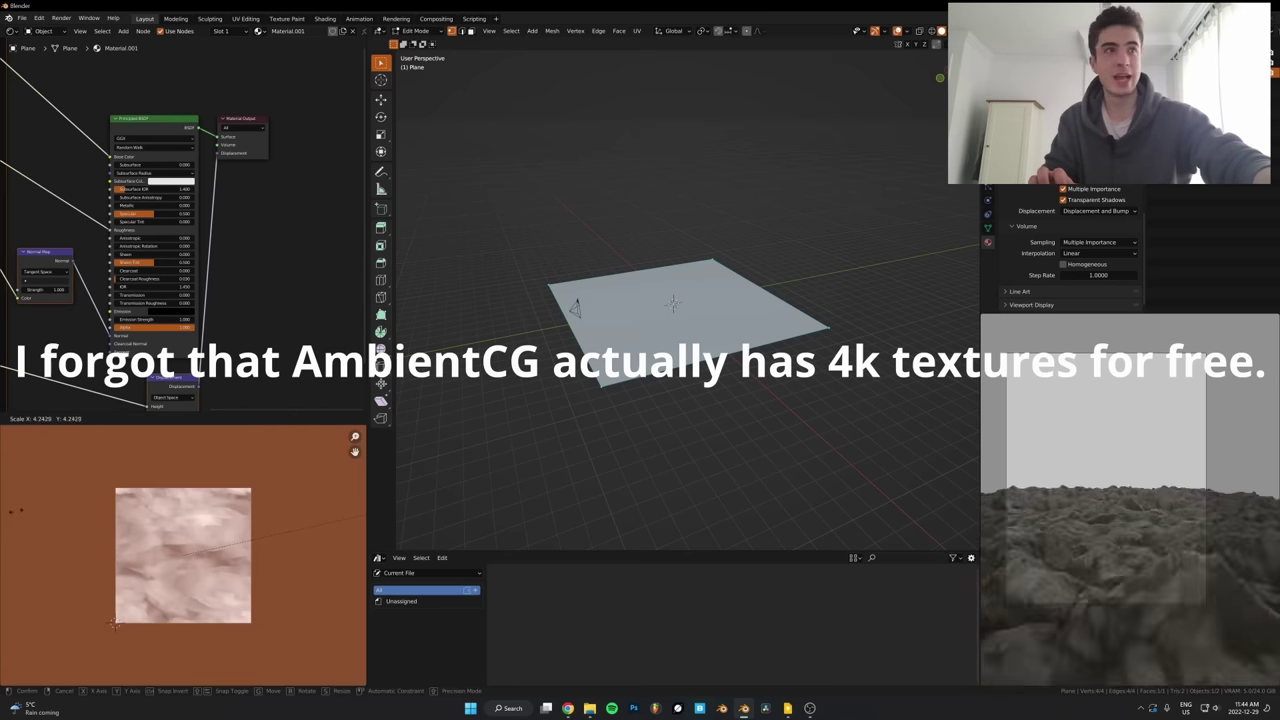
{"action": "left_click", "coordinate": [369, 494]}
{"action": "key", "text": "Tab"}
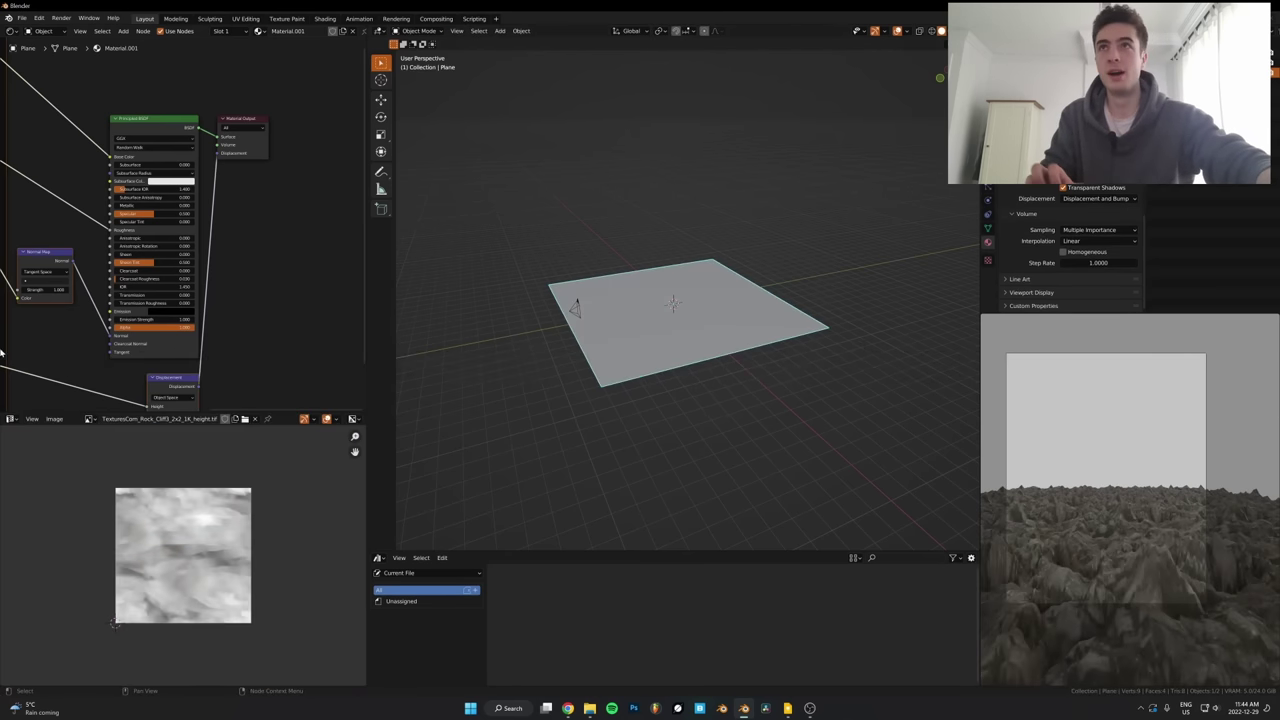
Set the Displacement node's scale to 0.25
{"action": "middle_click_drag", "start_coordinate": [270, 319], "coordinate": [312, 188]}
{"action": "scroll", "coordinate": [225, 284], "scroll_direction": "up", "scroll_amount": 3}
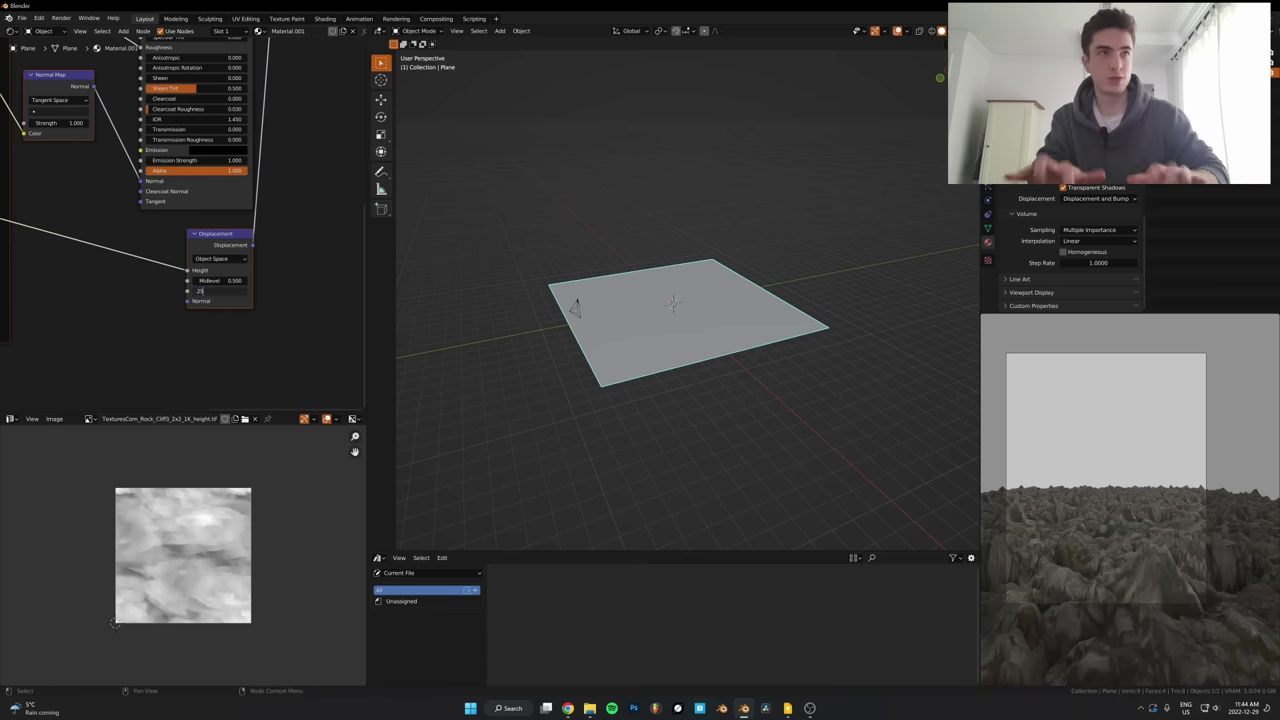
{"action": "key", "text": "Return"}
Enlarge the plane's UVs further in Edit Mode to shrink the rock pattern, then return to Object Mode
{"action": "key", "text": "Tab"}
{"action": "key", "text": "s"}
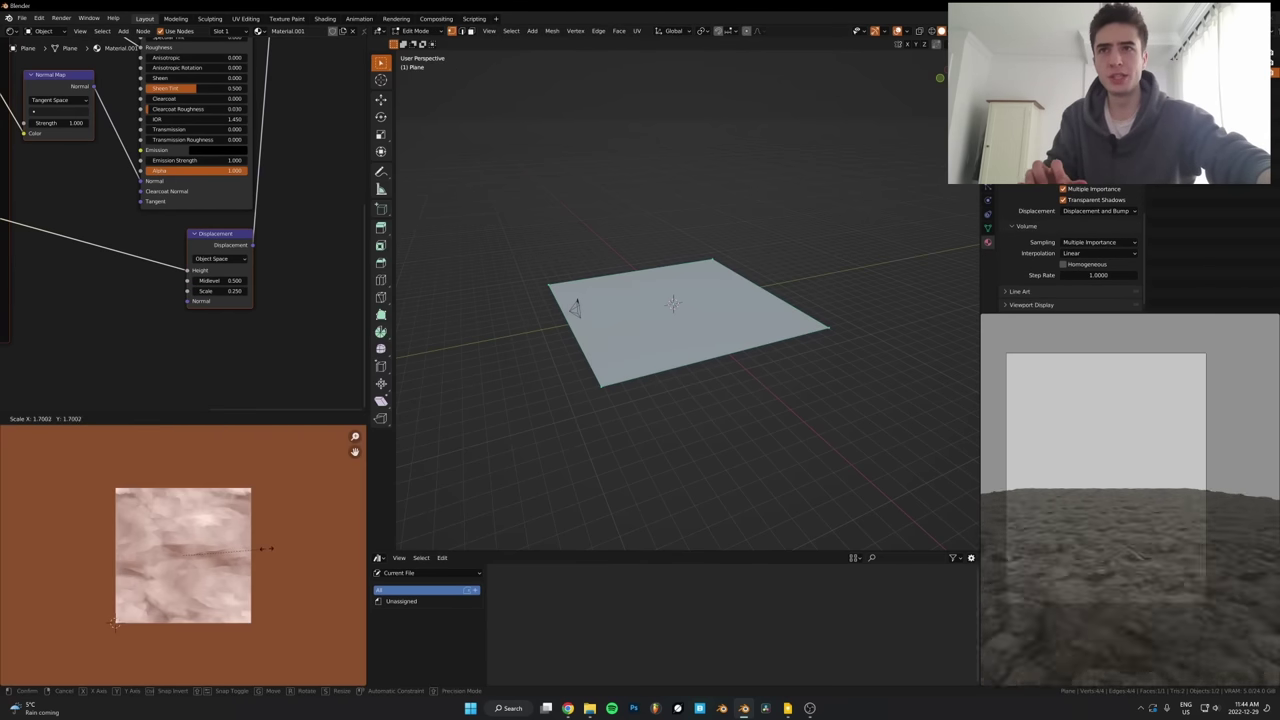
{"action": "left_click", "coordinate": [322, 543]}
{"action": "key", "text": "Tab"}
Switch the main viewport to rendered shading and examine the rock texture's repetition up close and from above
{"action": "middle_click_drag", "start_coordinate": [1152, 467], "coordinate": [1134, 562]}
{"action": "key", "text": "z"}
{"action": "scroll", "coordinate": [682, 355], "scroll_direction": "up", "scroll_amount": 5}
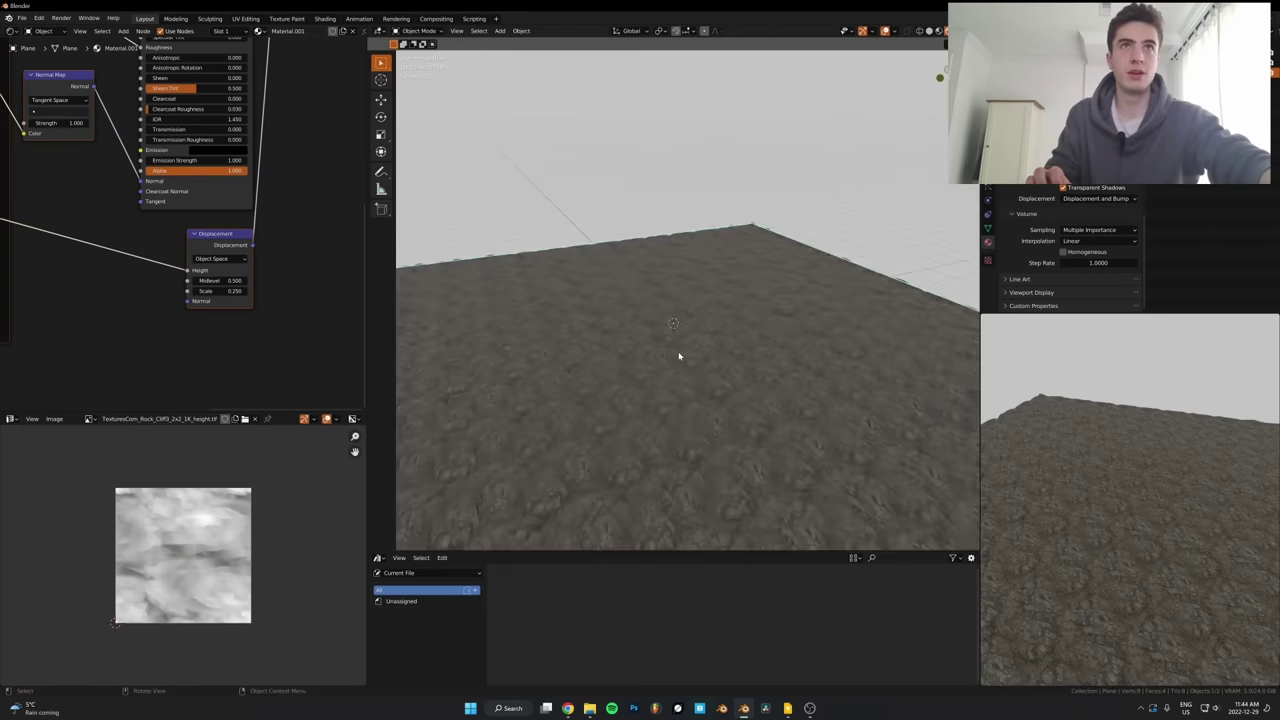
{"action": "mouse_move", "coordinate": [680, 357]}
{"action": "middle_mouse_down"}
{"action": "mouse_move", "coordinate": [757, 383]}
{"action": "mouse_move", "coordinate": [776, 305]}
{"action": "middle_mouse_up"}
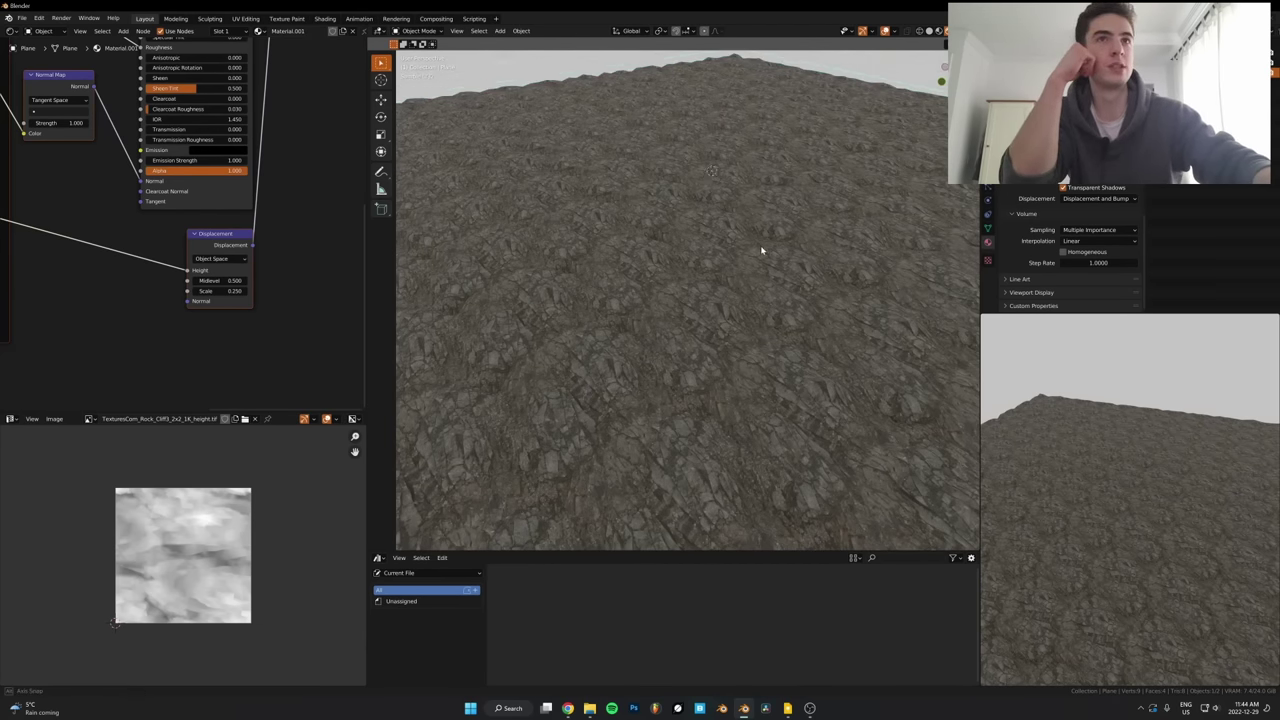
{"action": "middle_click_drag", "start_coordinate": [763, 251], "coordinate": [798, 325]}
{"action": "scroll", "coordinate": [743, 332], "scroll_direction": "down", "scroll_amount": 5}
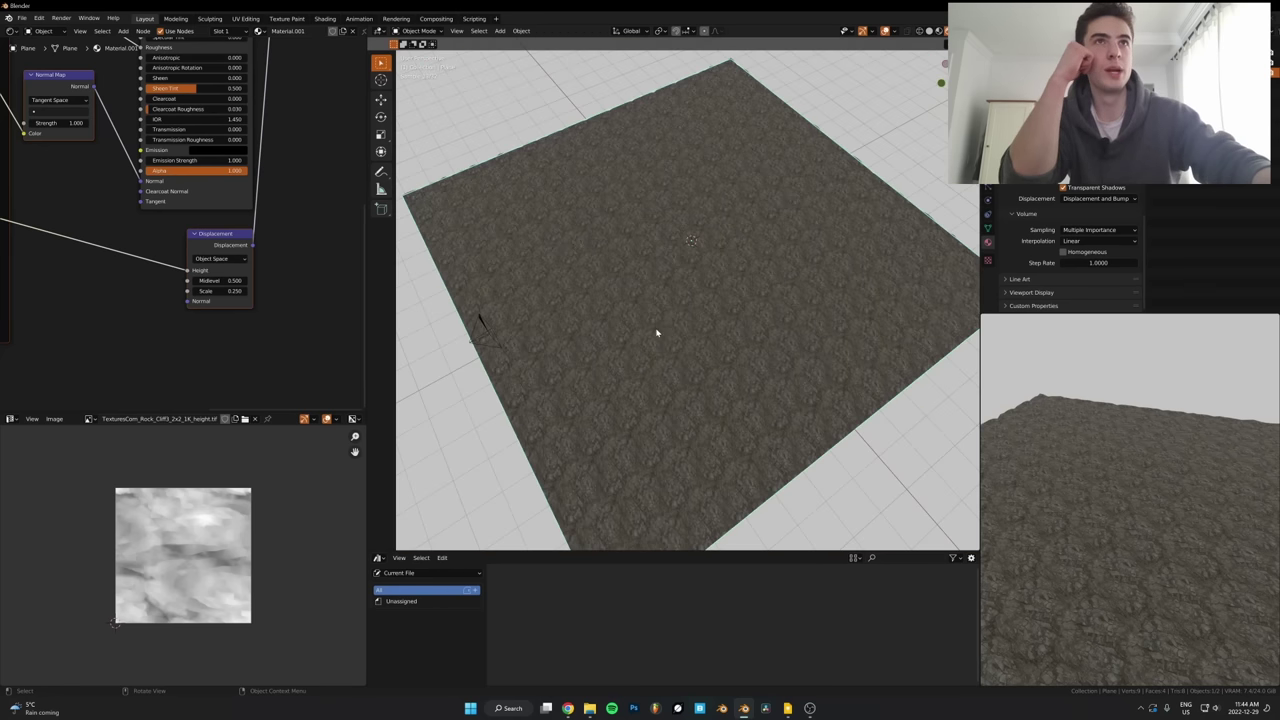
Examine the rocky ground through the camera and from a low angle around the plane
{"action": "scroll", "coordinate": [694, 312], "scroll_direction": "up", "scroll_amount": 5}
{"action": "key", "text": "KP_0"}
{"action": "scroll", "coordinate": [666, 338], "scroll_direction": "up", "scroll_amount": 3}
{"action": "middle_click_drag", "start_coordinate": [666, 336], "coordinate": [668, 183], "text": "shift"}
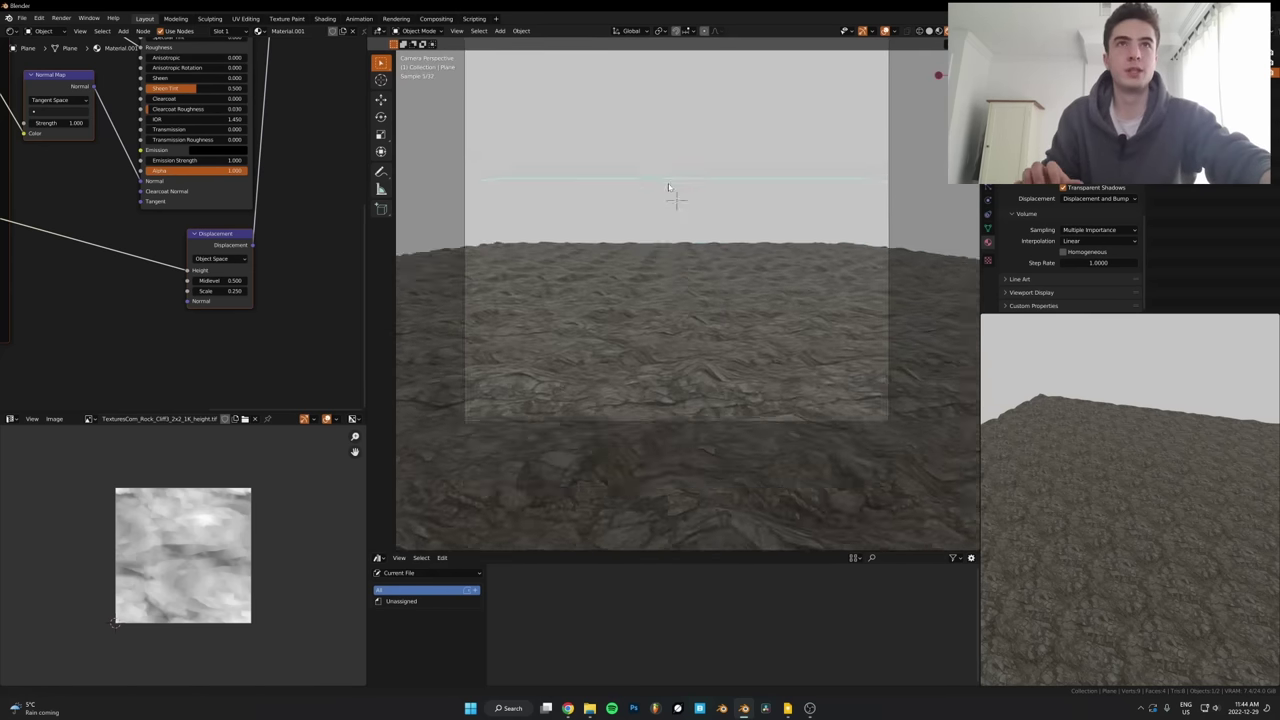
{"action": "scroll", "coordinate": [672, 321], "scroll_direction": "up", "scroll_amount": 3}
{"action": "scroll", "coordinate": [690, 300], "scroll_direction": "down", "scroll_amount": 4}
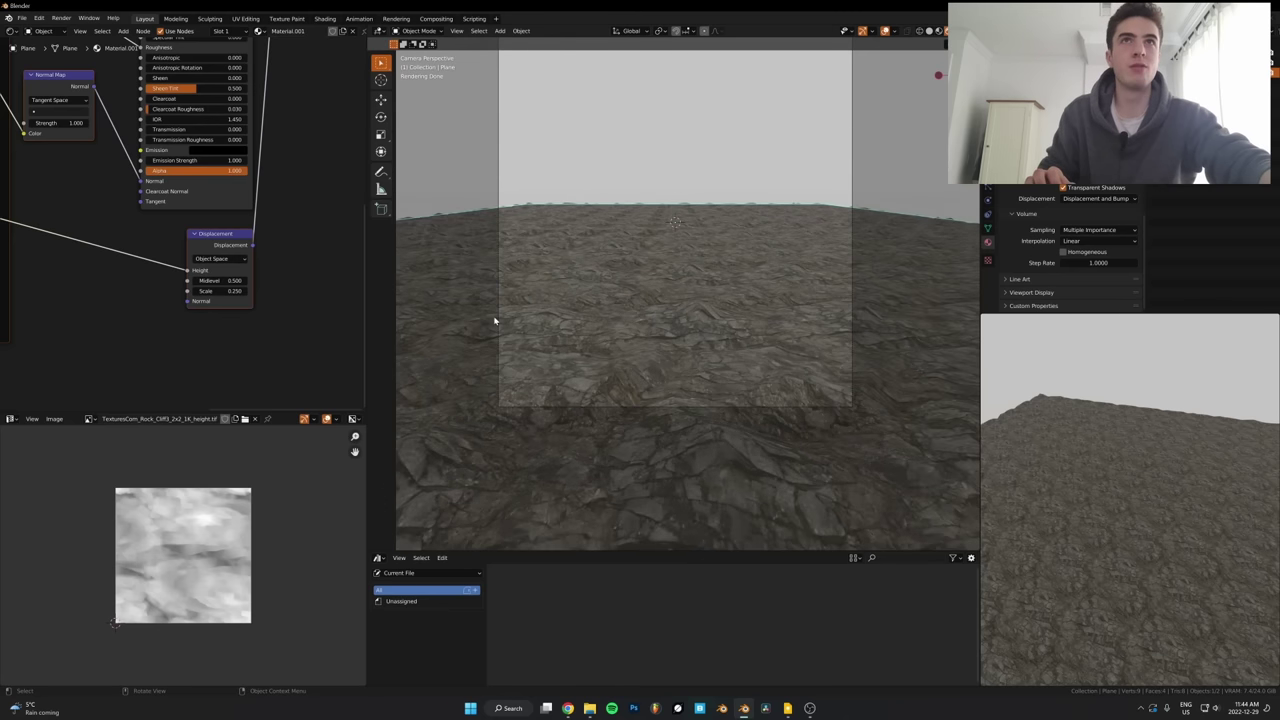
{"action": "middle_click_drag", "start_coordinate": [494, 320], "coordinate": [697, 338]}
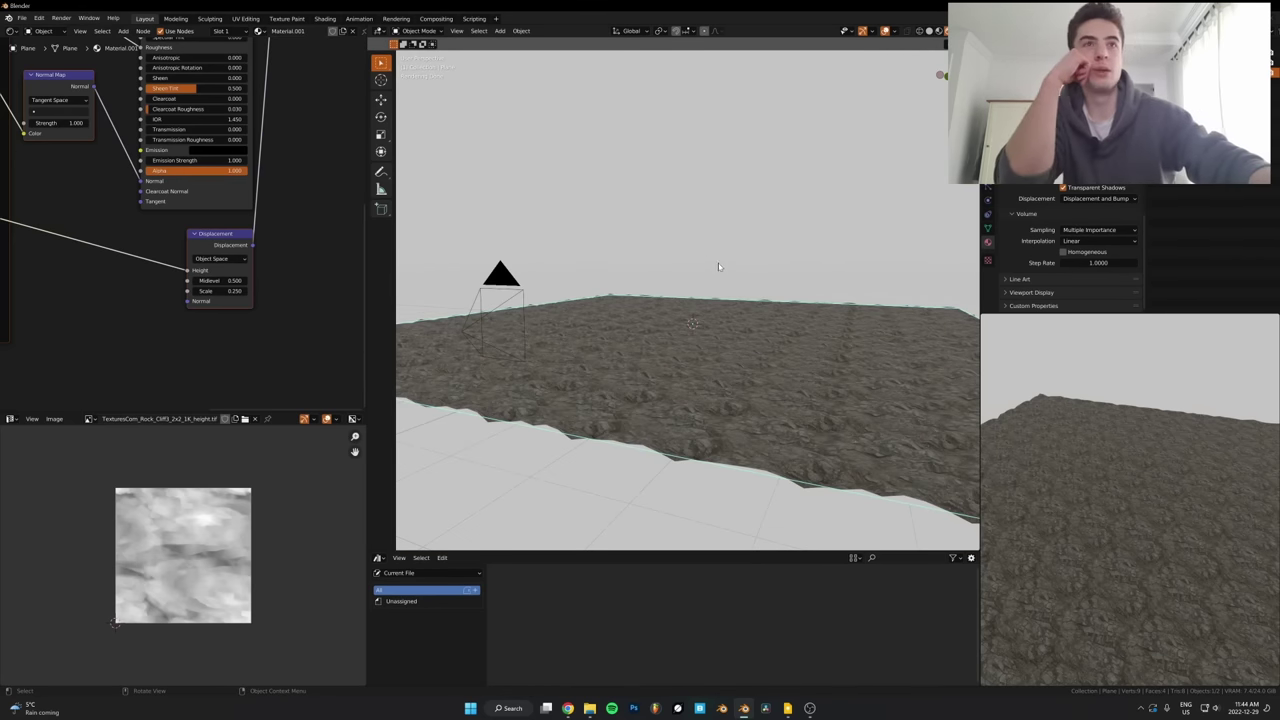
{"action": "scroll", "coordinate": [718, 266], "scroll_direction": "down", "scroll_amount": 4}
{"action": "scroll", "coordinate": [737, 346], "scroll_direction": "up", "scroll_amount": 6}
Add a Noise Texture node below the displacement image texture in the plane's material
{"action": "middle_click_drag", "start_coordinate": [57, 304], "coordinate": [155, 238]}
{"action": "key", "text": "shift+a"}
{"action": "left_click", "coordinate": [134, 311]}
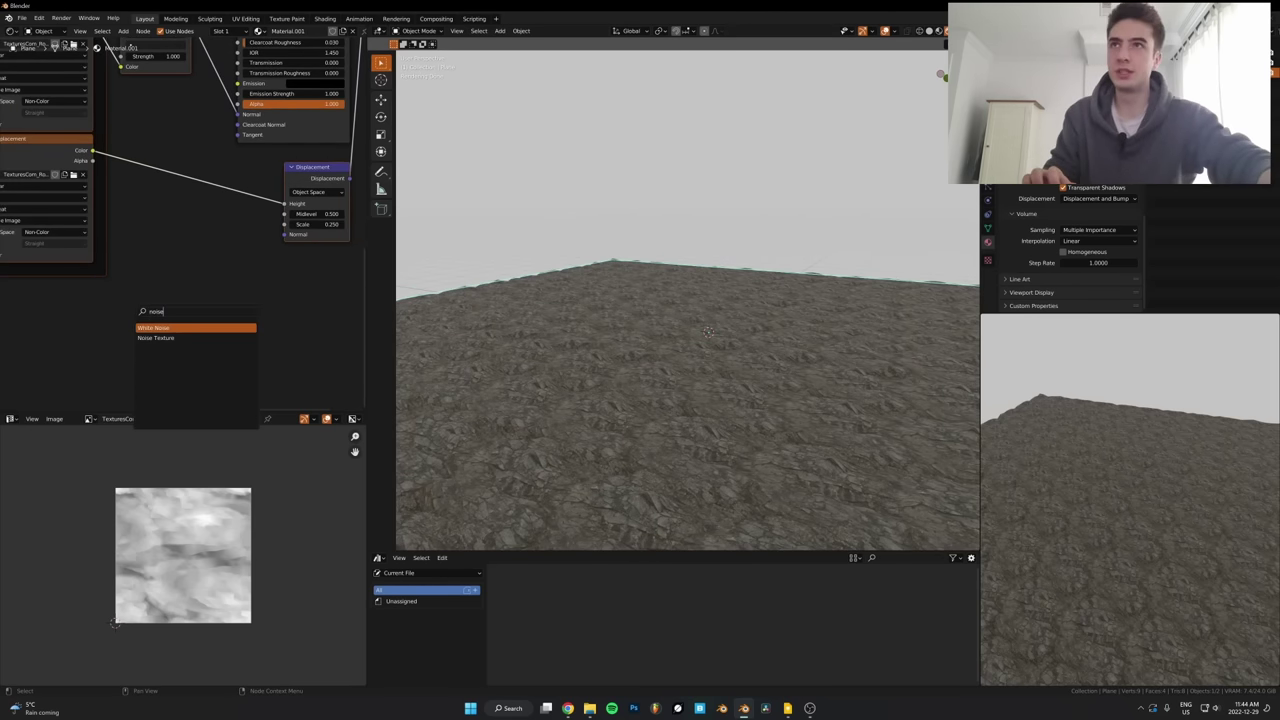
{"action": "left_click", "coordinate": [140, 339]}
{"action": "left_click", "coordinate": [49, 357]}
Combine the displacement image and the Noise Texture with a Mix node feeding the displacement height
{"action": "scroll", "coordinate": [49, 357], "scroll_direction": "down", "scroll_amount": 3}
{"action": "middle_click_drag", "start_coordinate": [49, 357], "coordinate": [71, 299]}
{"action": "right_click_drag", "start_coordinate": [69, 208], "coordinate": [74, 320], "text": "ctrl+shift"}
{"action": "left_click", "coordinate": [68, 131]}
{"action": "scroll", "coordinate": [122, 226], "scroll_direction": "up", "scroll_amount": 2}
{"action": "middle_click_drag", "start_coordinate": [122, 226], "coordinate": [268, 270]}
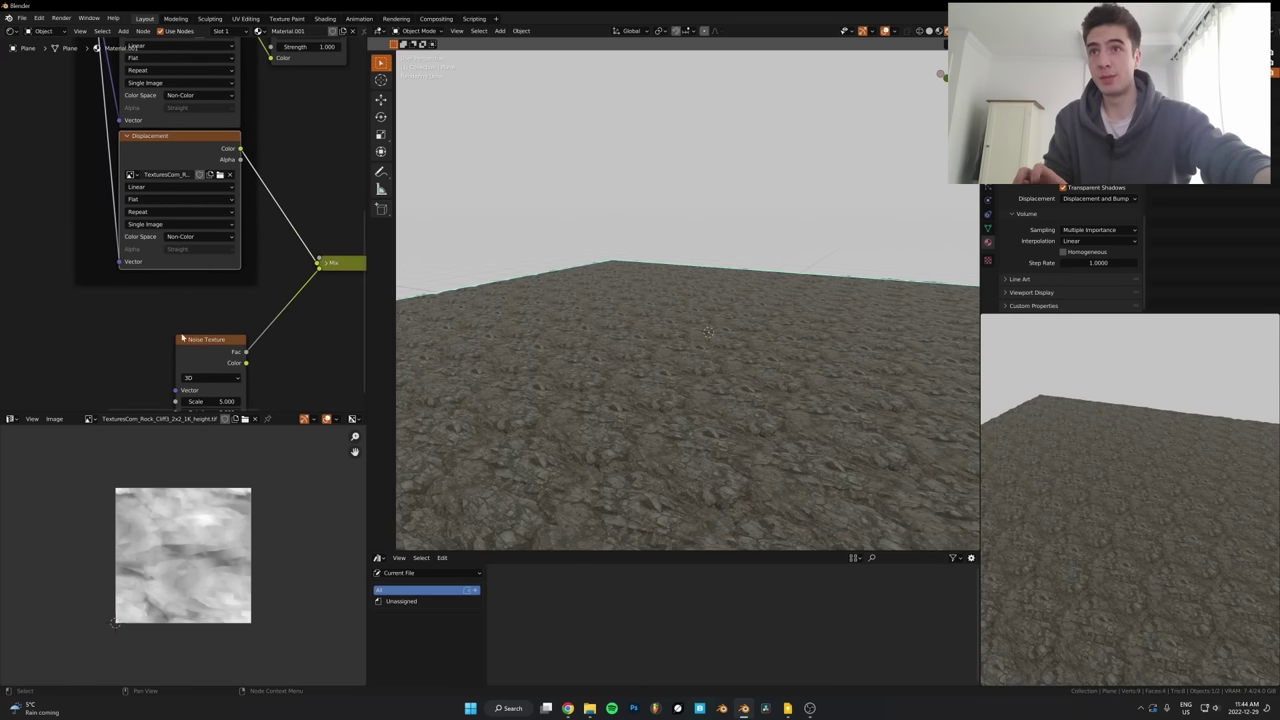
Reposition the Noise Texture node, then expand the collapsed Mix node and move it up beside the displacement image
{"action": "scroll", "coordinate": [253, 305], "scroll_direction": "up", "scroll_amount": 1}
{"action": "left_click_drag", "start_coordinate": [226, 376], "coordinate": [193, 350]}
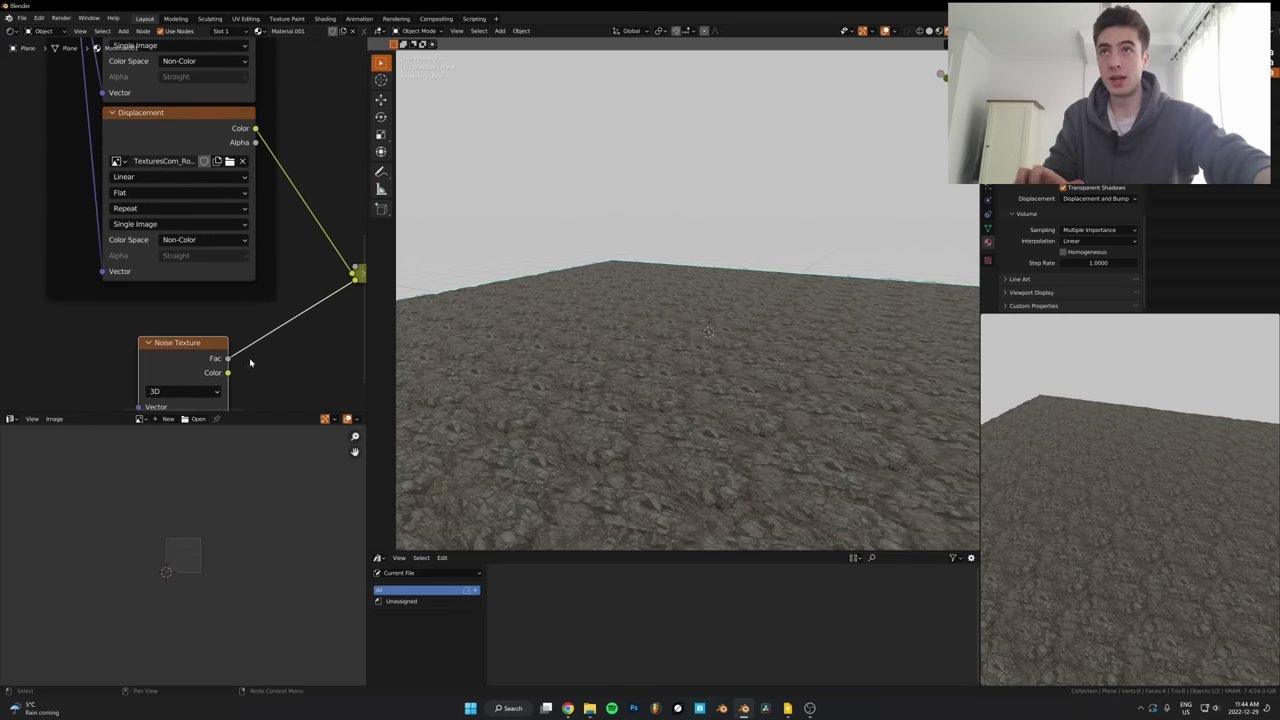
{"action": "middle_click_drag", "start_coordinate": [237, 363], "coordinate": [93, 336]}
{"action": "left_click", "coordinate": [232, 246]}
{"action": "key", "text": "h"}
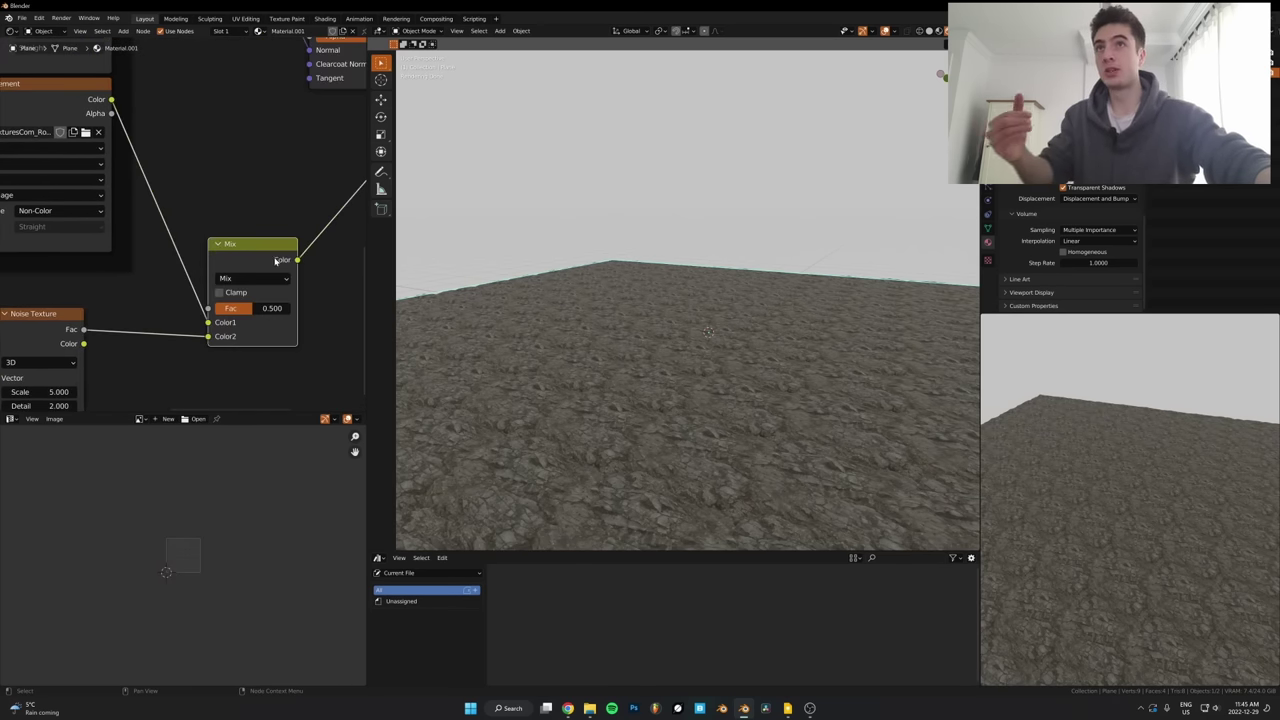
{"action": "left_click_drag", "start_coordinate": [253, 267], "coordinate": [243, 203]}
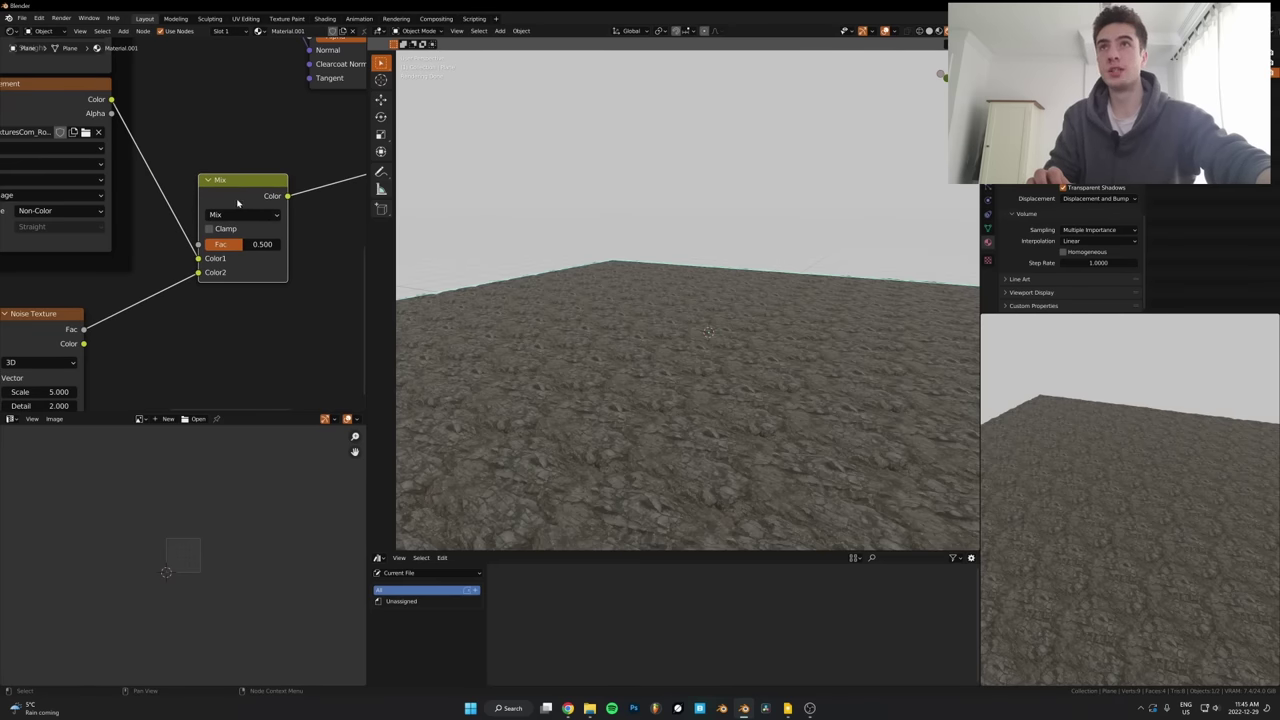
Change the Mix node's blend mode to Multiply and set its factor to 1
{"action": "left_click", "coordinate": [239, 215]}
{"action": "left_click", "coordinate": [224, 264]}
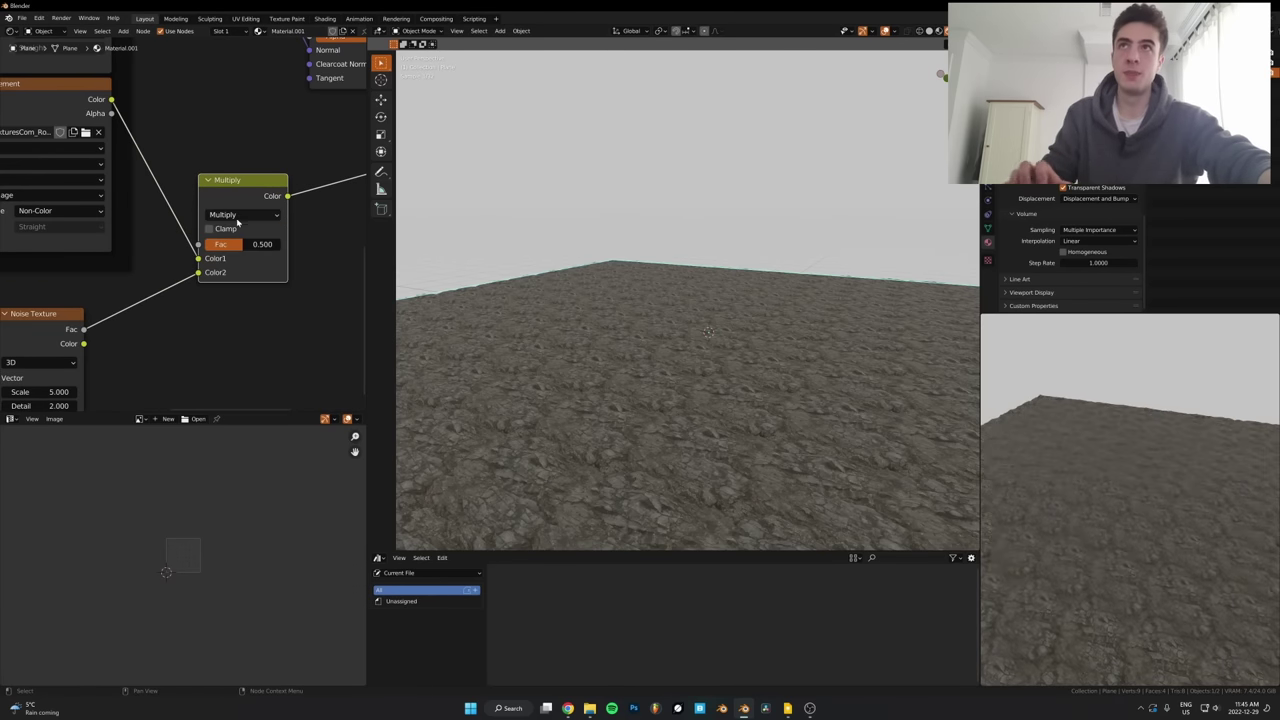
{"action": "left_click_drag", "start_coordinate": [260, 244], "coordinate": [323, 246]}
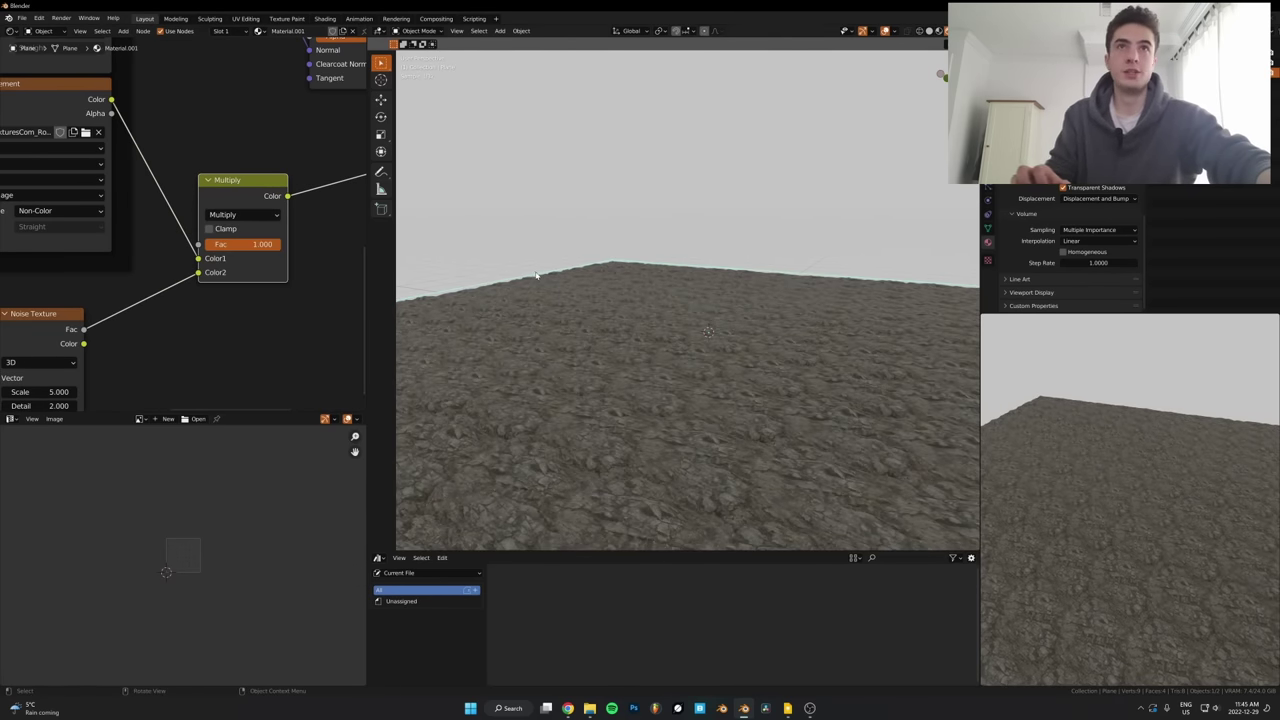
Preview the Noise Texture on the plane and set its scale to 12.6, detail to 8.4 and roughness to 0.633
{"action": "middle_click_drag", "start_coordinate": [127, 322], "coordinate": [287, 211]}
{"action": "left_click", "coordinate": [210, 237], "text": "ctrl+shift"}
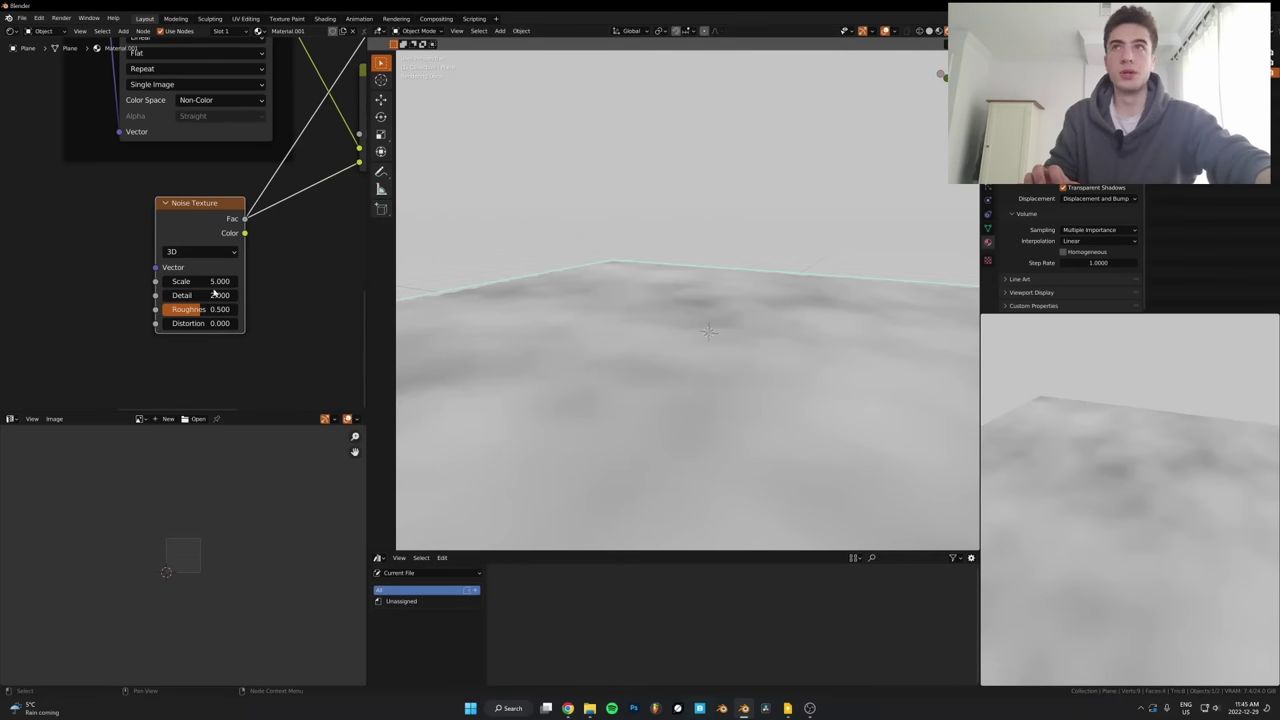
{"action": "left_click_drag", "start_coordinate": [188, 281], "coordinate": [215, 309]}
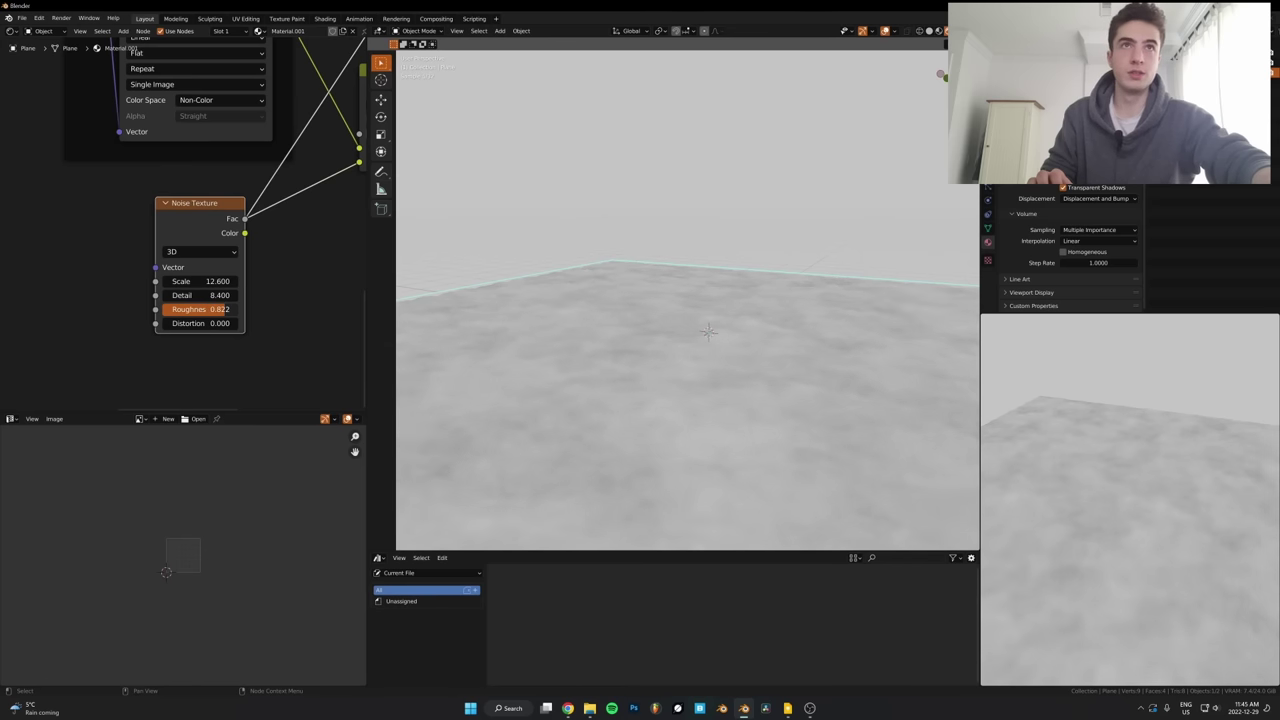
{"action": "middle_click_drag", "start_coordinate": [288, 341], "coordinate": [246, 349]}
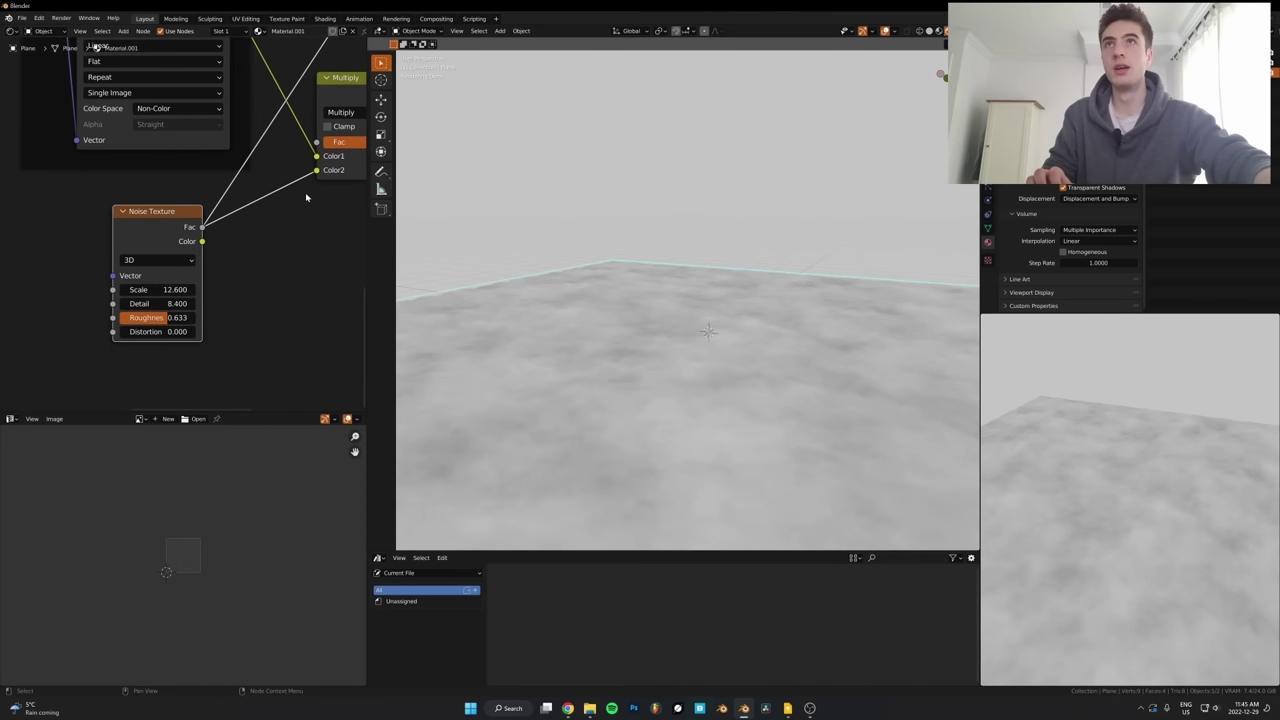
Add a ColorRamp node between the Noise Texture and the Multiply node's second color, previewing the multiplied result
{"action": "middle_click_drag", "start_coordinate": [305, 192], "coordinate": [165, 262]}
{"action": "scroll", "coordinate": [222, 190], "scroll_direction": "down", "scroll_amount": 4}
{"action": "key", "text": "shift+a"}
{"action": "left_click", "coordinate": [240, 281]}
{"action": "type", "text": "col"}
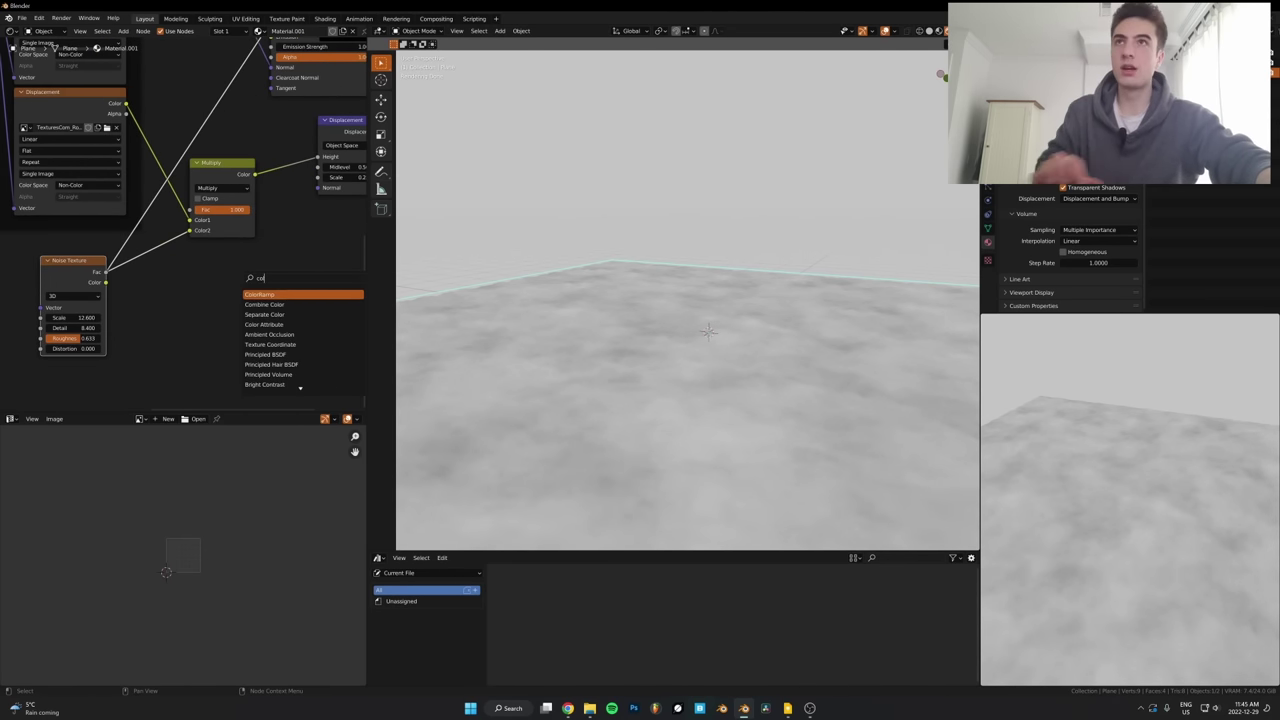
{"action": "key", "text": "Return"}
{"action": "left_click", "coordinate": [215, 310]}
{"action": "left_click", "coordinate": [221, 225], "text": "ctrl+shift"}
{"action": "left_click_drag", "start_coordinate": [279, 315], "coordinate": [211, 250]}
Preview the ColorRamp on the plane, move its black stop to 0.358 and adjust the white stop for stronger contrast
{"action": "left_click", "coordinate": [214, 266], "text": "ctrl+shift"}
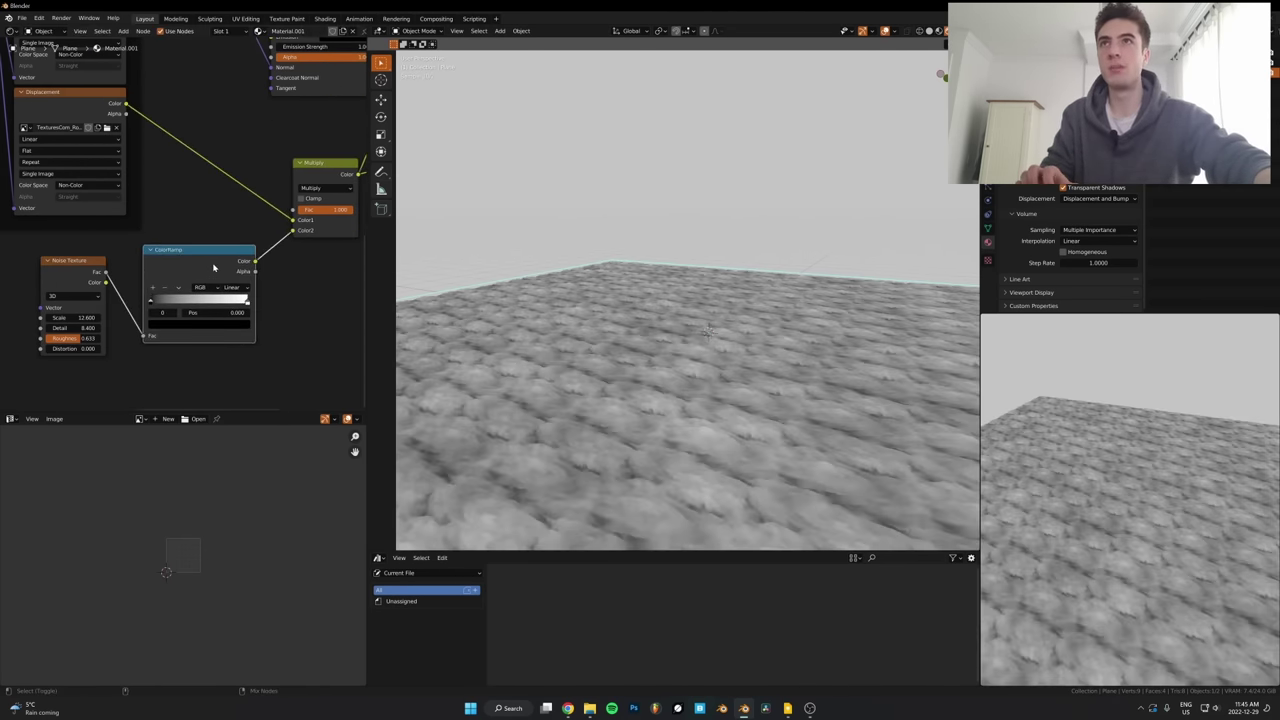
{"action": "scroll", "coordinate": [258, 255], "scroll_direction": "up", "scroll_amount": 3}
{"action": "middle_click_drag", "start_coordinate": [250, 266], "coordinate": [156, 237]}
{"action": "left_click_drag", "start_coordinate": [34, 282], "coordinate": [72, 290]}
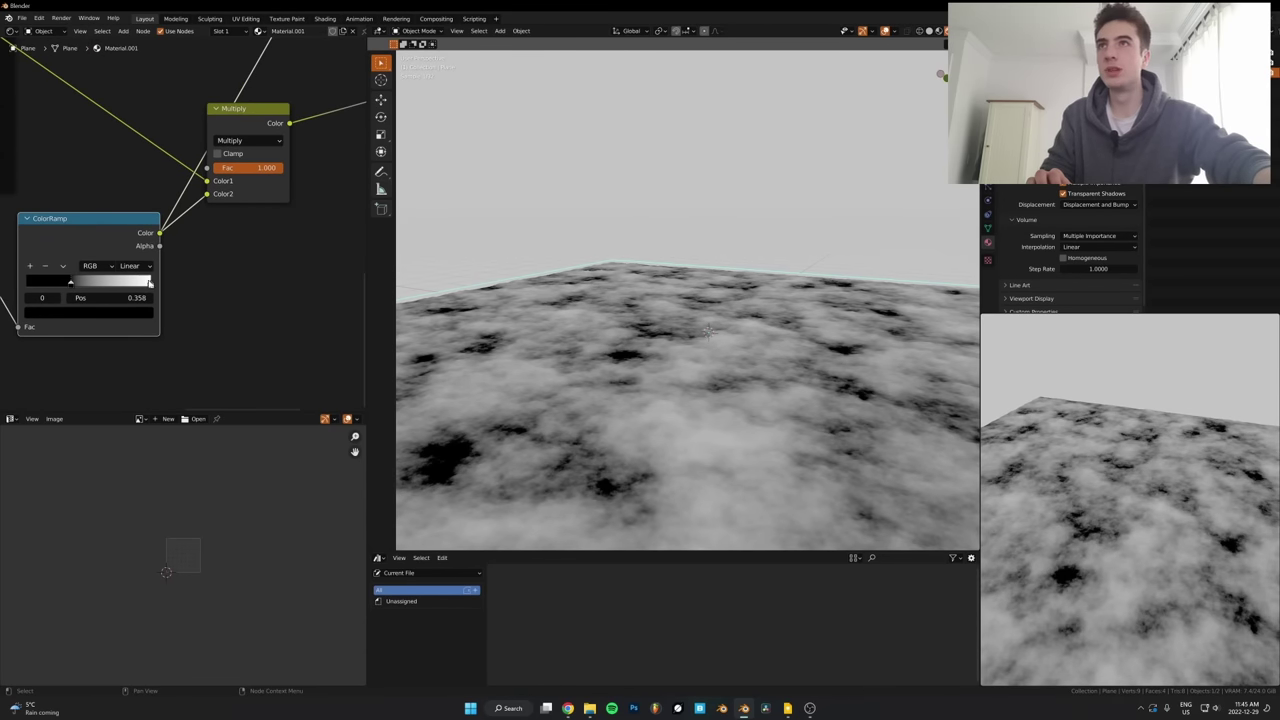
{"action": "left_click_drag", "start_coordinate": [151, 286], "coordinate": [129, 286]}
{"action": "scroll", "coordinate": [246, 266], "scroll_direction": "down", "scroll_amount": 6}
{"action": "scroll", "coordinate": [190, 215], "scroll_direction": "down", "scroll_amount": 3}
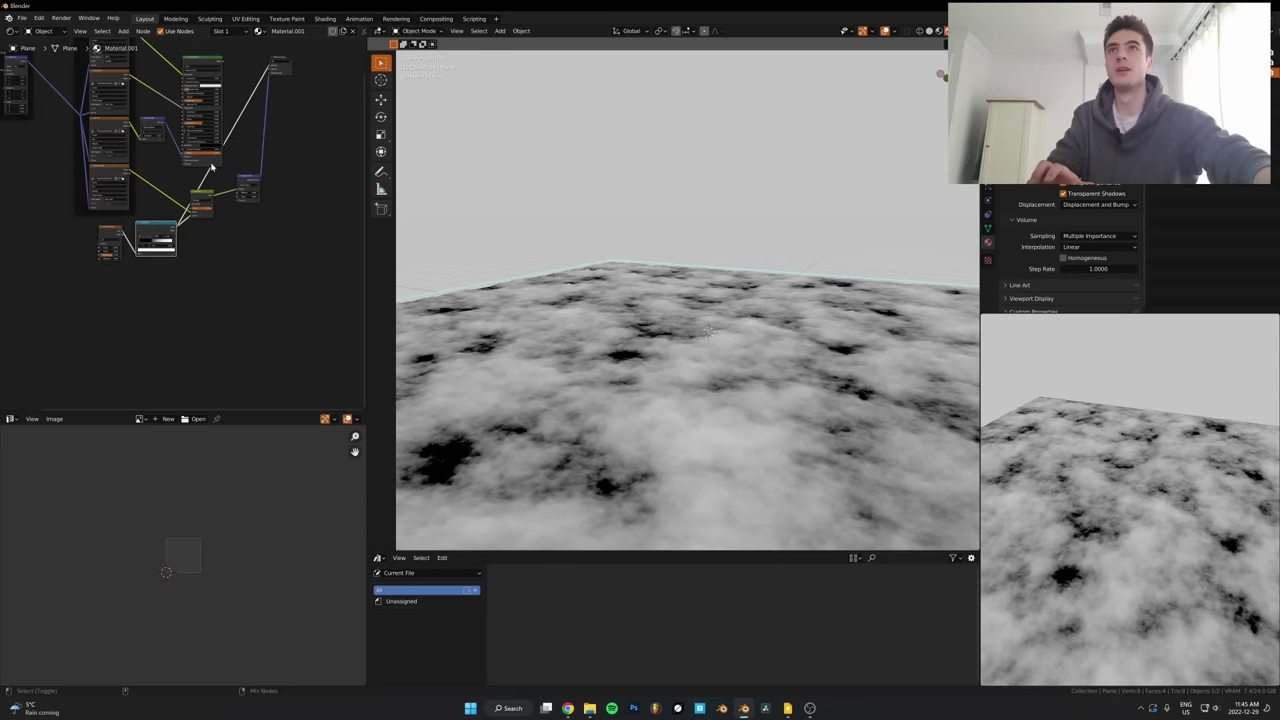
Restore the Principled BSDF as the plane's surface output and view the terrain through the camera
{"action": "left_click", "coordinate": [211, 163], "text": "ctrl+shift"}
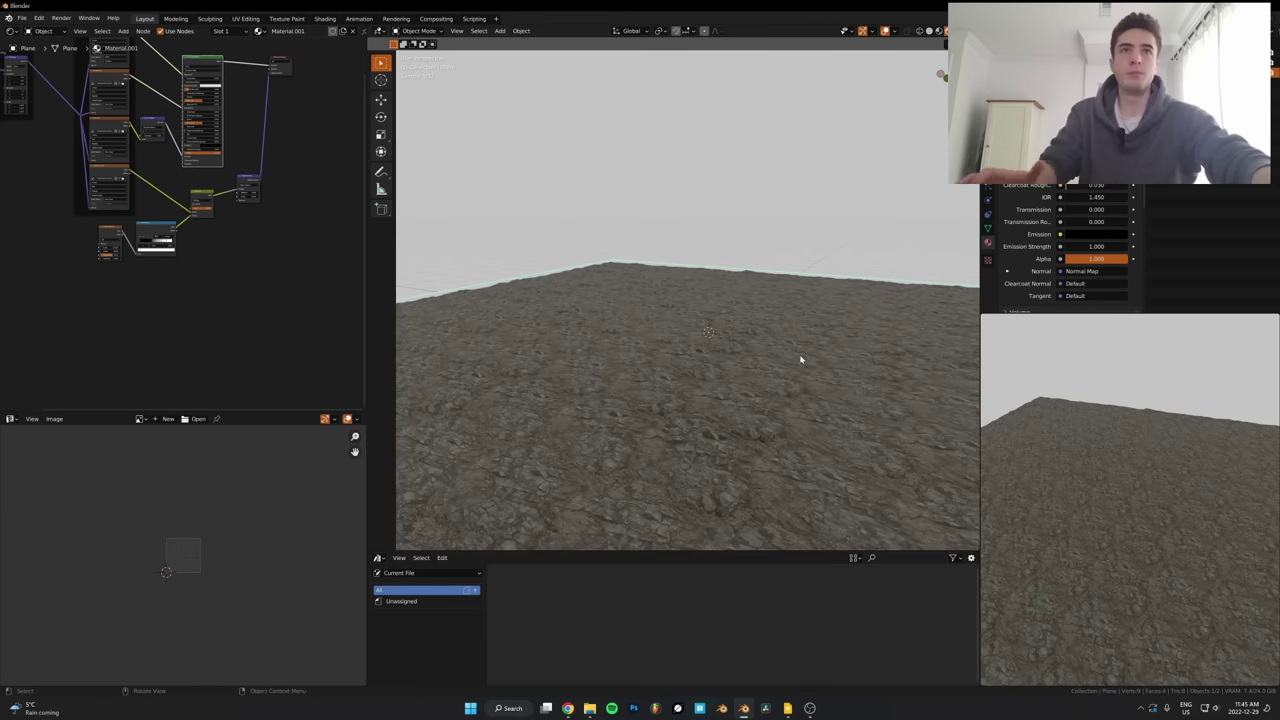
{"action": "scroll", "coordinate": [801, 360], "scroll_direction": "down", "scroll_amount": 3}
{"action": "key", "text": "KP_0"}
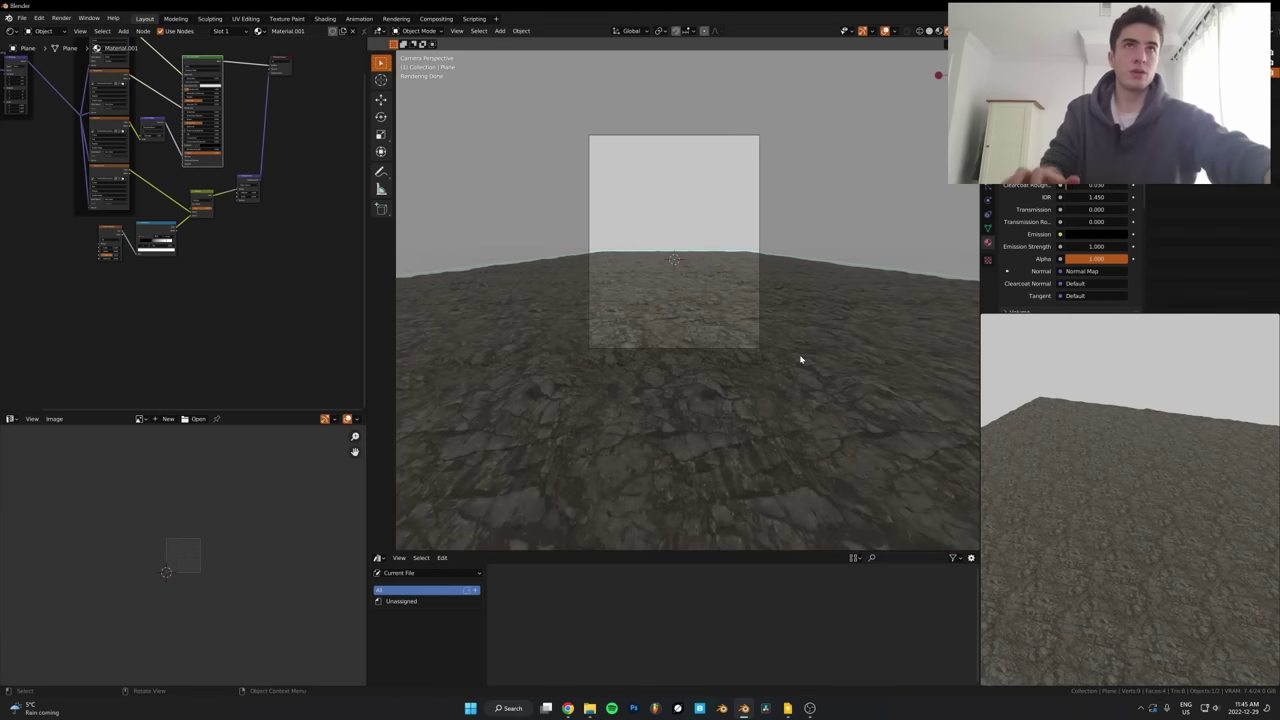
{"action": "scroll", "coordinate": [800, 359], "scroll_direction": "up", "scroll_amount": 5}
{"action": "scroll", "coordinate": [777, 354], "scroll_direction": "down", "scroll_amount": 5}
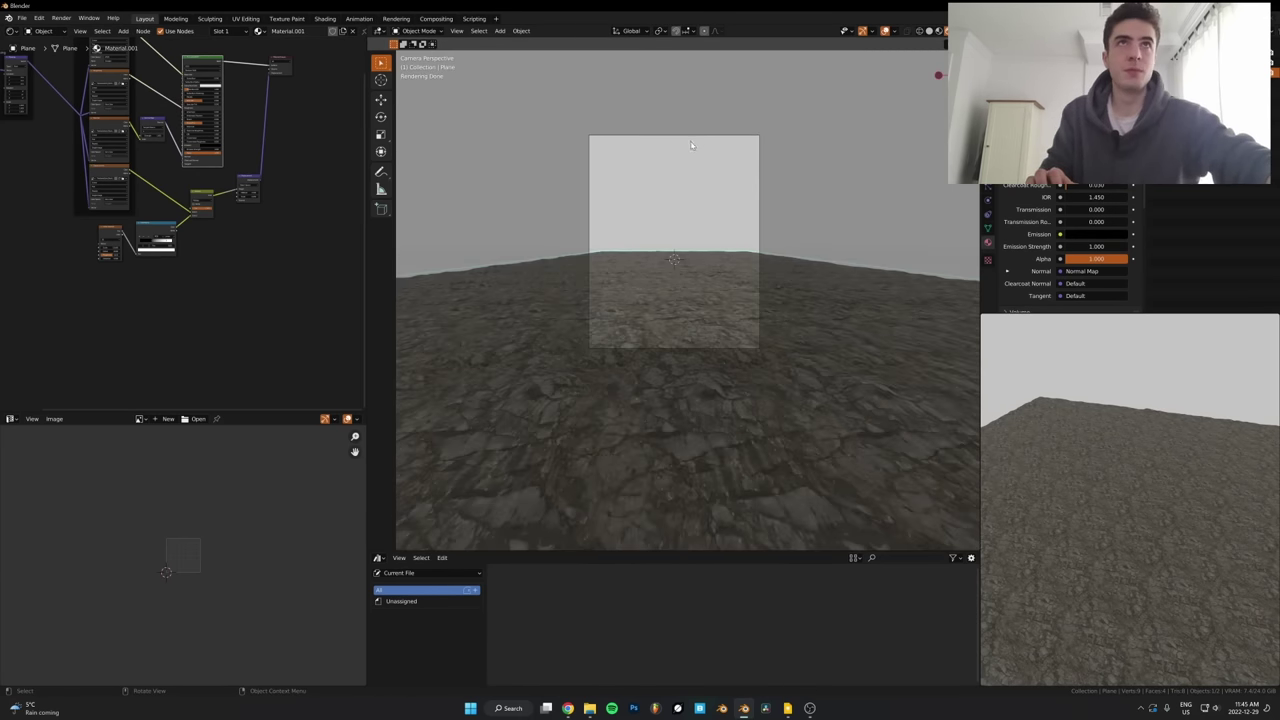
Select the camera, move it along Z and rotate it about X to reframe the terrain
{"action": "left_click", "coordinate": [690, 136]}
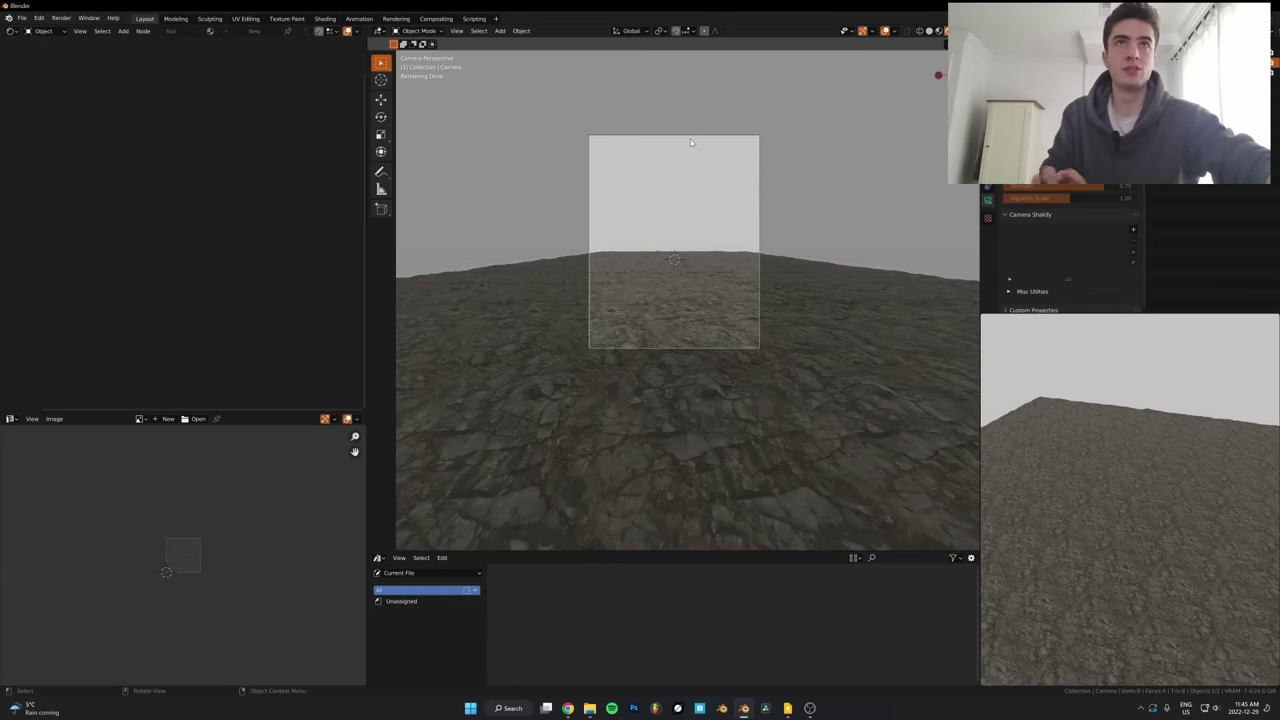
{"action": "key", "text": "g"}
{"action": "key", "text": "z"}
{"action": "left_click", "coordinate": [815, 164]}
{"action": "key", "text": "r"}
{"action": "key", "text": "x"}
{"action": "left_click", "coordinate": [830, 178]}
Mute and unmute the plane's Noise Texture, ColorRamp and Multiply nodes to compare the displacement with and without the noise
{"action": "left_click", "coordinate": [690, 290]}
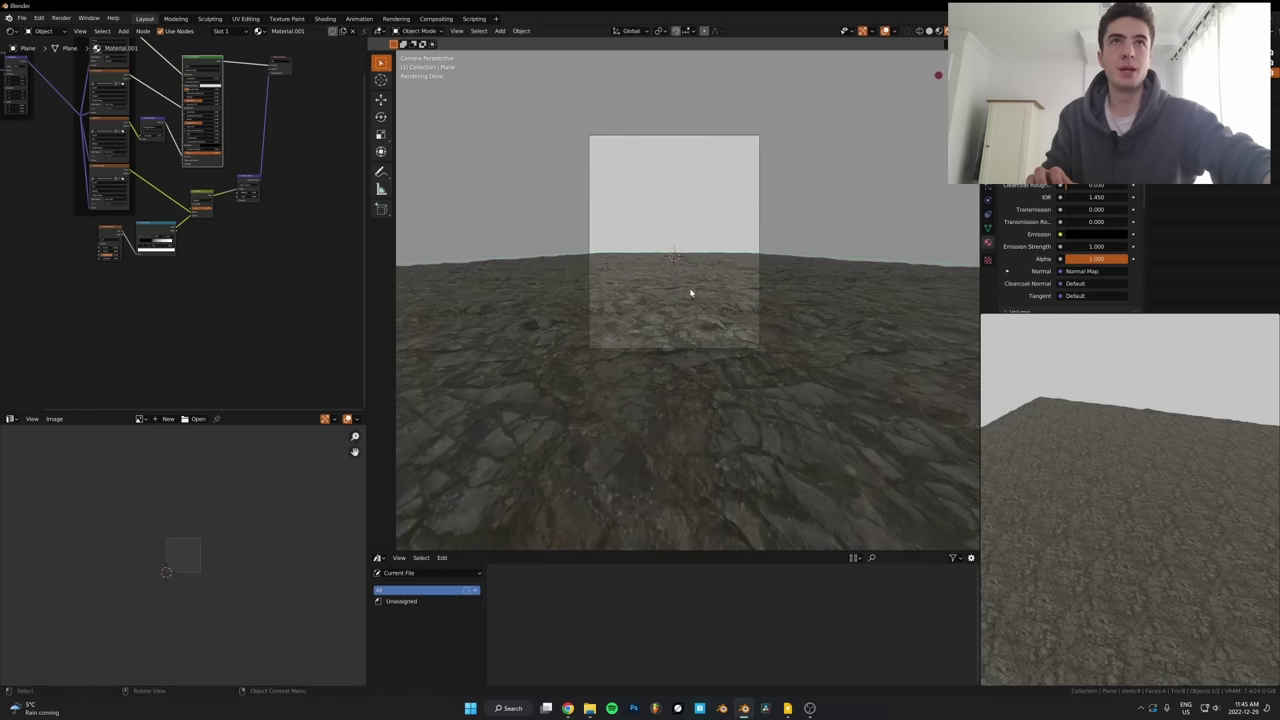
{"action": "scroll", "coordinate": [209, 186], "scroll_direction": "up", "scroll_amount": 5}
{"action": "middle_click_drag", "start_coordinate": [286, 237], "coordinate": [234, 283]}
{"action": "scroll", "coordinate": [150, 280], "scroll_direction": "up", "scroll_amount": 3}
{"action": "middle_click_drag", "start_coordinate": [146, 280], "coordinate": [237, 267]}
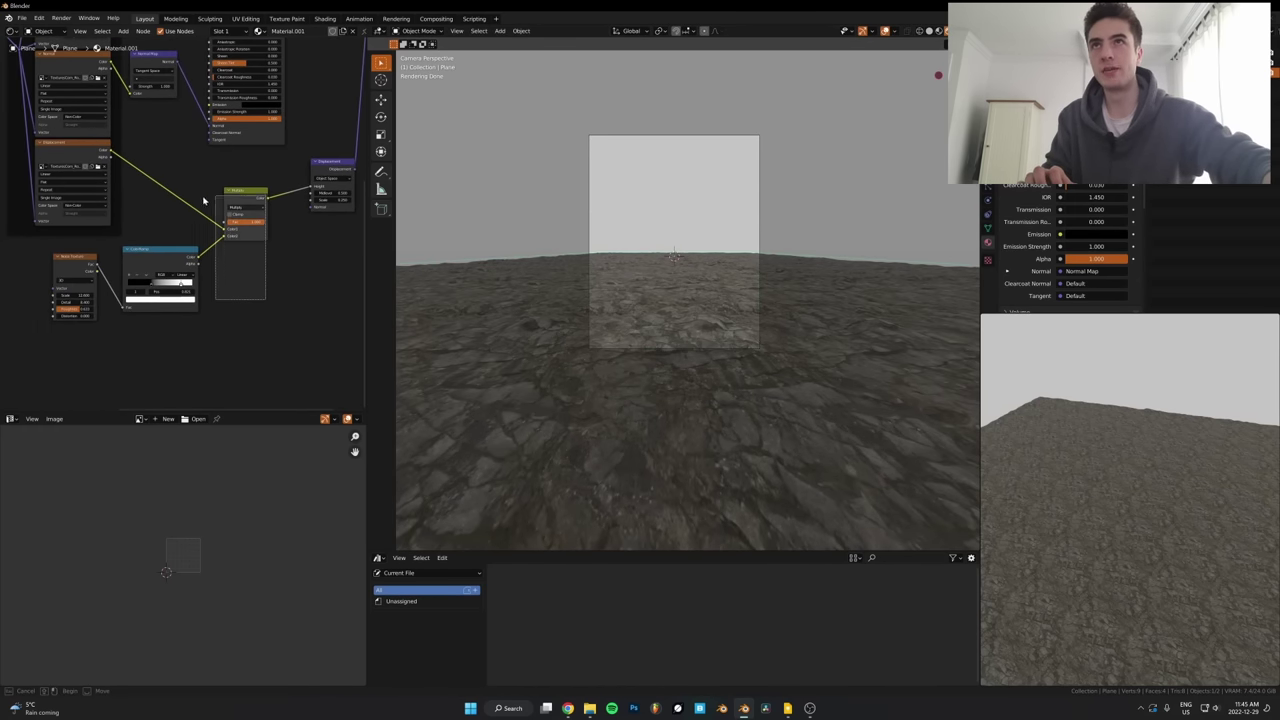
{"action": "scroll", "coordinate": [168, 281], "scroll_direction": "up", "scroll_amount": 2}
{"action": "key", "text": "m"}
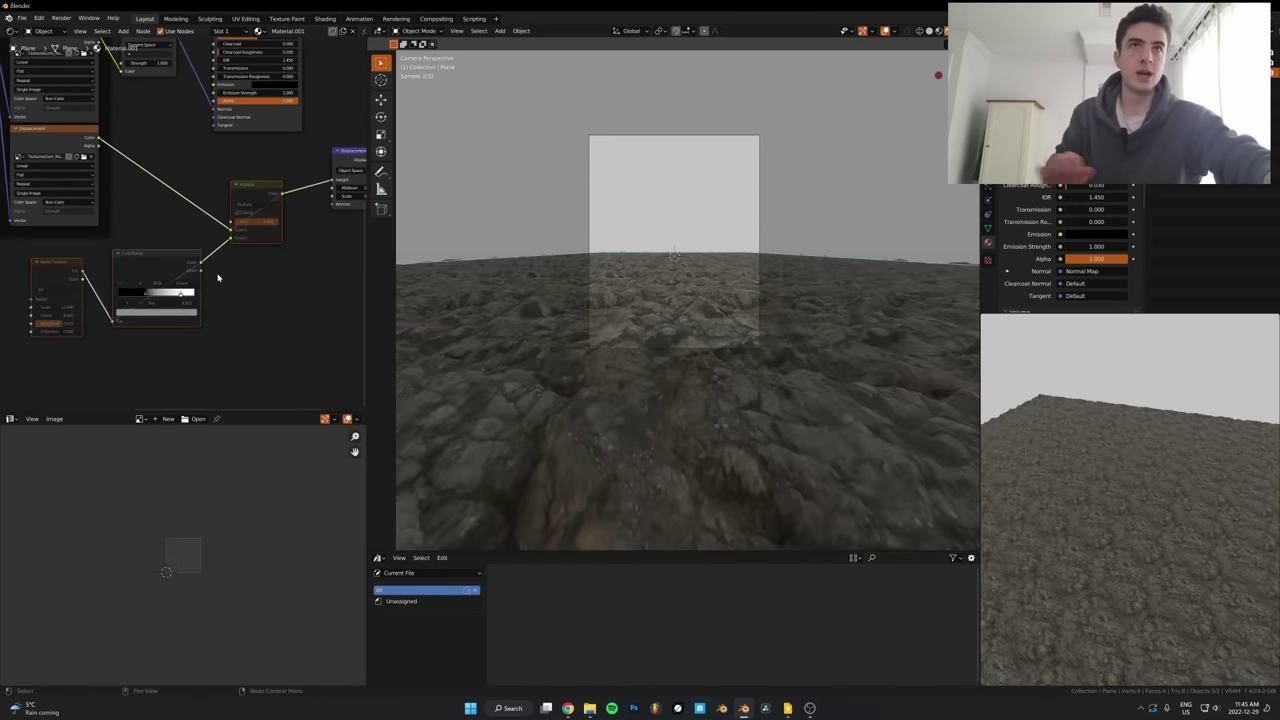
{"action": "key", "text": "Home"}
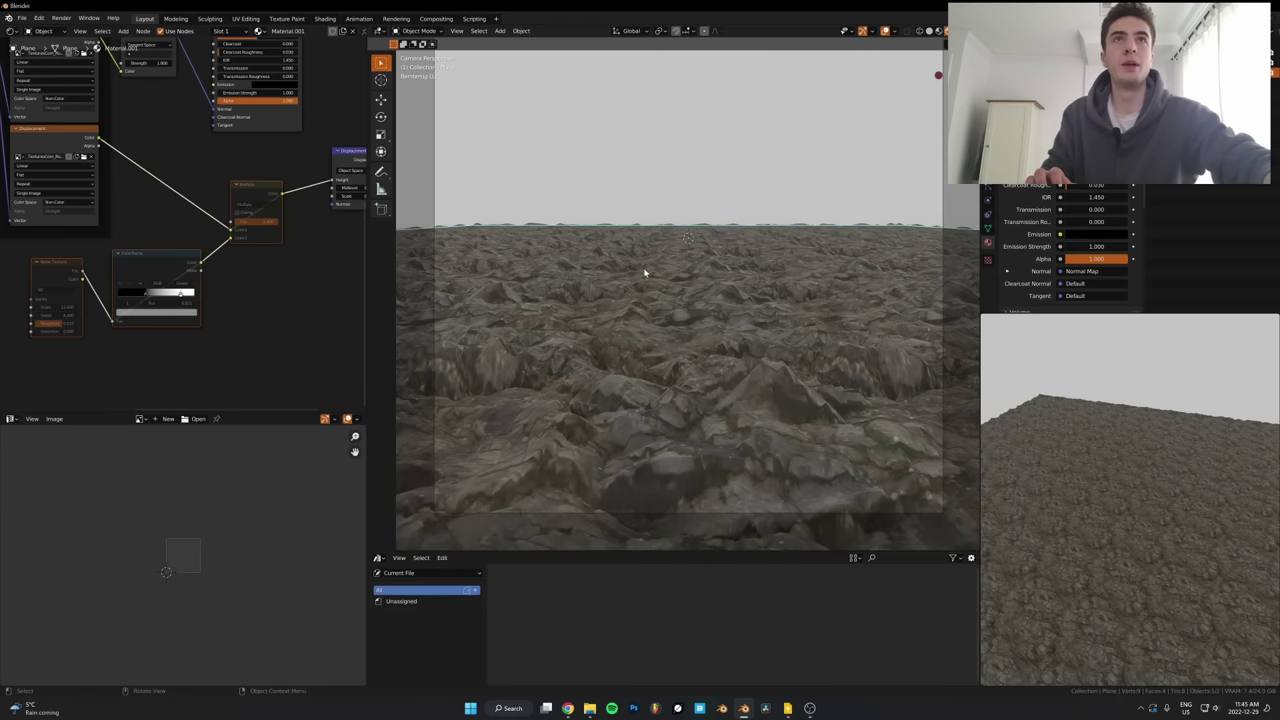
{"action": "key", "text": "m"}
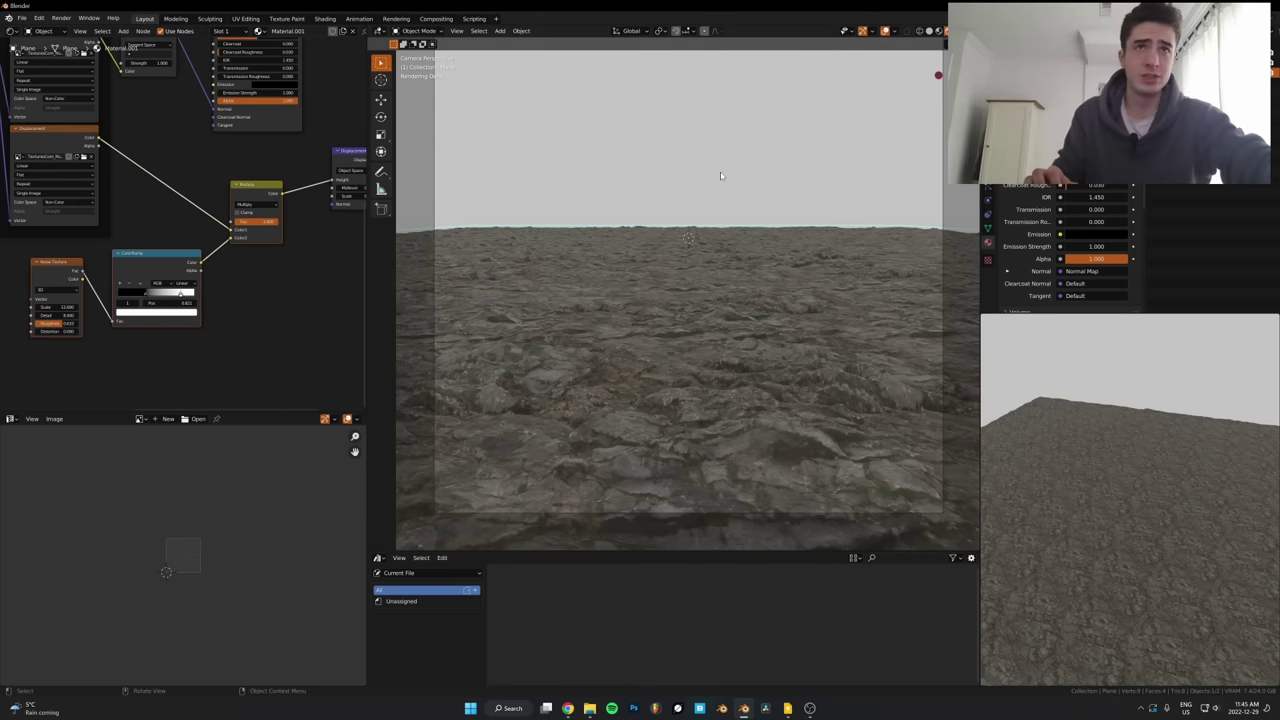
Search the User Library assets for "water" and place the Water asset in the scene
{"action": "left_click", "coordinate": [420, 573]}
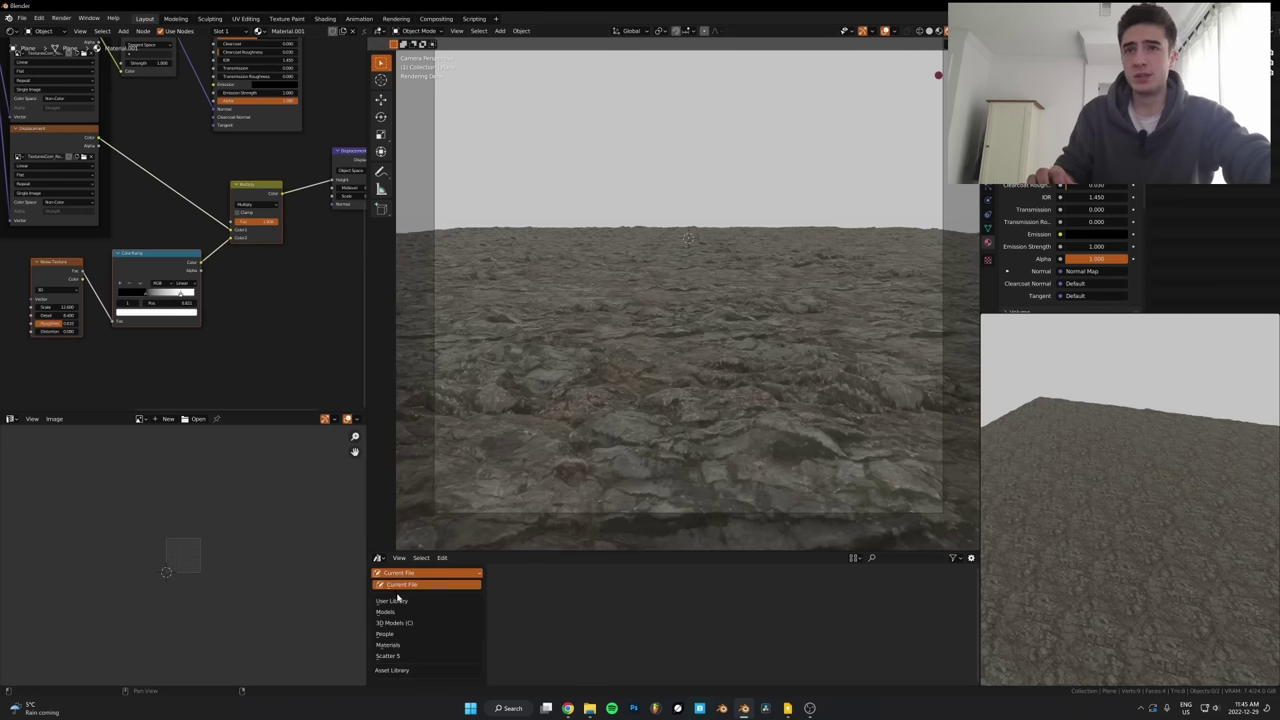
{"action": "left_click", "coordinate": [410, 599]}
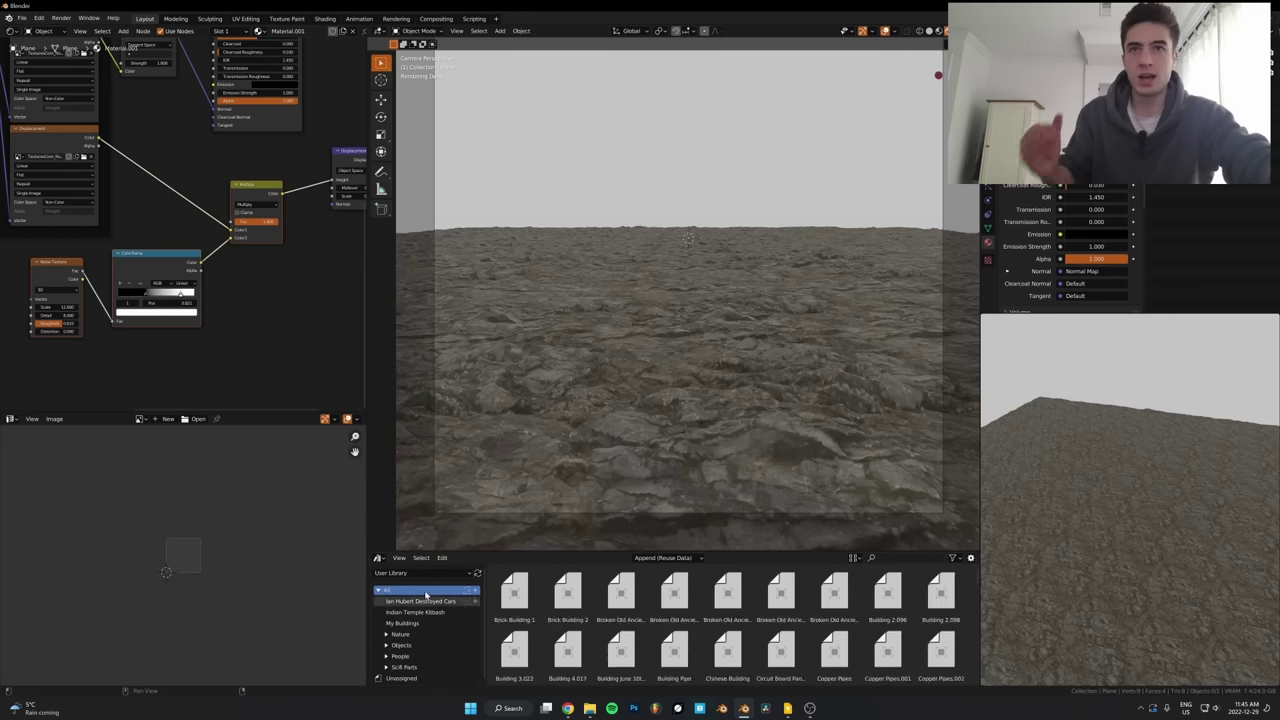
{"action": "left_click", "coordinate": [880, 557]}
{"action": "type", "text": "water"}
{"action": "left_click_drag", "start_coordinate": [621, 590], "coordinate": [704, 480]}
Lower the water plane along Z into the rocky terrain and scale it down closer to the terrain's size
{"action": "middle_click_drag", "start_coordinate": [731, 361], "coordinate": [727, 348]}
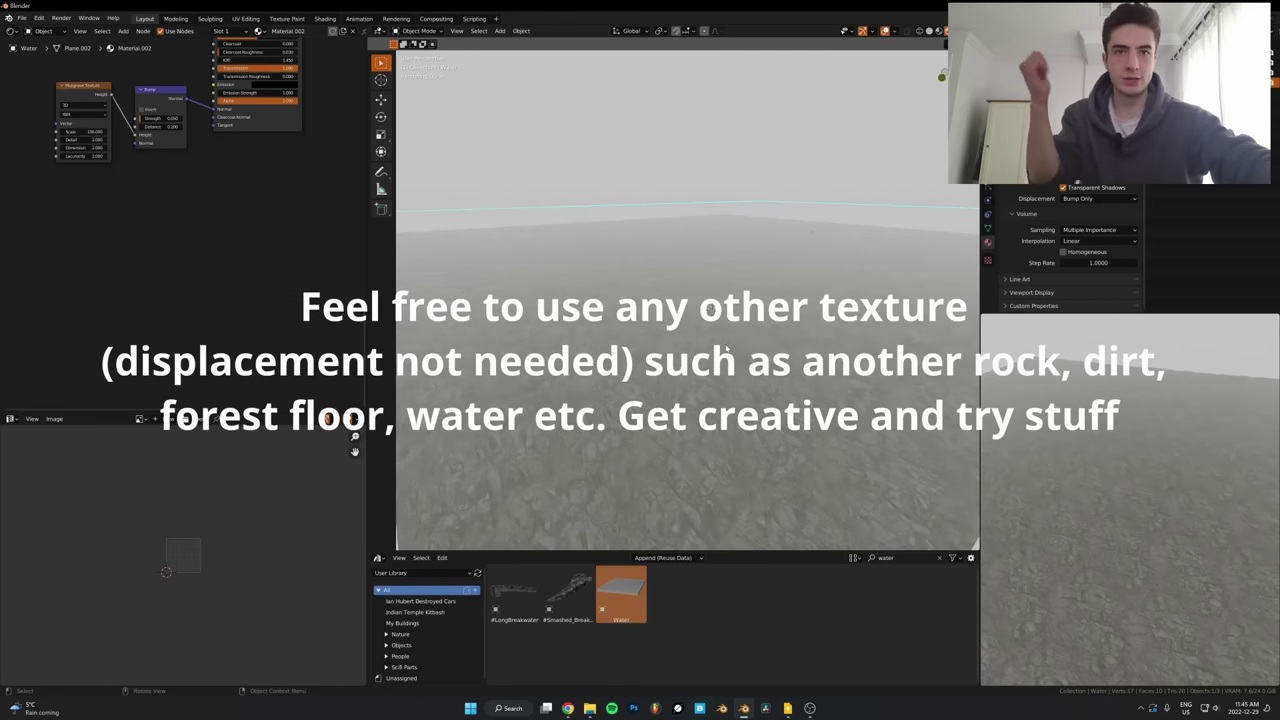
{"action": "key", "text": "g"}
{"action": "key", "text": "z"}
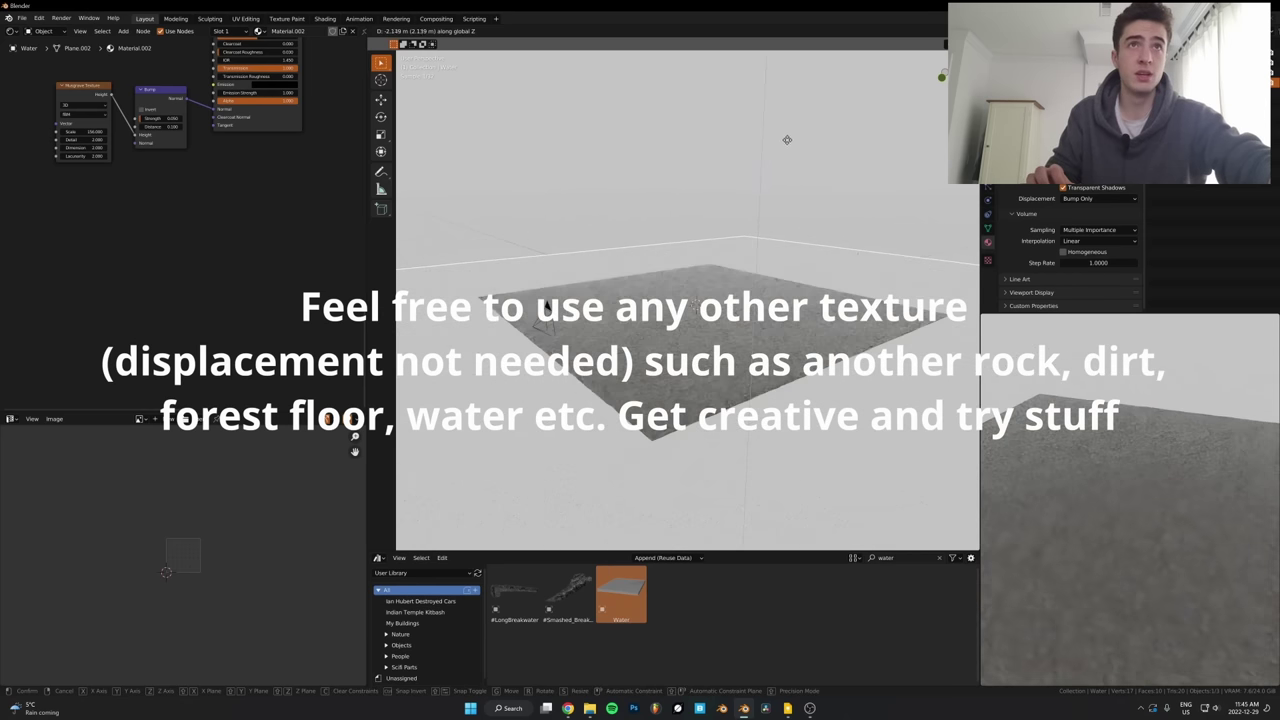
{"action": "left_click", "coordinate": [786, 228]}
{"action": "scroll", "coordinate": [871, 200], "scroll_direction": "down", "scroll_amount": 4}
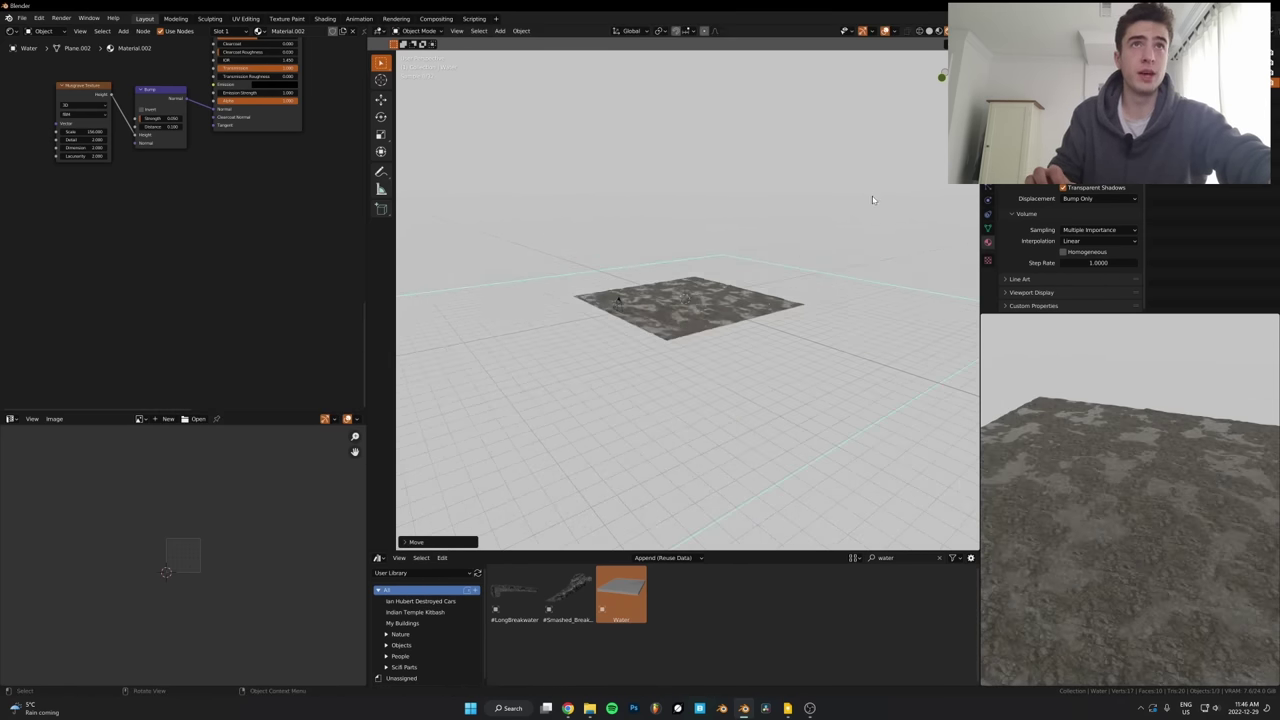
{"action": "scroll", "coordinate": [871, 200], "scroll_direction": "up", "scroll_amount": 5}
{"action": "key", "text": "s"}
{"action": "left_click", "coordinate": [808, 277]}
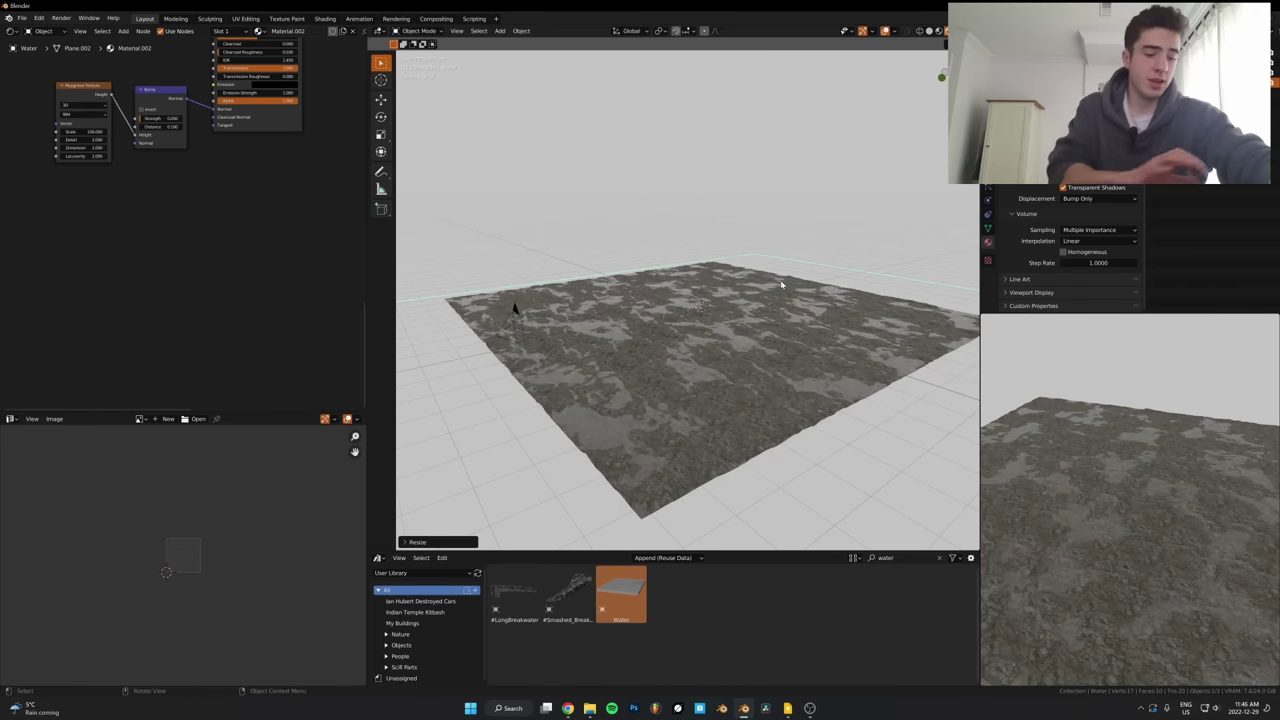
Fine-tune the water plane's height along Z from the camera view so that rocks and pools both show
{"action": "key", "text": "KP_0"}
{"action": "key", "text": "g"}
{"action": "key", "text": "z"}
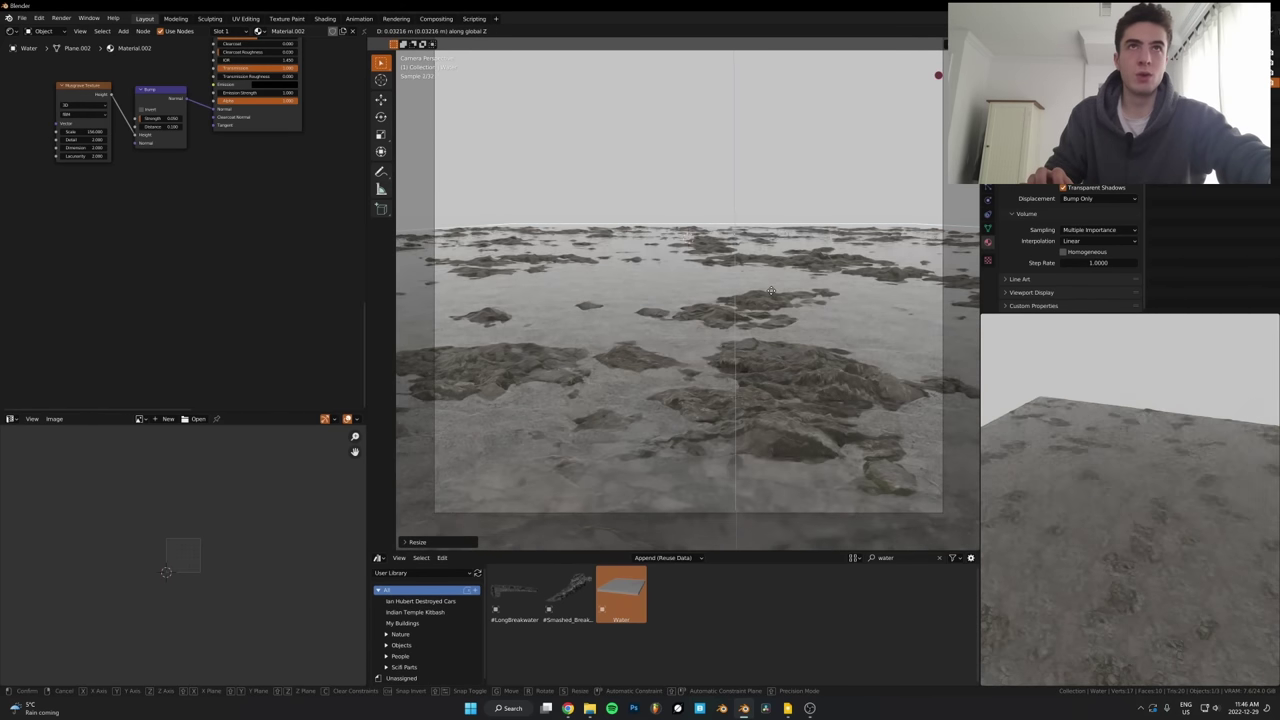
{"action": "left_click", "coordinate": [783, 297]}
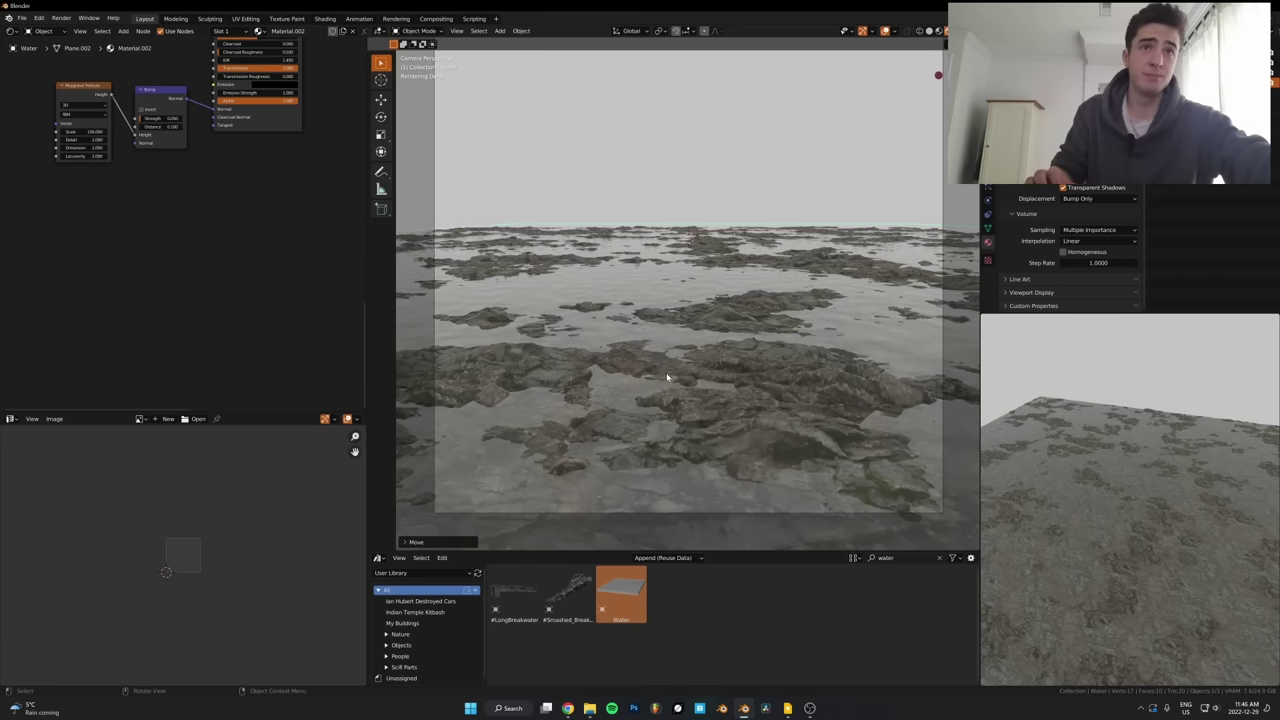
{"action": "scroll", "coordinate": [700, 291], "scroll_direction": "down", "scroll_amount": 2}
{"action": "scroll", "coordinate": [706, 287], "scroll_direction": "up", "scroll_amount": 2}
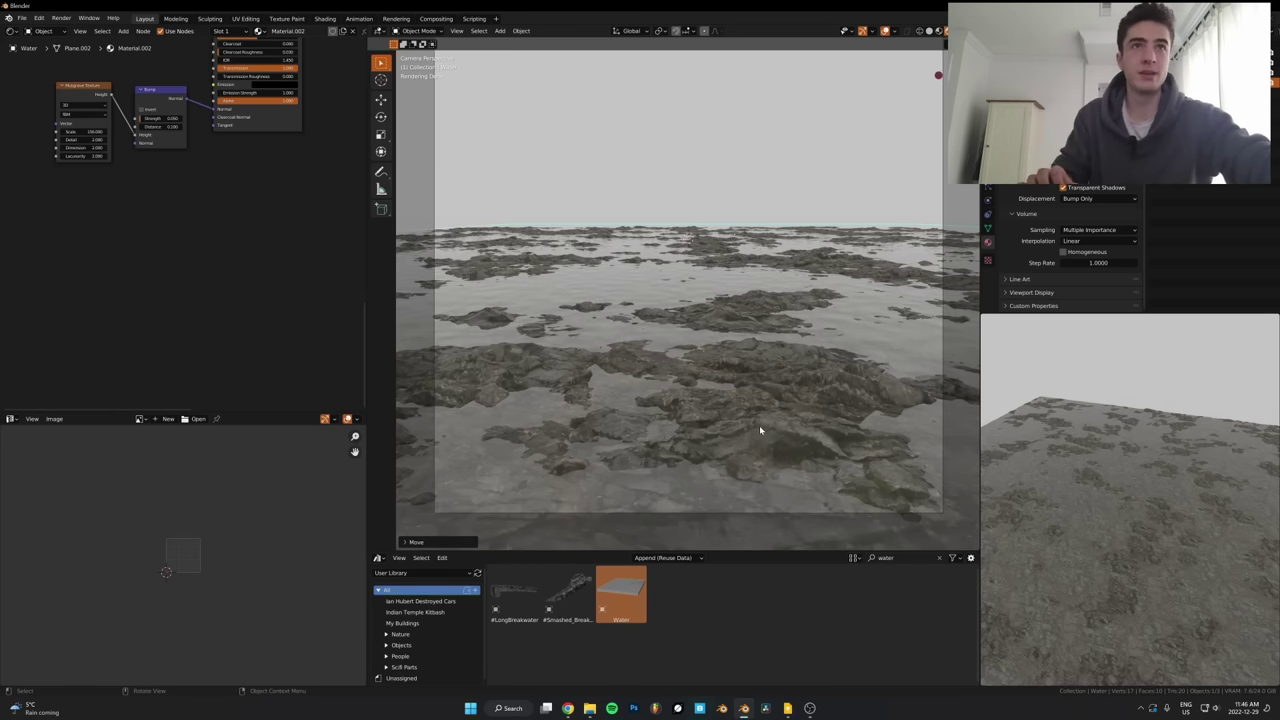
Scale up the rocky plane's UVs so that the rock texture repeats at a smaller size
{"action": "scroll", "coordinate": [757, 397], "scroll_direction": "up", "scroll_amount": 4}
{"action": "middle_click_drag", "start_coordinate": [760, 430], "coordinate": [810, 358], "text": "shift"}
{"action": "scroll", "coordinate": [810, 358], "scroll_direction": "up", "scroll_amount": 2}
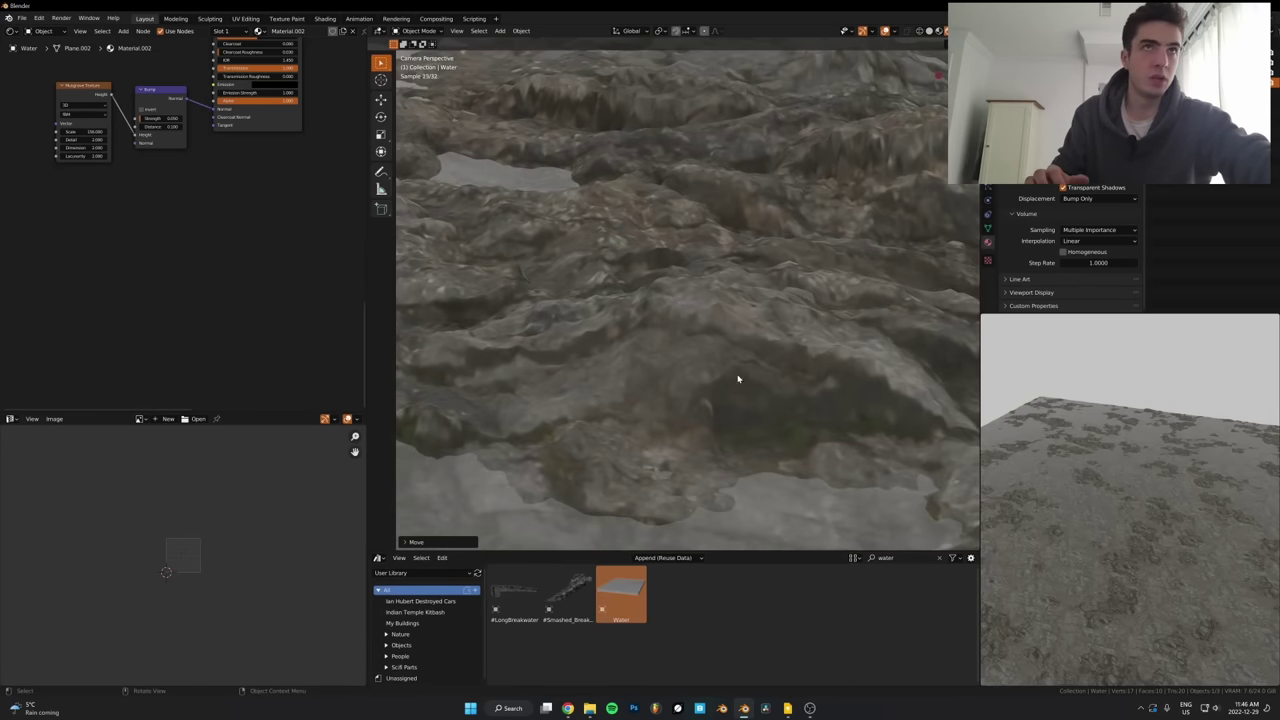
{"action": "scroll", "coordinate": [738, 378], "scroll_direction": "down", "scroll_amount": 5}
{"action": "left_click", "coordinate": [735, 318]}
{"action": "key", "text": "Tab"}
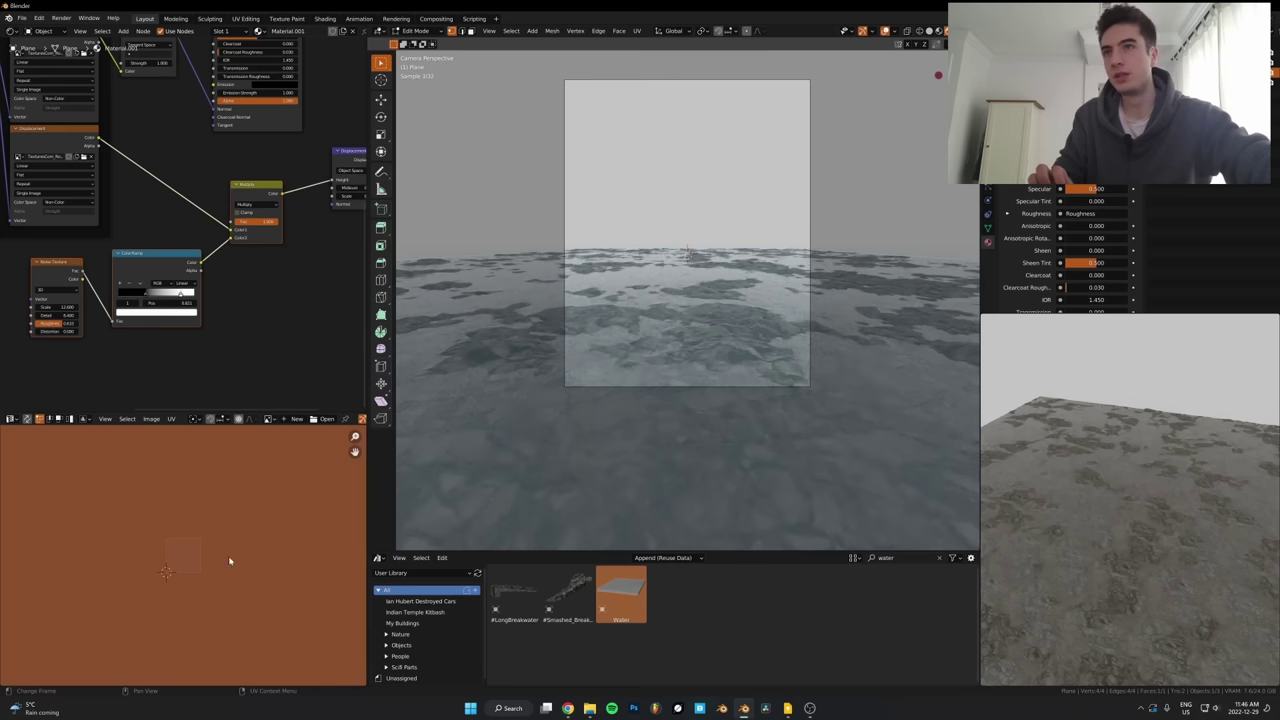
{"action": "scroll", "coordinate": [230, 560], "scroll_direction": "down", "scroll_amount": 3}
{"action": "key", "text": "s"}
{"action": "left_click", "coordinate": [345, 538]}
{"action": "key", "text": "Tab"}
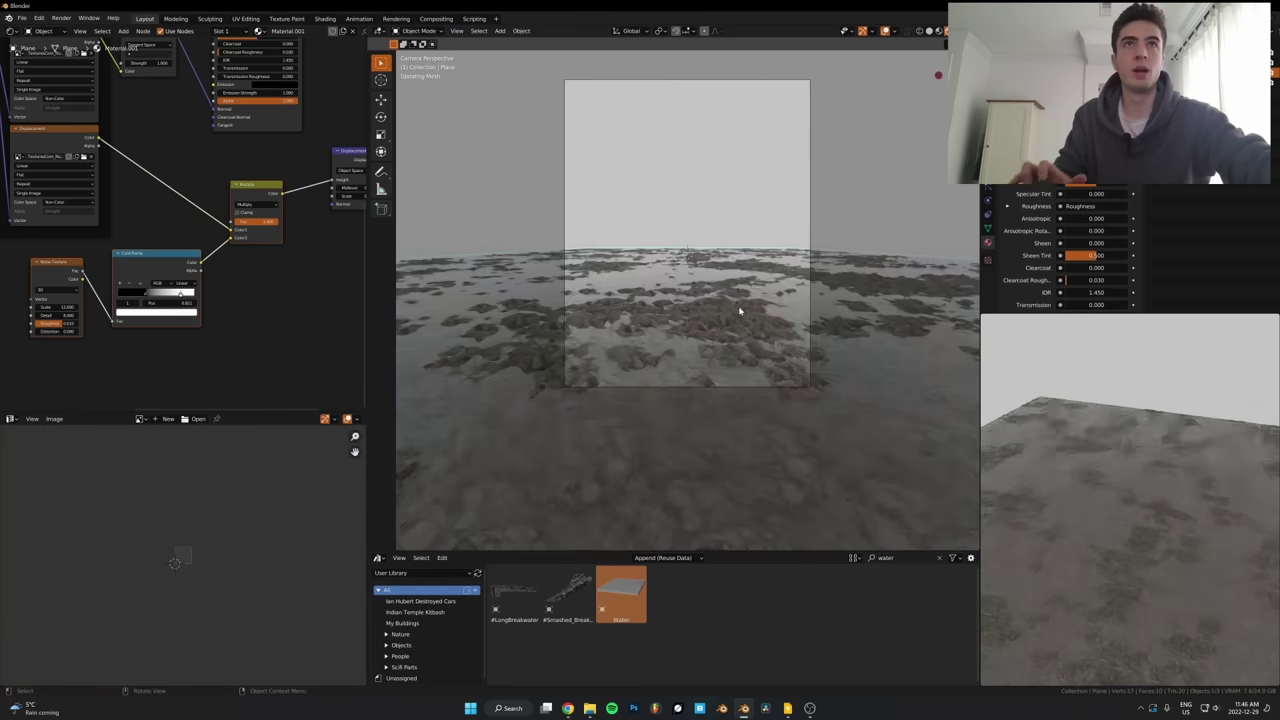
{"action": "scroll", "coordinate": [707, 317], "scroll_direction": "up", "scroll_amount": 3}
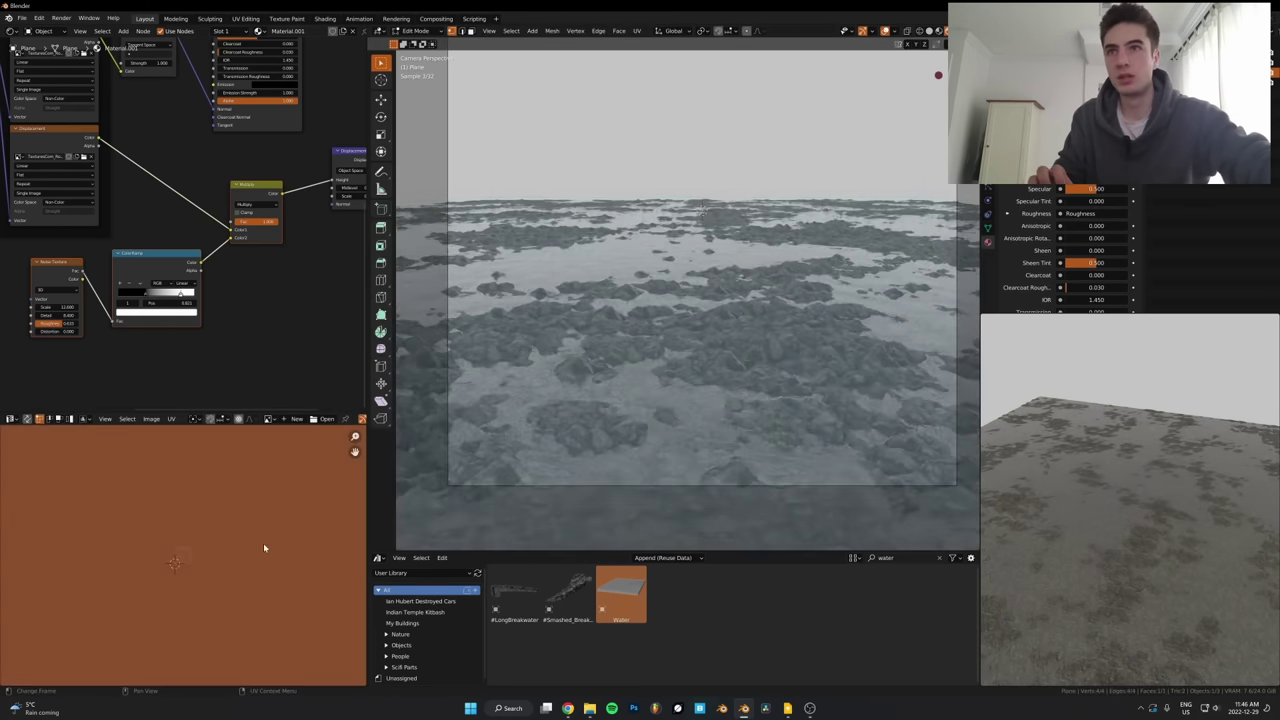
Set the Noise Texture's scale to 14.2 in the rocky plane's material
{"action": "scroll", "coordinate": [180, 235], "scroll_direction": "up", "scroll_amount": 2}
{"action": "scroll", "coordinate": [144, 308], "scroll_direction": "up", "scroll_amount": 1}
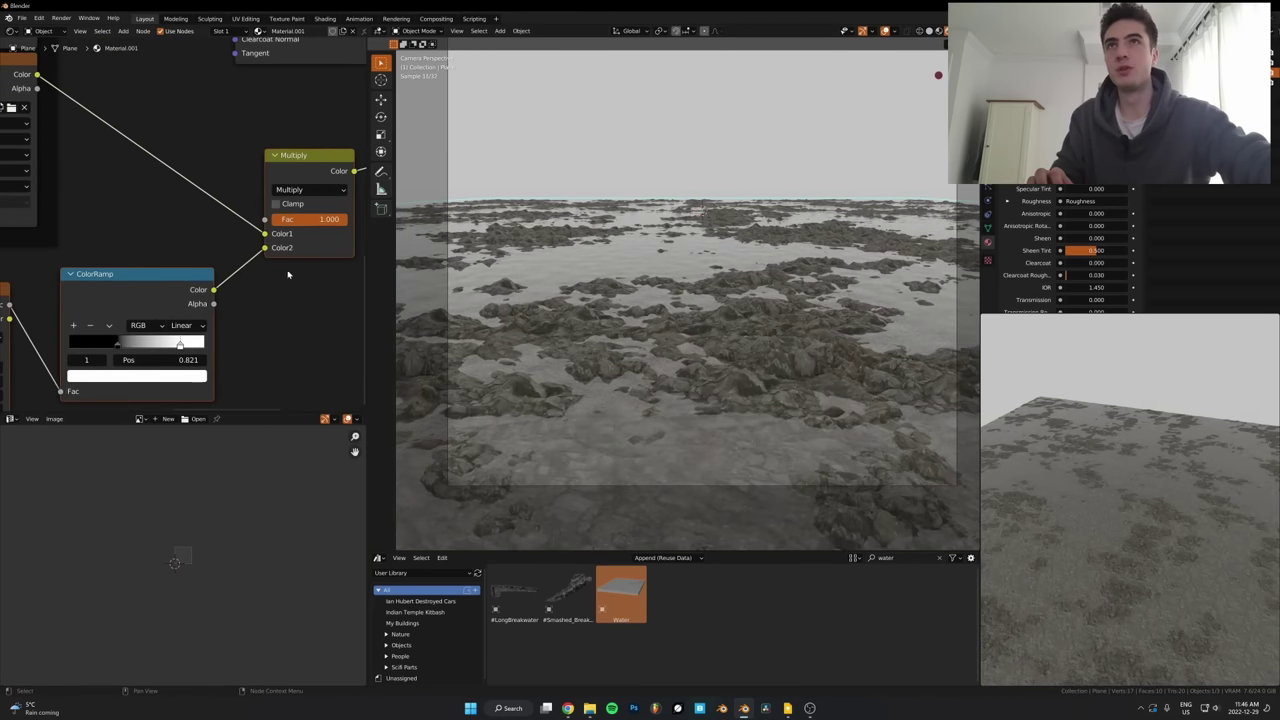
{"action": "middle_click_drag", "start_coordinate": [289, 274], "coordinate": [294, 257]}
{"action": "middle_click_drag", "start_coordinate": [12, 348], "coordinate": [220, 269]}
{"action": "mouse_move", "coordinate": [193, 270]}
{"action": "left_mouse_down"}
{"action": "mouse_move", "coordinate": [148, 270]}
{"action": "mouse_move", "coordinate": [213, 270]}
{"action": "mouse_move", "coordinate": [198, 270]}
{"action": "left_mouse_up"}
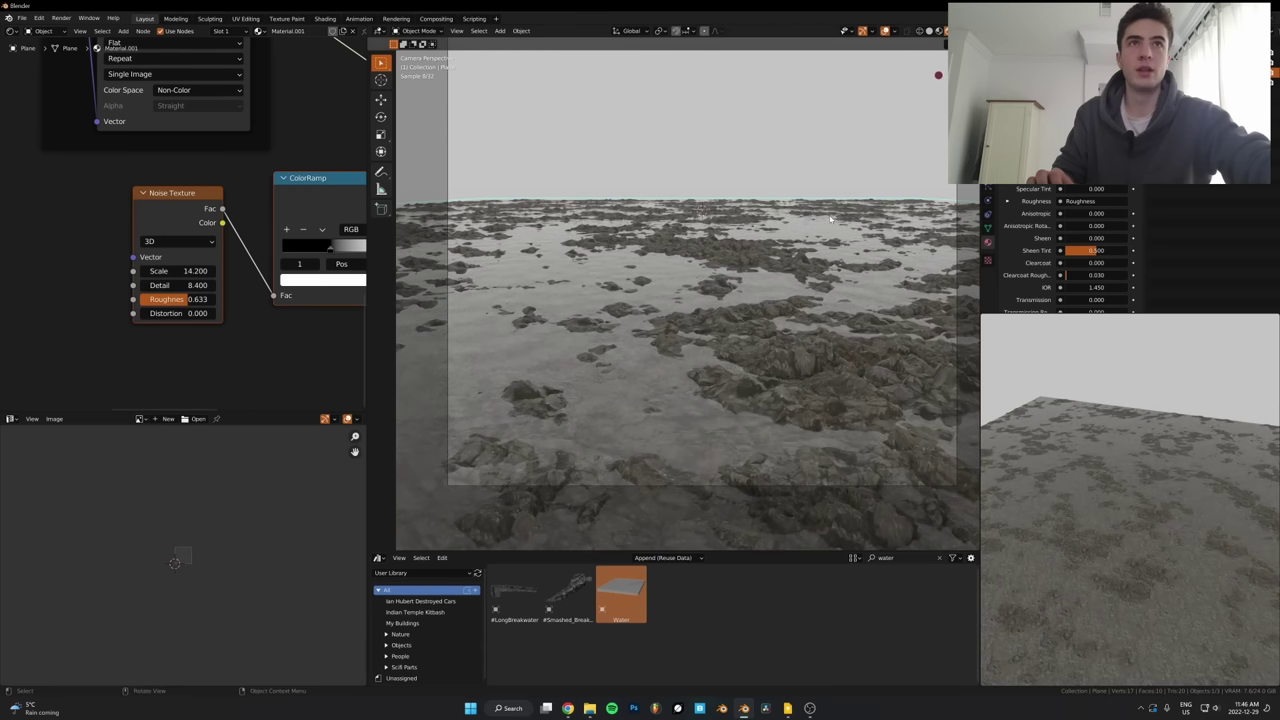
Set the Displacement node's scale to 0.15 in the rocky plane's material
{"action": "scroll", "coordinate": [250, 220], "scroll_direction": "down", "scroll_amount": 4}
{"action": "middle_click_drag", "start_coordinate": [345, 199], "coordinate": [80, 290]}
{"action": "middle_click_drag", "start_coordinate": [237, 163], "coordinate": [174, 226]}
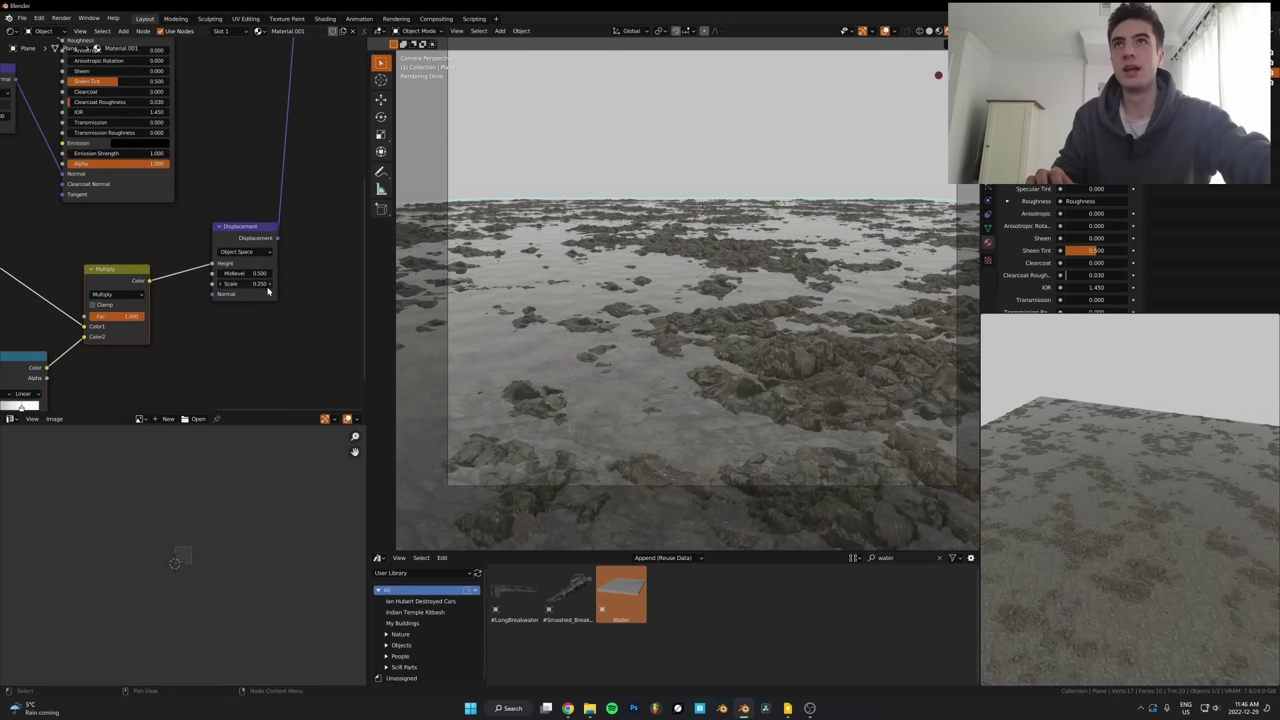
{"action": "left_click", "coordinate": [254, 291]}
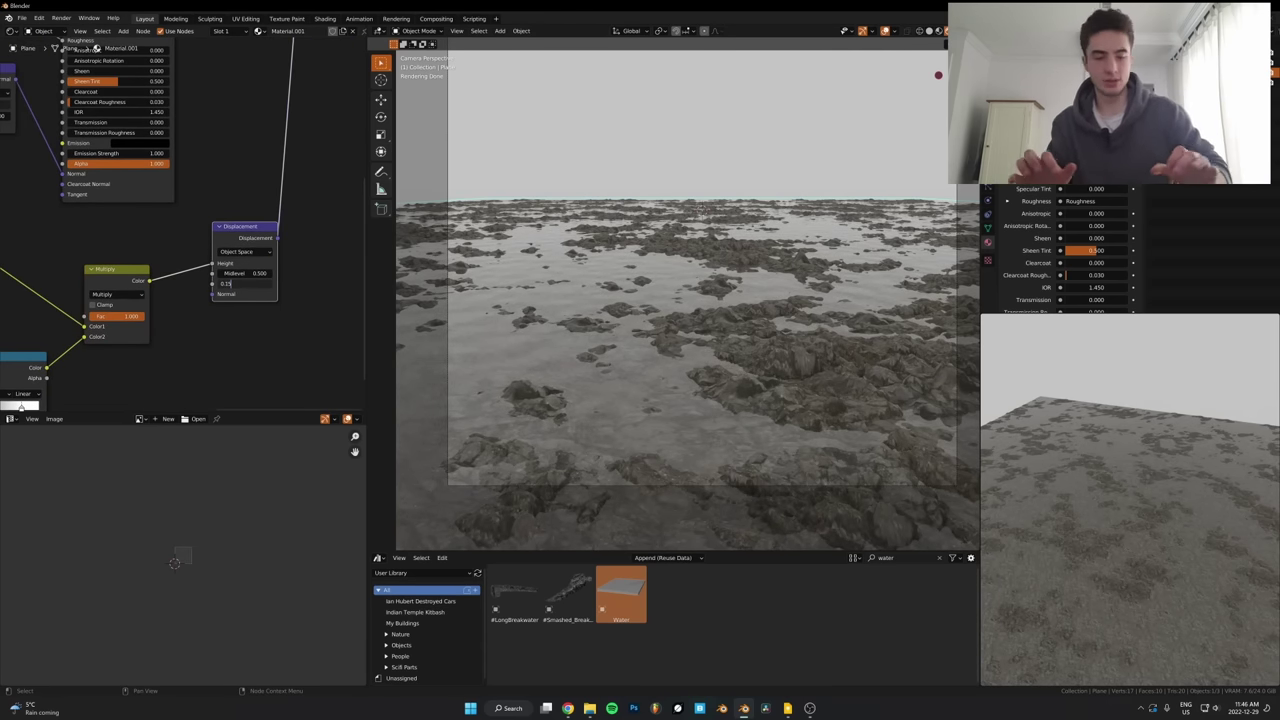
{"action": "key", "text": "Return"}
Lower the rocky plane slightly along Z to rebalance the rocks against the water level
{"action": "key", "text": "g"}
{"action": "key", "text": "z"}
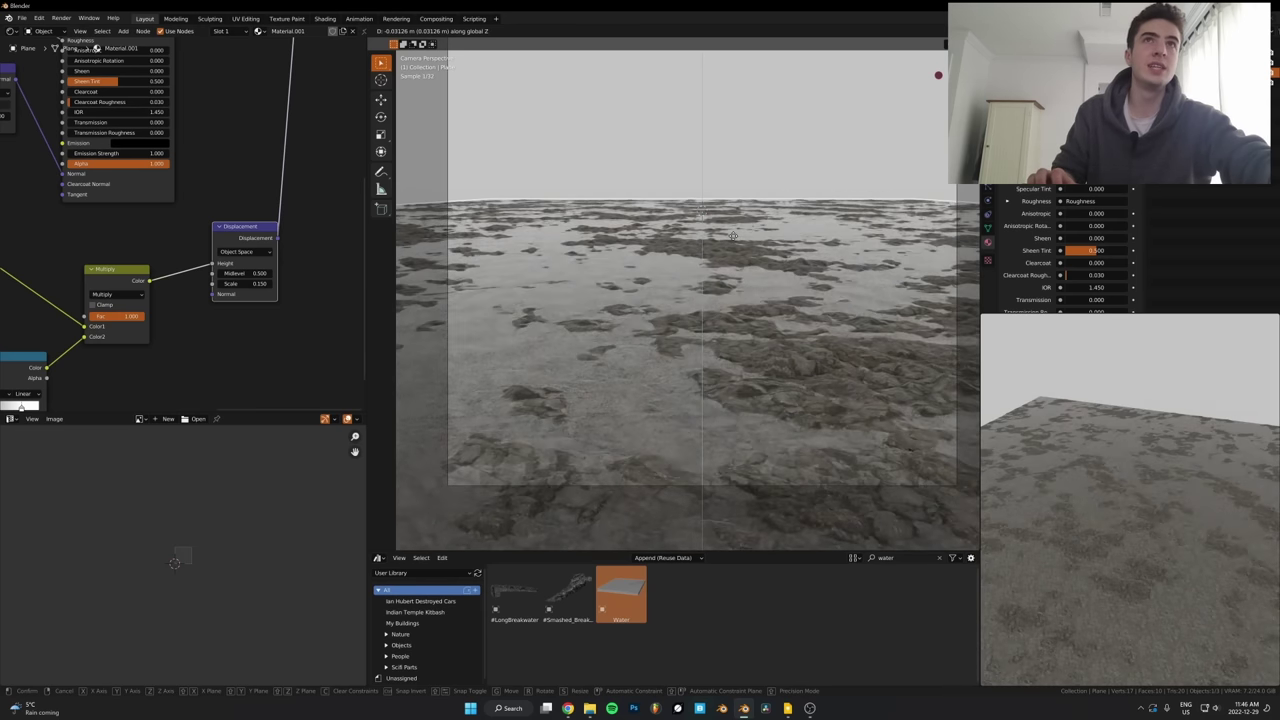
{"action": "left_click", "coordinate": [645, 323]}
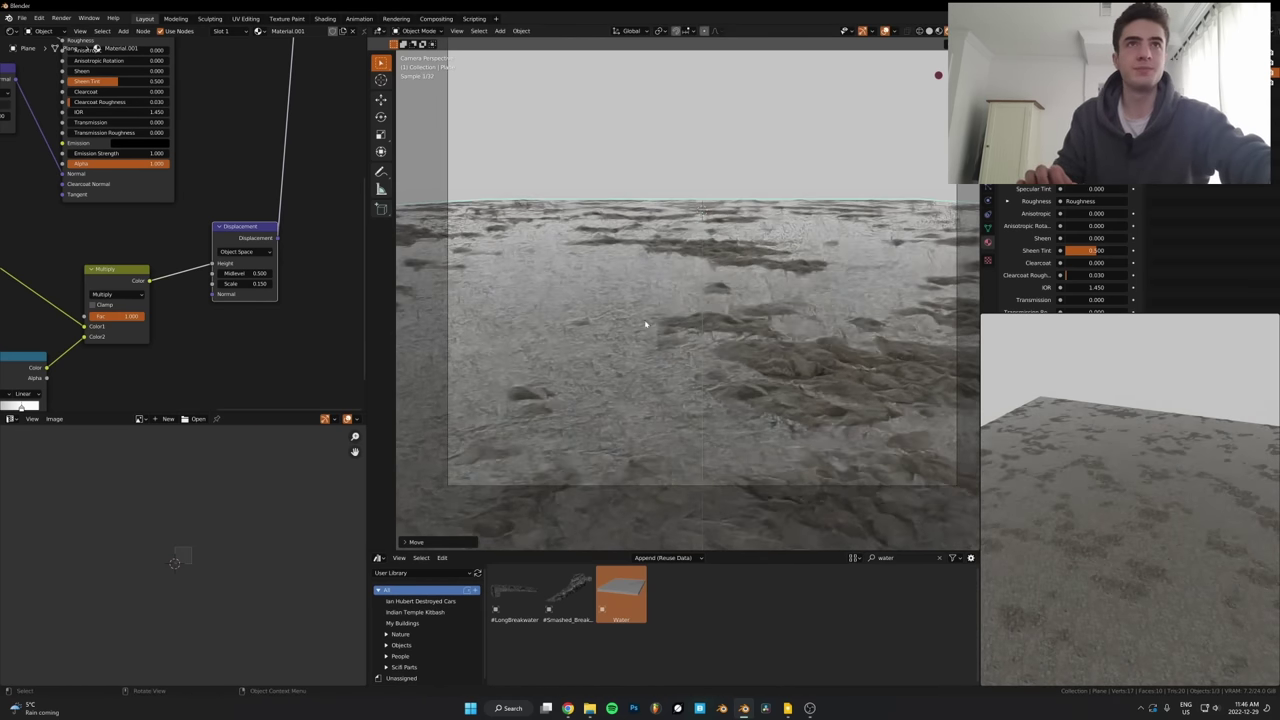
{"action": "scroll", "coordinate": [528, 252], "scroll_direction": "down", "scroll_amount": 3}
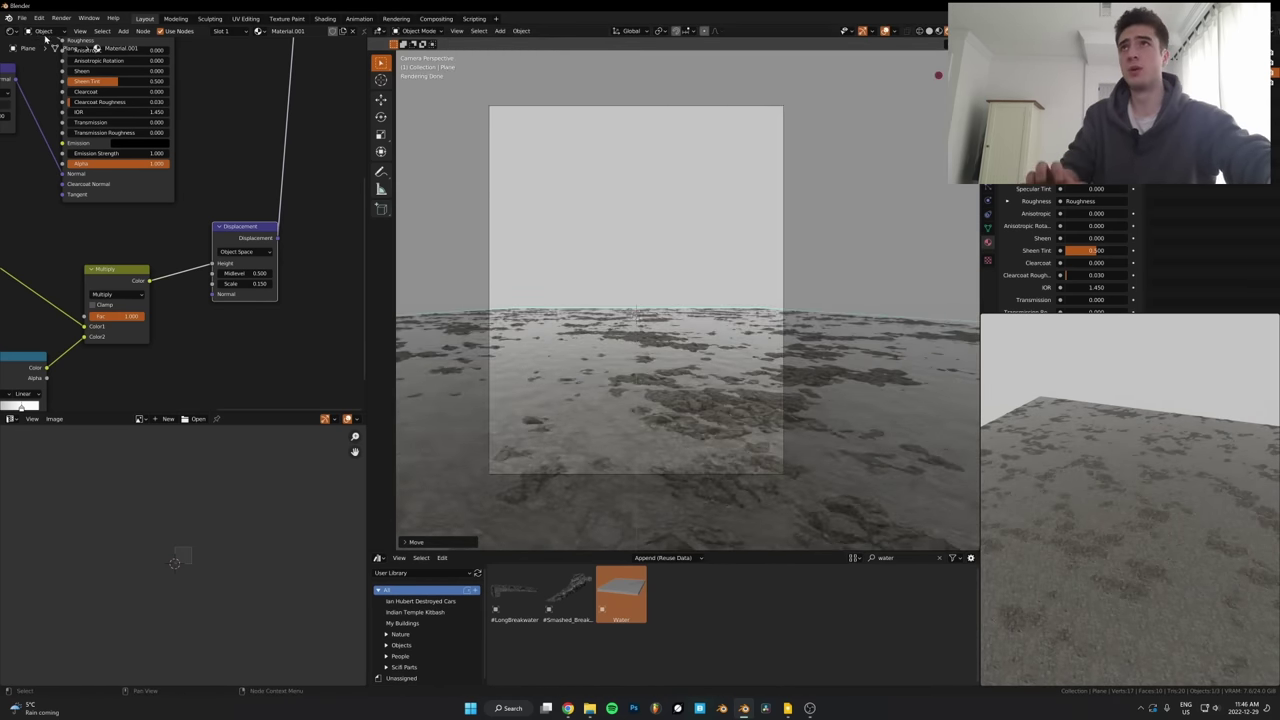
Switch the shader editor to the World nodes and delete the Background node
{"action": "left_click", "coordinate": [45, 33]}
{"action": "left_click", "coordinate": [45, 54]}
{"action": "scroll", "coordinate": [189, 219], "scroll_direction": "down", "scroll_amount": 4}
{"action": "middle_click_drag", "start_coordinate": [197, 163], "coordinate": [190, 235]}
{"action": "scroll", "coordinate": [181, 228], "scroll_direction": "up", "scroll_amount": 3}
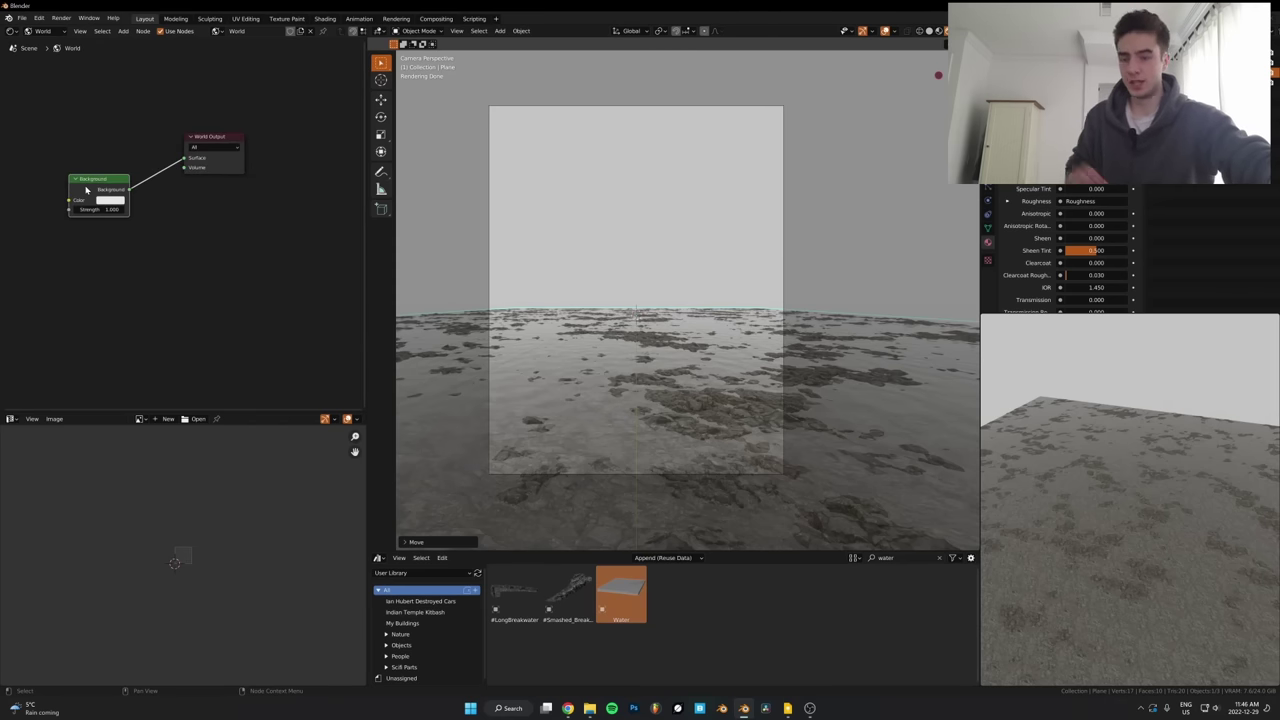
{"action": "key", "text": "x"}
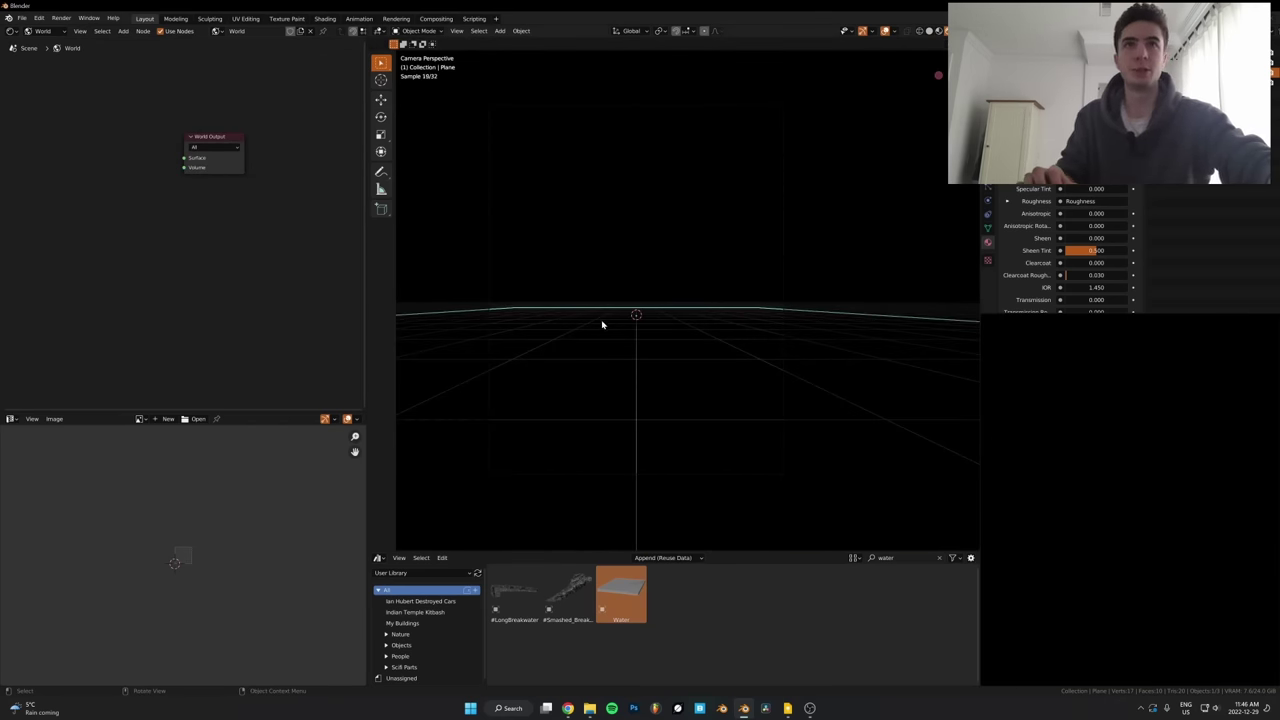
Add a new plane, rotate it 90° about X and raise it along Z above the water
{"action": "middle_click_drag", "start_coordinate": [602, 324], "coordinate": [595, 335]}
{"action": "key", "text": "shift+a"}
{"action": "left_click", "coordinate": [660, 345]}
{"action": "type", "text": "rx90"}
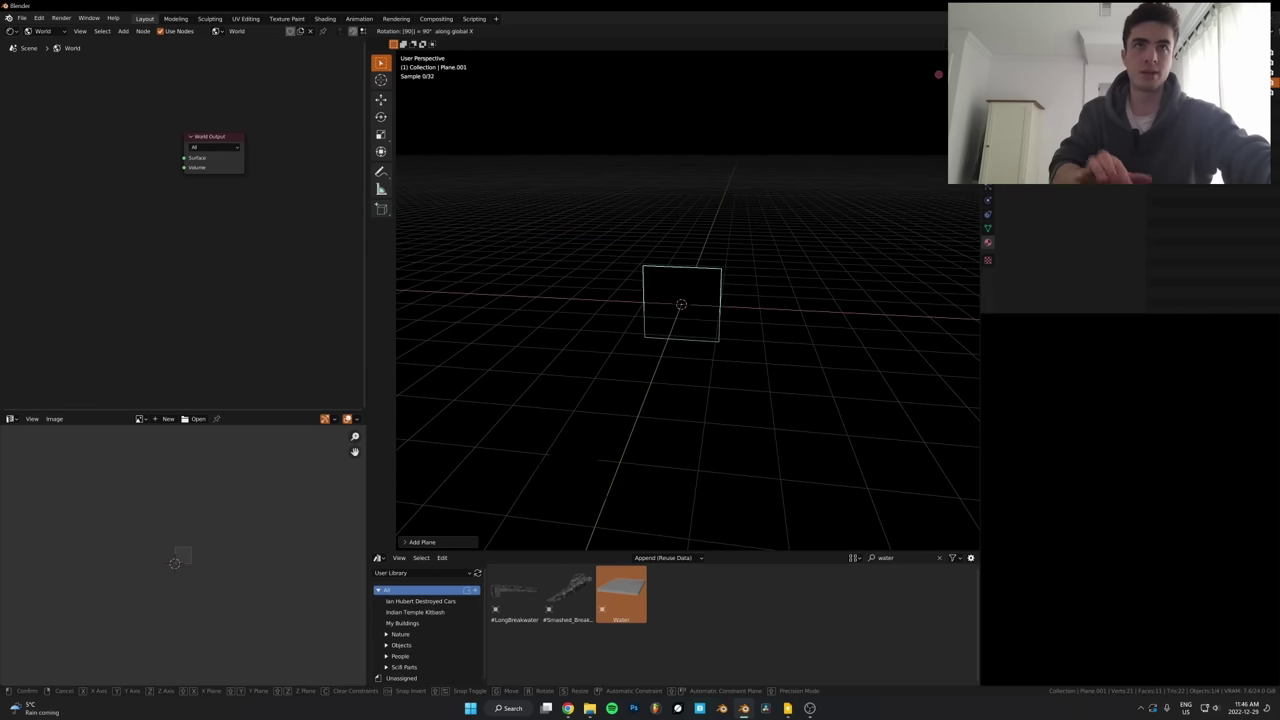
{"action": "key", "text": "Return"}
{"action": "key", "text": "g"}
{"action": "key", "text": "z"}
{"action": "left_click", "coordinate": [640, 314]}
Create a new material for the upright plane and set its emission color to white
{"action": "left_click", "coordinate": [42, 31]}
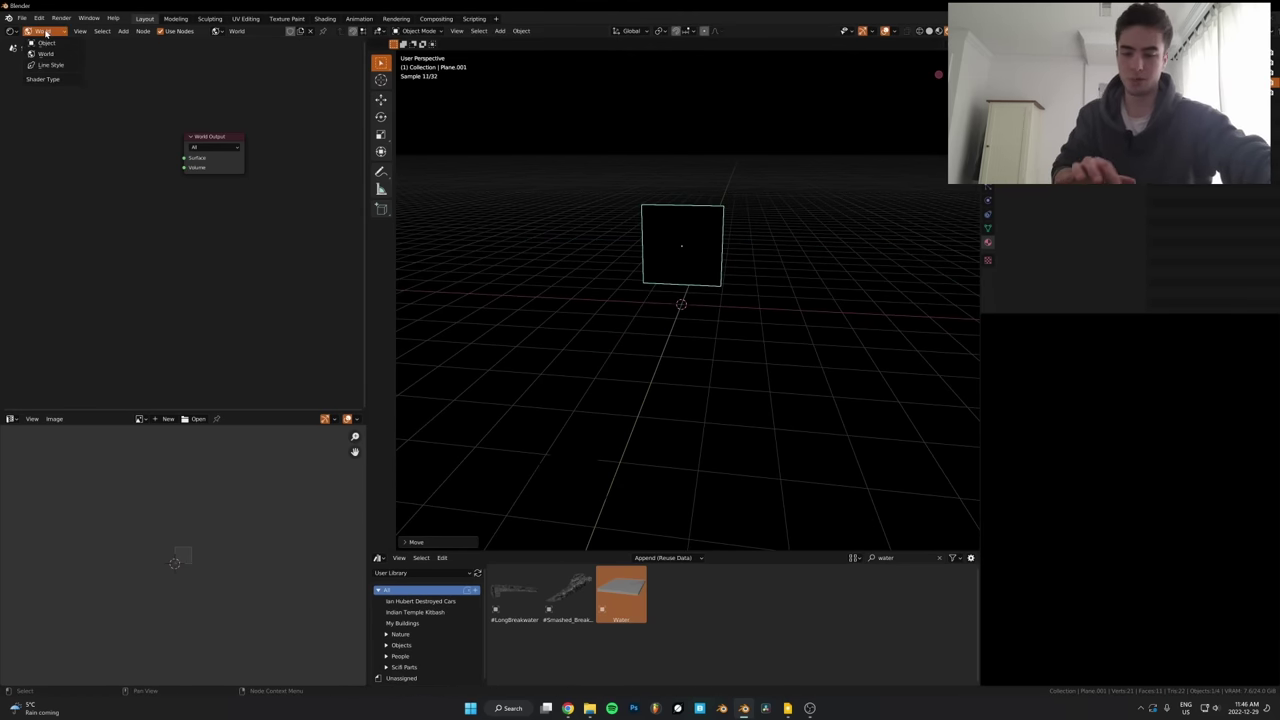
{"action": "left_click", "coordinate": [42, 32]}
{"action": "left_click", "coordinate": [252, 31]}
{"action": "scroll", "coordinate": [287, 89], "scroll_direction": "up", "scroll_amount": 3}
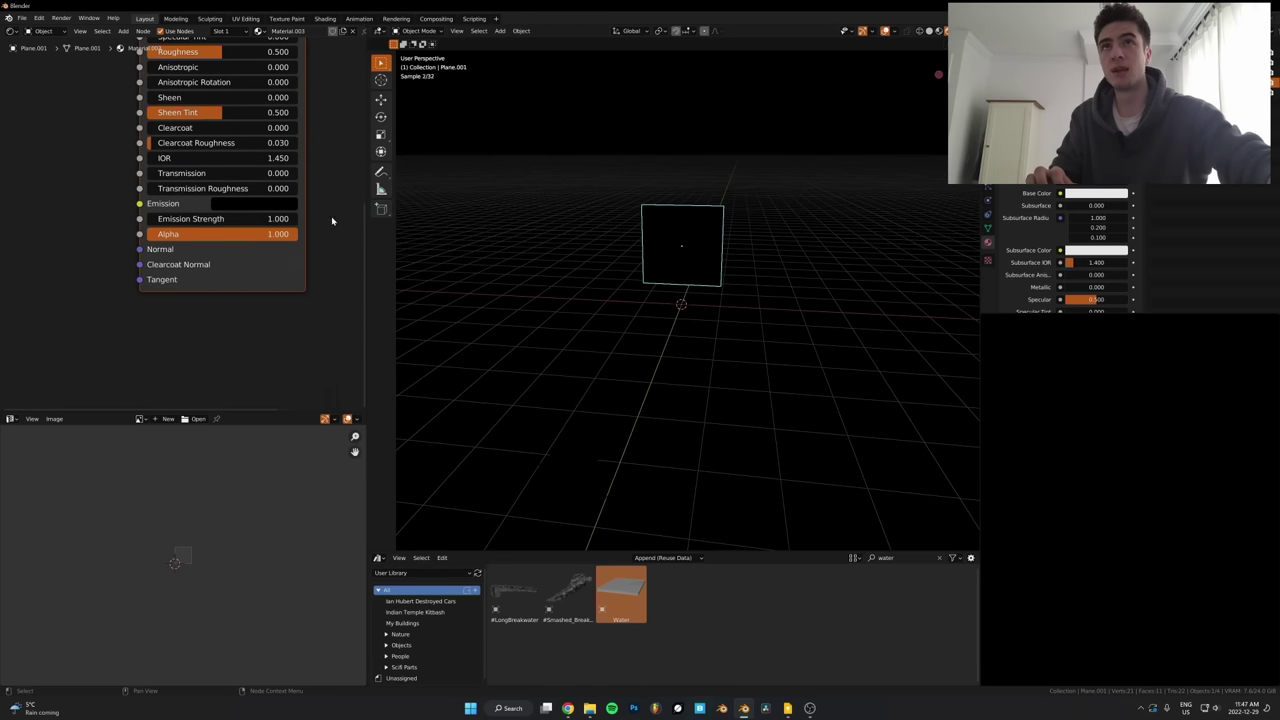
{"action": "left_click", "coordinate": [271, 205]}
{"action": "left_click_drag", "start_coordinate": [329, 254], "coordinate": [329, 214]}
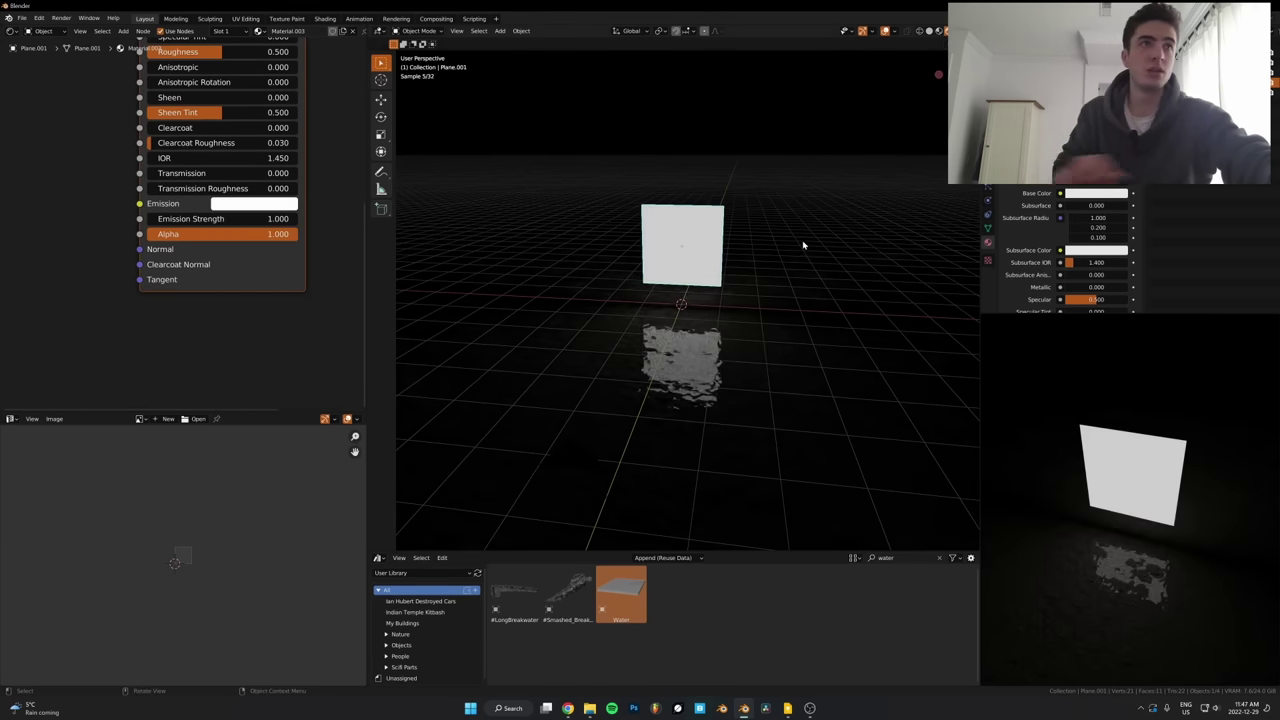
Resize the upright emissive plane in the camera view and move it along Z above the water
{"action": "key", "text": "KP_0"}
{"action": "key", "text": "s"}
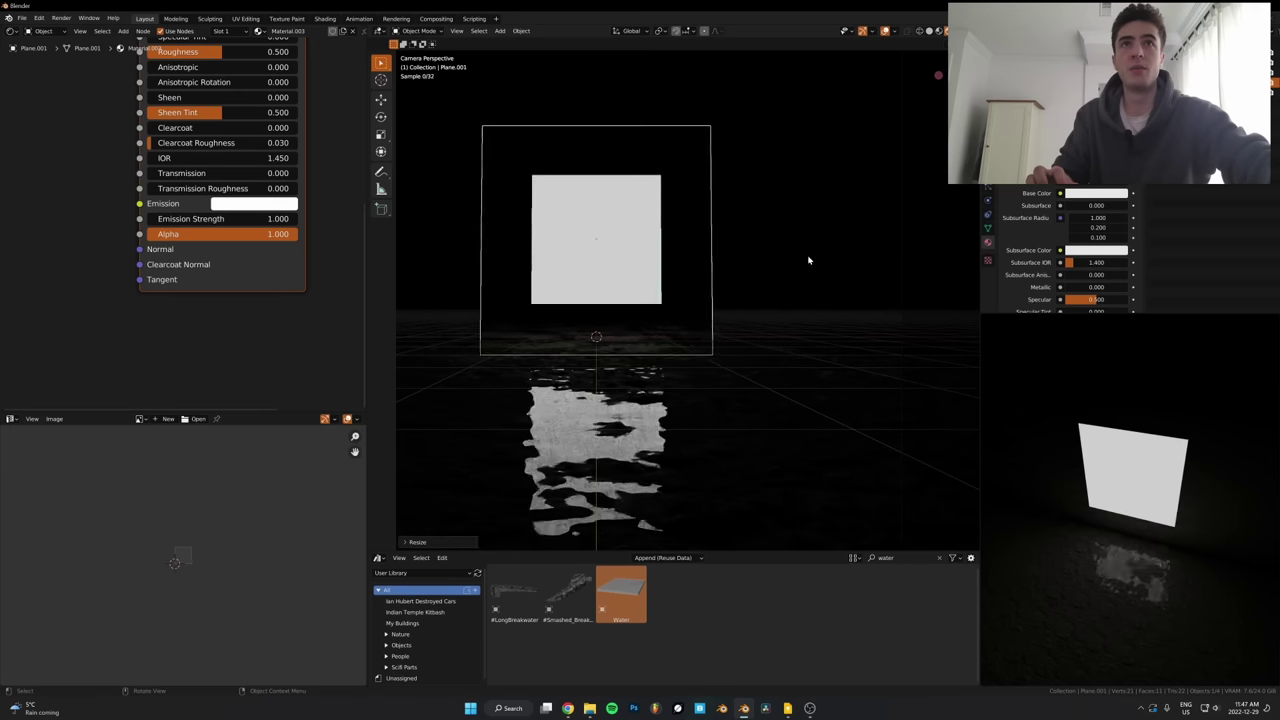
{"action": "left_click", "coordinate": [666, 305]}
{"action": "key", "text": "g"}
{"action": "key", "text": "z"}
{"action": "left_click", "coordinate": [711, 265]}
Raise the emissive plane's emission strength to 23.1 and switch the secondary viewport to solid shading
{"action": "left_click_drag", "start_coordinate": [229, 220], "coordinate": [315, 220]}
{"action": "key", "text": "z"}
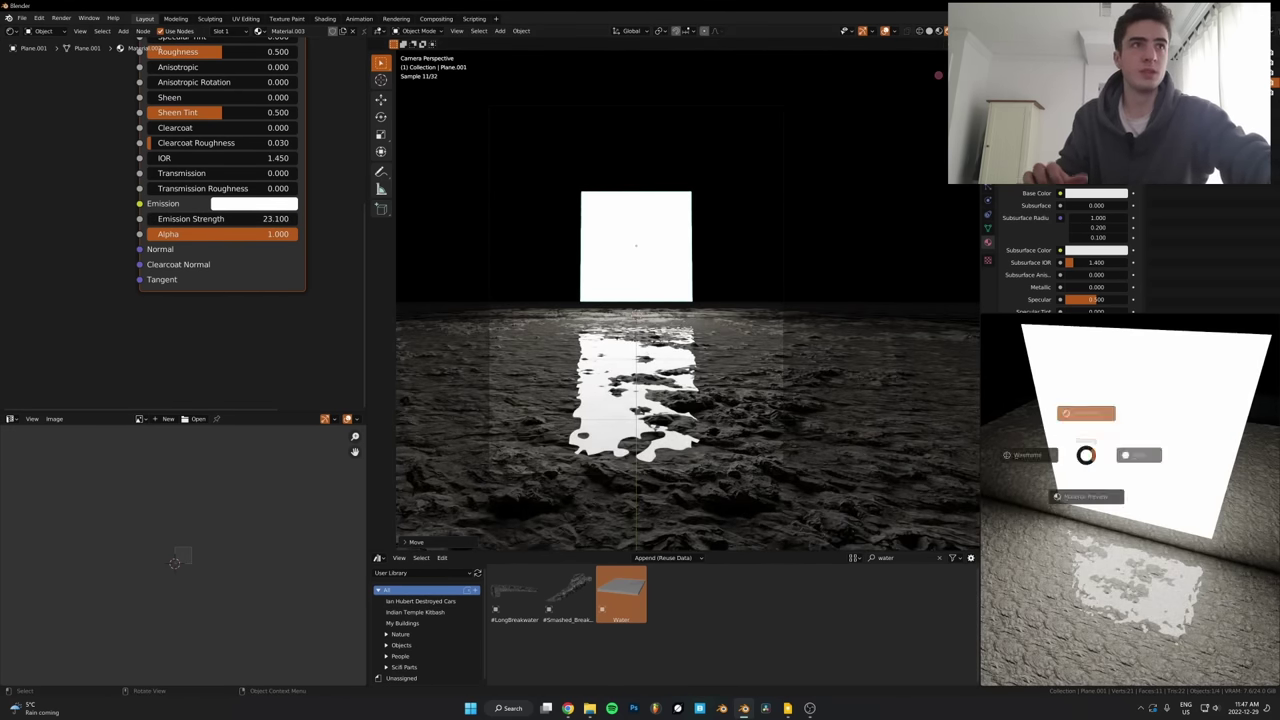
{"action": "left_click", "coordinate": [1138, 456]}
{"action": "scroll", "coordinate": [680, 361], "scroll_direction": "up", "scroll_amount": 5}
{"action": "scroll", "coordinate": [740, 317], "scroll_direction": "down", "scroll_amount": 3}
{"action": "middle_click_drag", "start_coordinate": [740, 317], "coordinate": [783, 298], "text": "shift"}
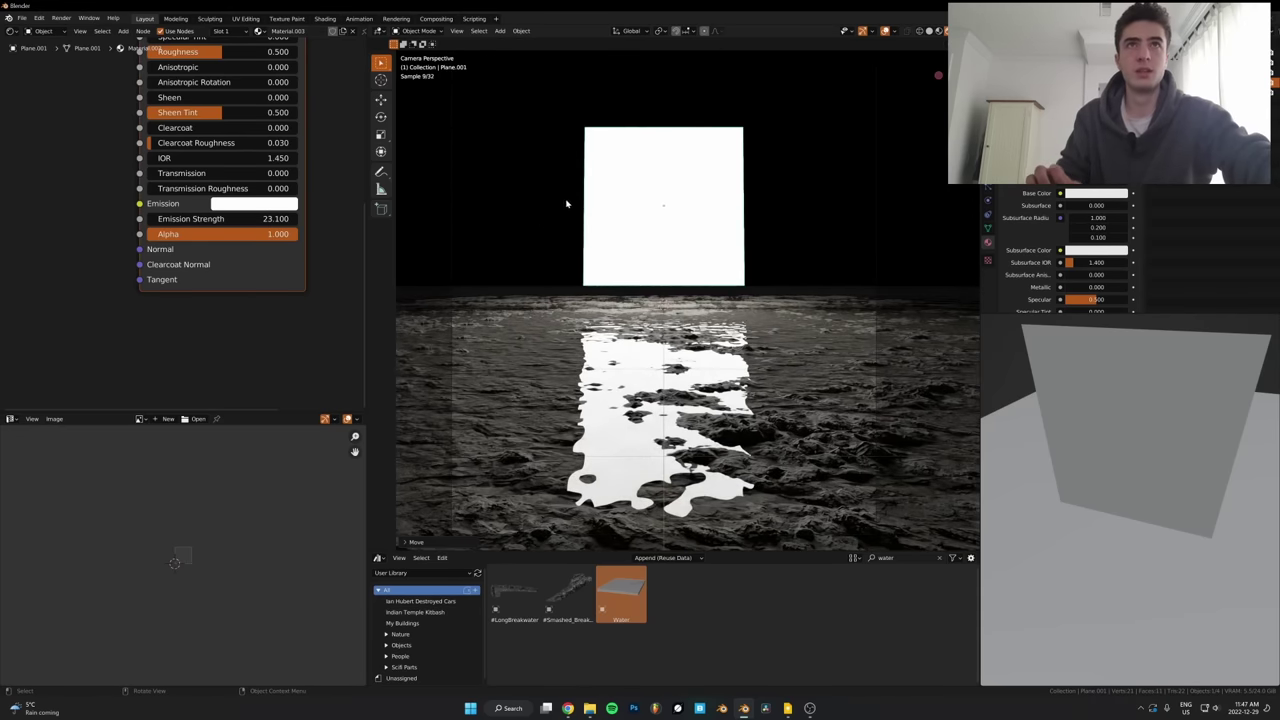
Narrow the emissive plane along X into a tall rectangle and scale it down slightly overall
{"action": "key", "text": "s"}
{"action": "key", "text": "x"}
{"action": "left_click", "coordinate": [696, 256]}
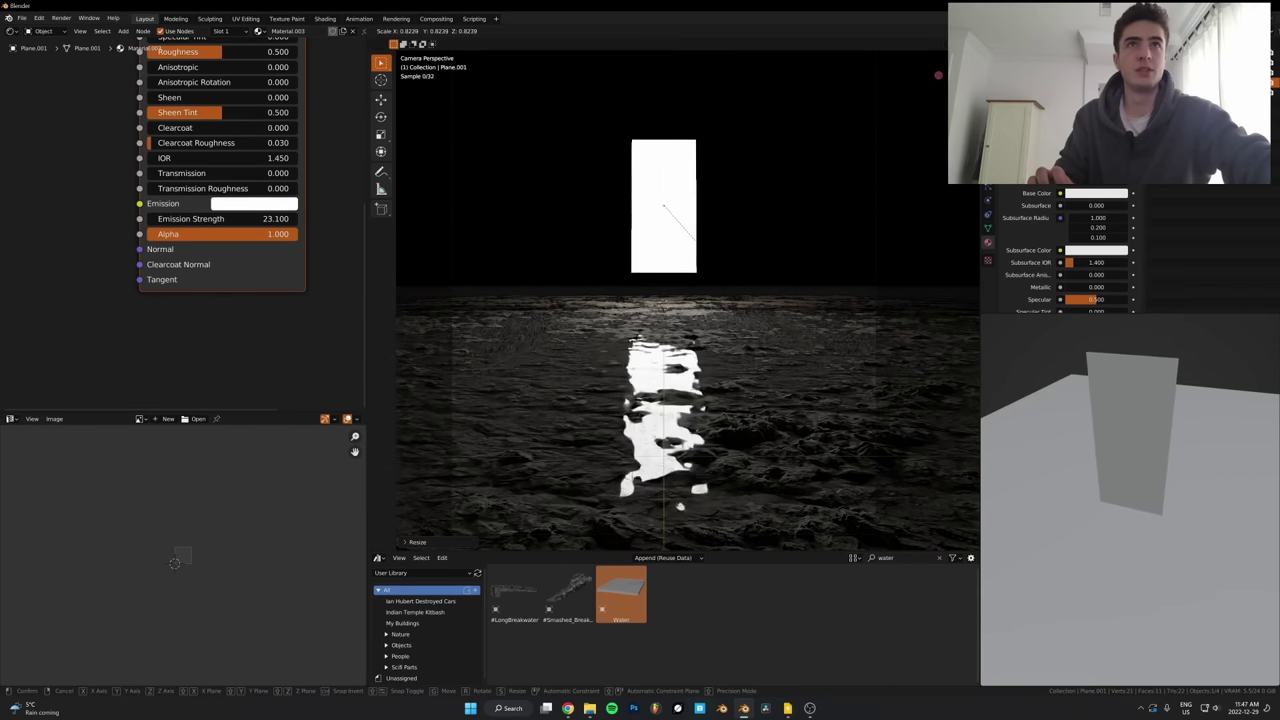
{"action": "left_click", "coordinate": [780, 318]}
Raise the Principled Volume density in the water's material to 7.43
{"action": "scroll", "coordinate": [138, 218], "scroll_direction": "down", "scroll_amount": 1}
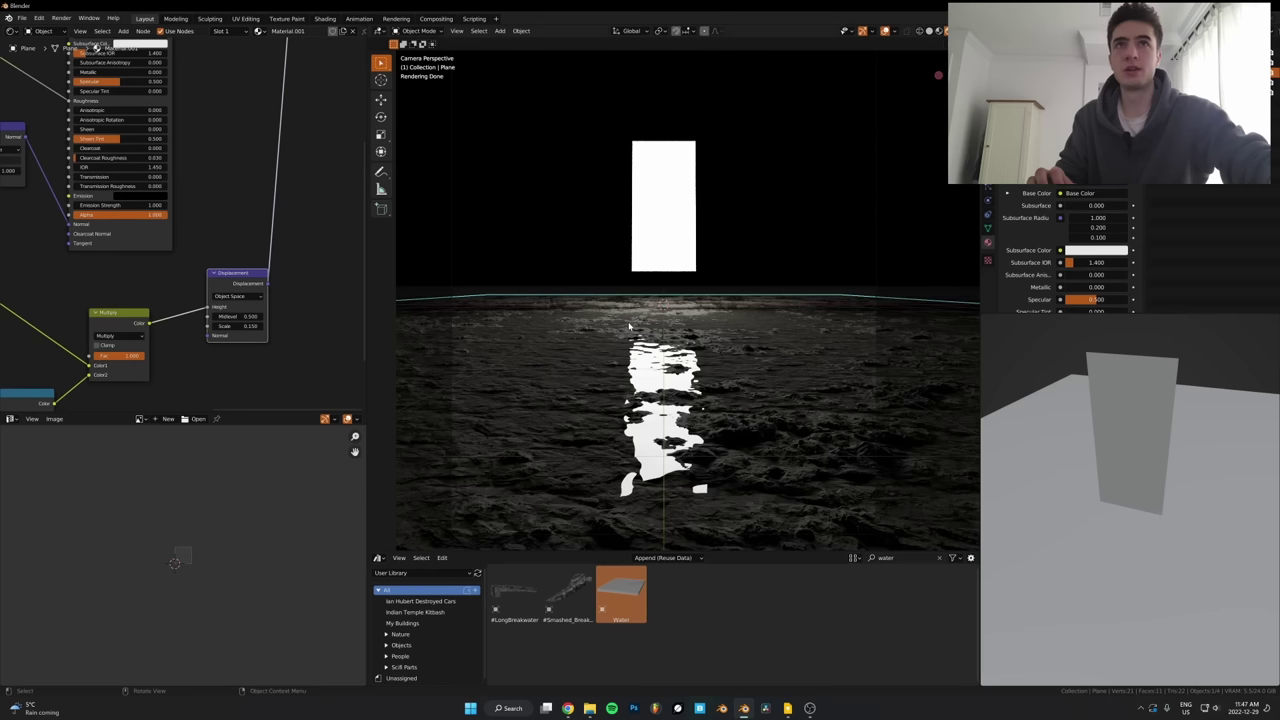
{"action": "left_click", "coordinate": [560, 370]}
{"action": "middle_click_drag", "start_coordinate": [246, 171], "coordinate": [75, 300]}
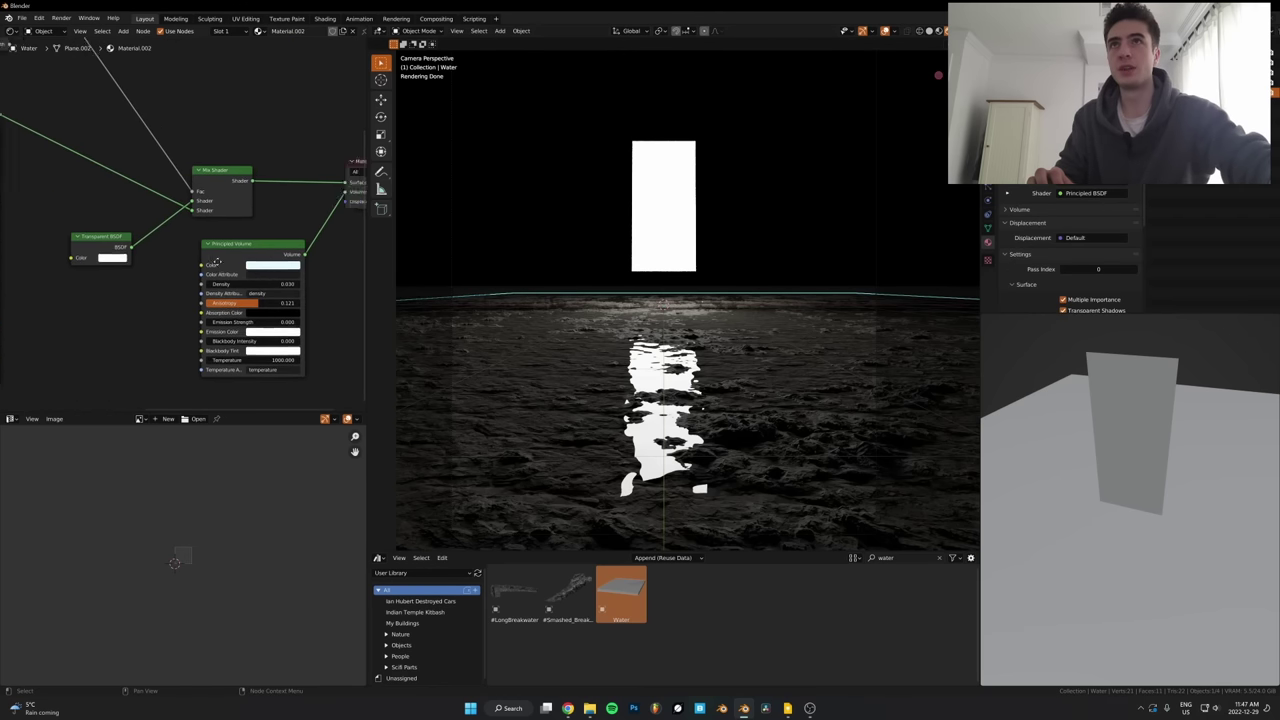
{"action": "middle_click_drag", "start_coordinate": [293, 283], "coordinate": [208, 254]}
{"action": "left_click_drag", "start_coordinate": [190, 257], "coordinate": [262, 257]}
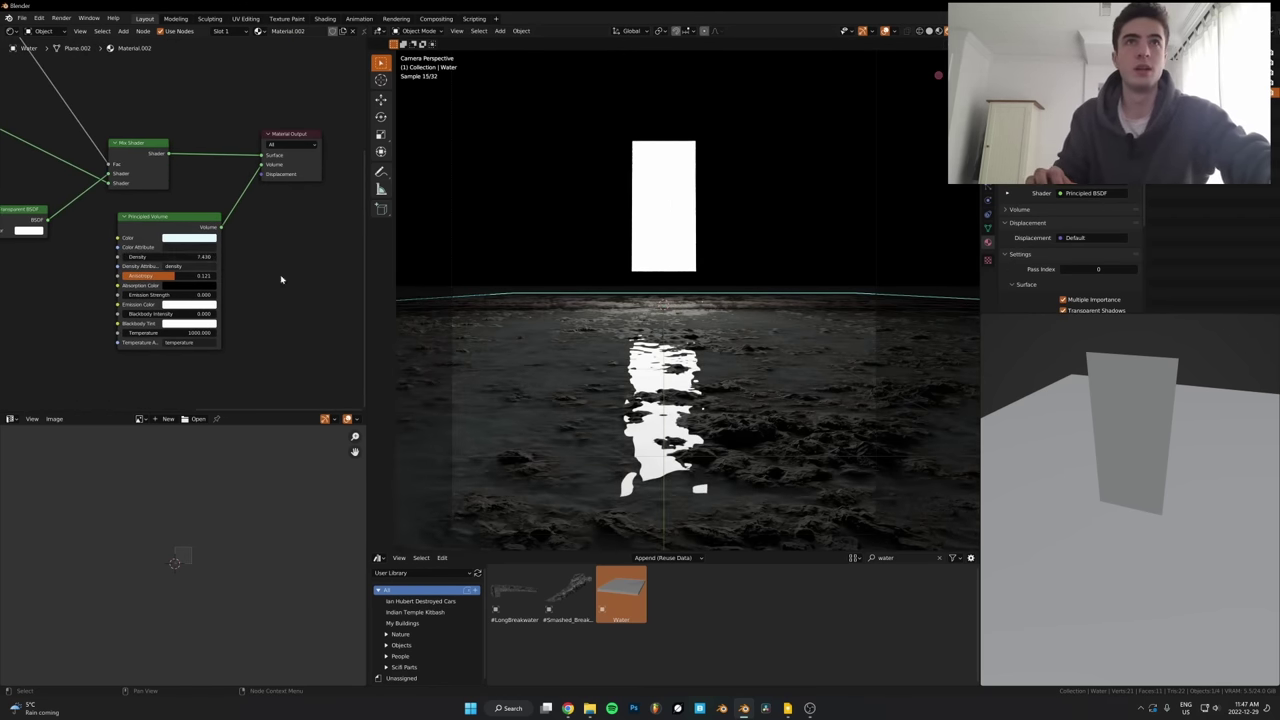
Insert a ColorRamp between the Roughness texture and the Principled BSDF's Roughness input in the rocky plane's material
{"action": "scroll", "coordinate": [690, 325], "scroll_direction": "up", "scroll_amount": 2}
{"action": "middle_click_drag", "start_coordinate": [652, 341], "coordinate": [660, 295], "text": "shift"}
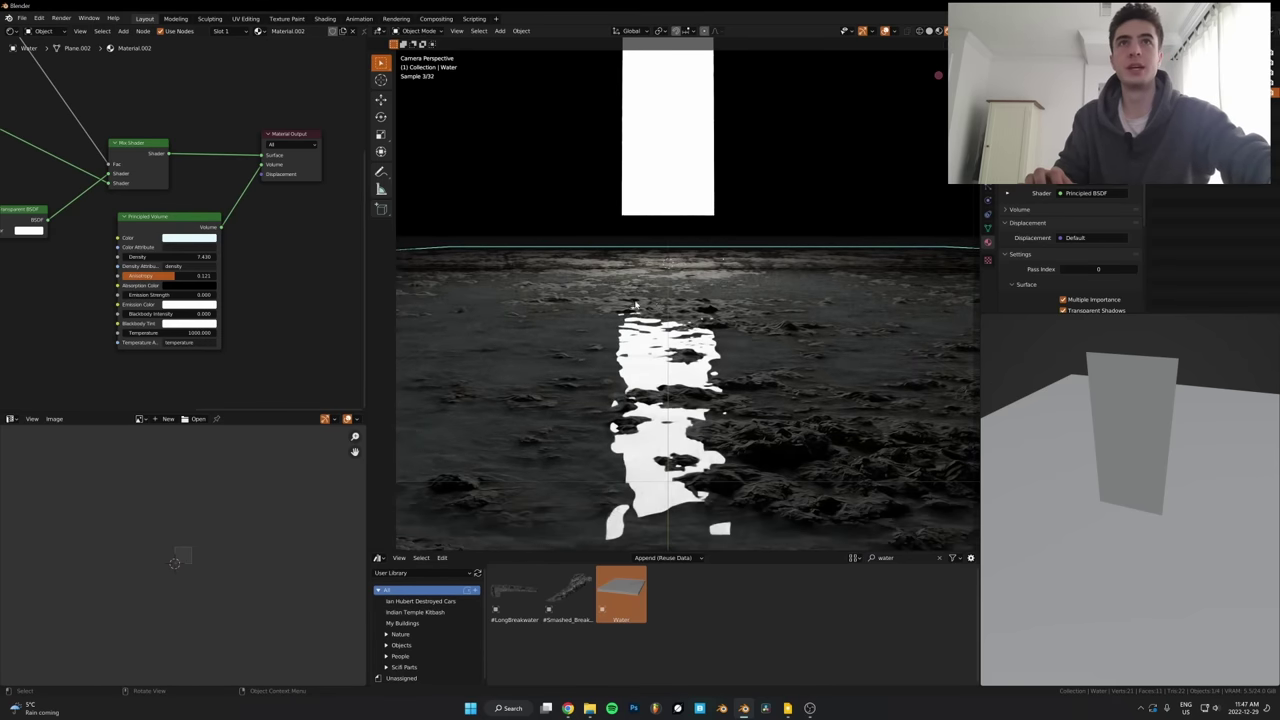
{"action": "left_click", "coordinate": [611, 299]}
{"action": "middle_click_drag", "start_coordinate": [23, 232], "coordinate": [257, 249]}
{"action": "middle_click_drag", "start_coordinate": [34, 262], "coordinate": [160, 229]}
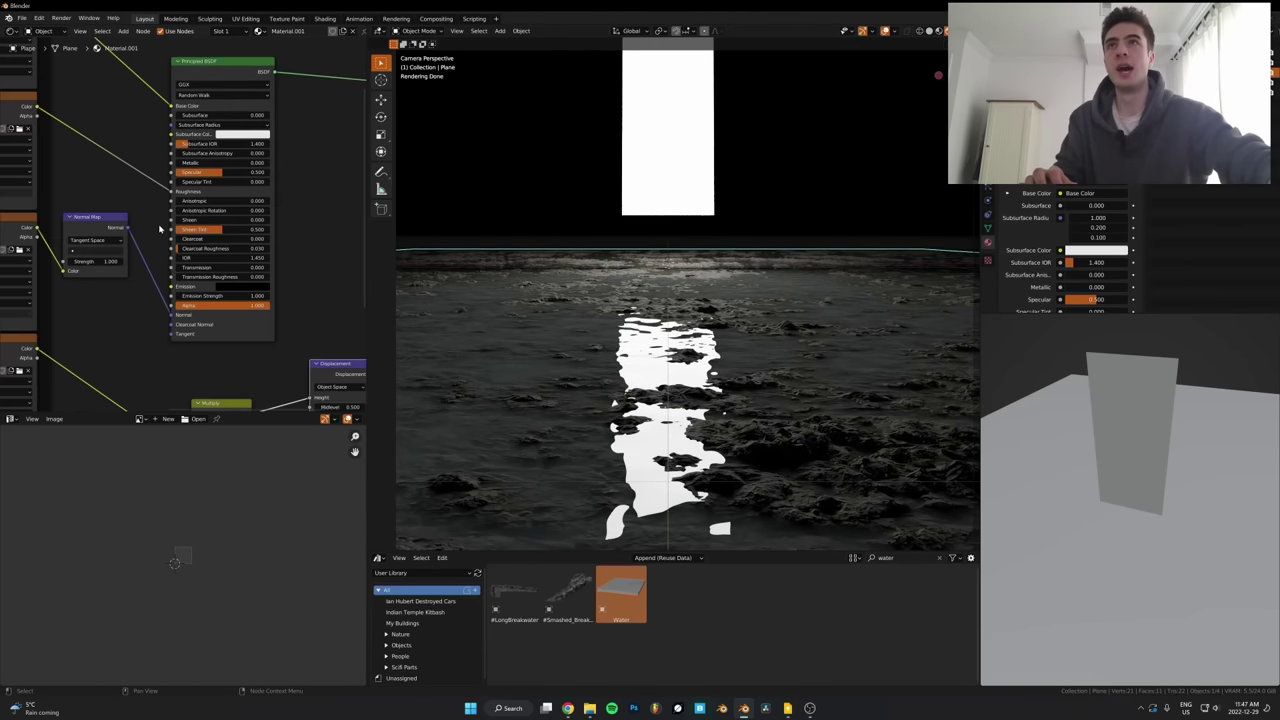
{"action": "scroll", "coordinate": [150, 215], "scroll_direction": "up", "scroll_amount": 2}
{"action": "middle_click_drag", "start_coordinate": [132, 184], "coordinate": [195, 200]}
{"action": "key", "text": "shift+a"}
{"action": "left_click", "coordinate": [197, 199]}
{"action": "type", "text": "col"}
{"action": "key", "text": "Return"}
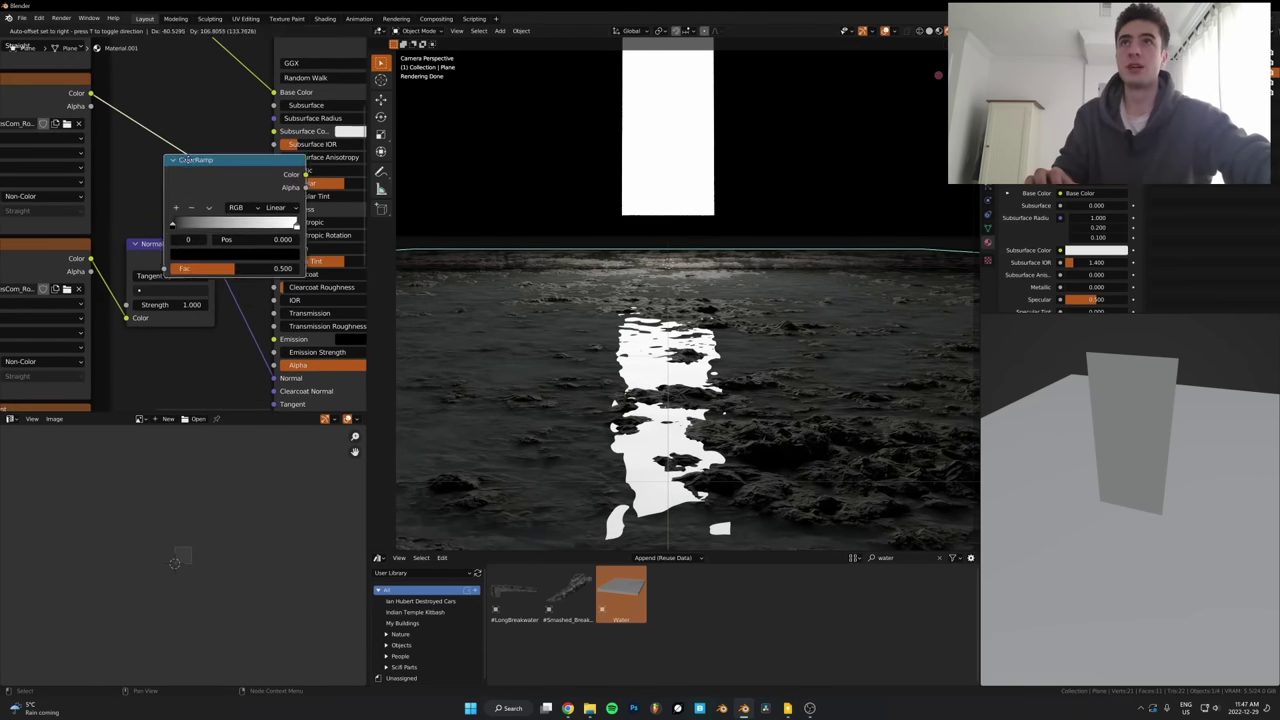
{"action": "left_click", "coordinate": [143, 130]}
{"action": "scroll", "coordinate": [235, 177], "scroll_direction": "up", "scroll_amount": 4}
{"action": "left_click_drag", "start_coordinate": [169, 173], "coordinate": [163, 135]}
{"action": "middle_click_drag", "start_coordinate": [253, 193], "coordinate": [187, 233]}
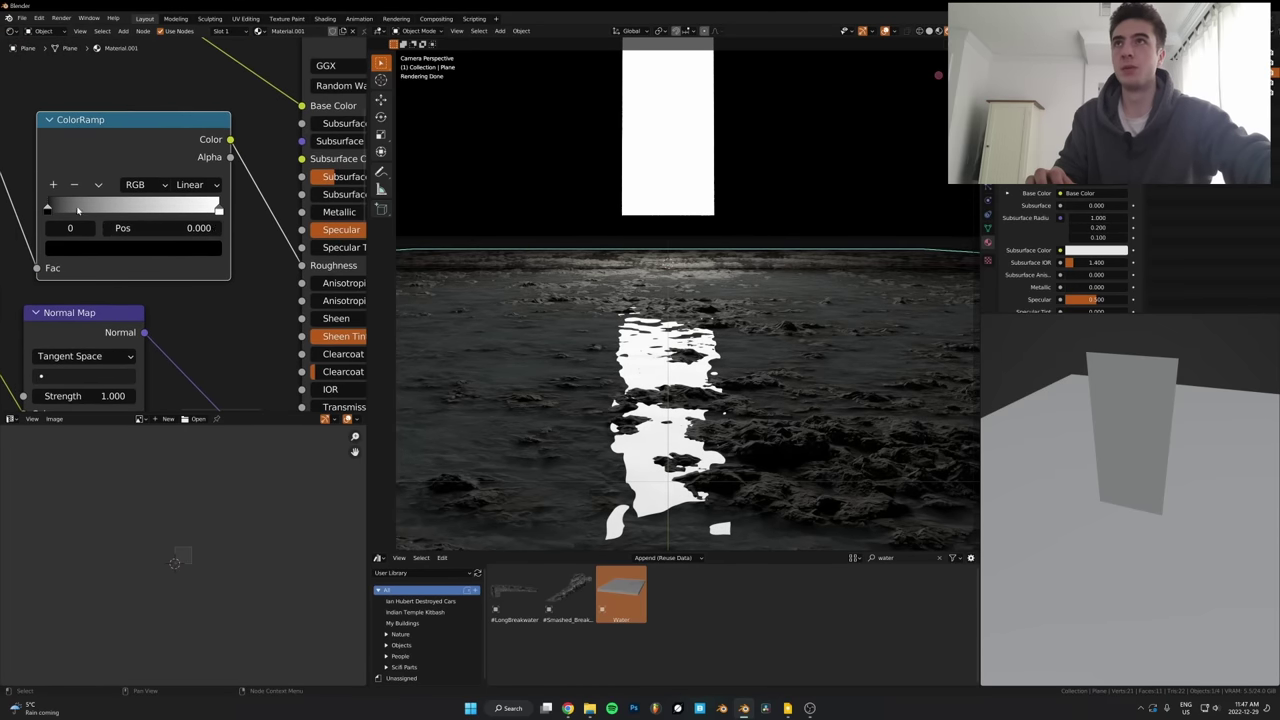
Move the roughness ramp's black stop close to the white one, set the white stop to 0.927, and lower Specular to 0.058
{"action": "scroll", "coordinate": [195, 233], "scroll_direction": "down", "scroll_amount": 3}
{"action": "scroll", "coordinate": [245, 256], "scroll_direction": "down", "scroll_amount": 3}
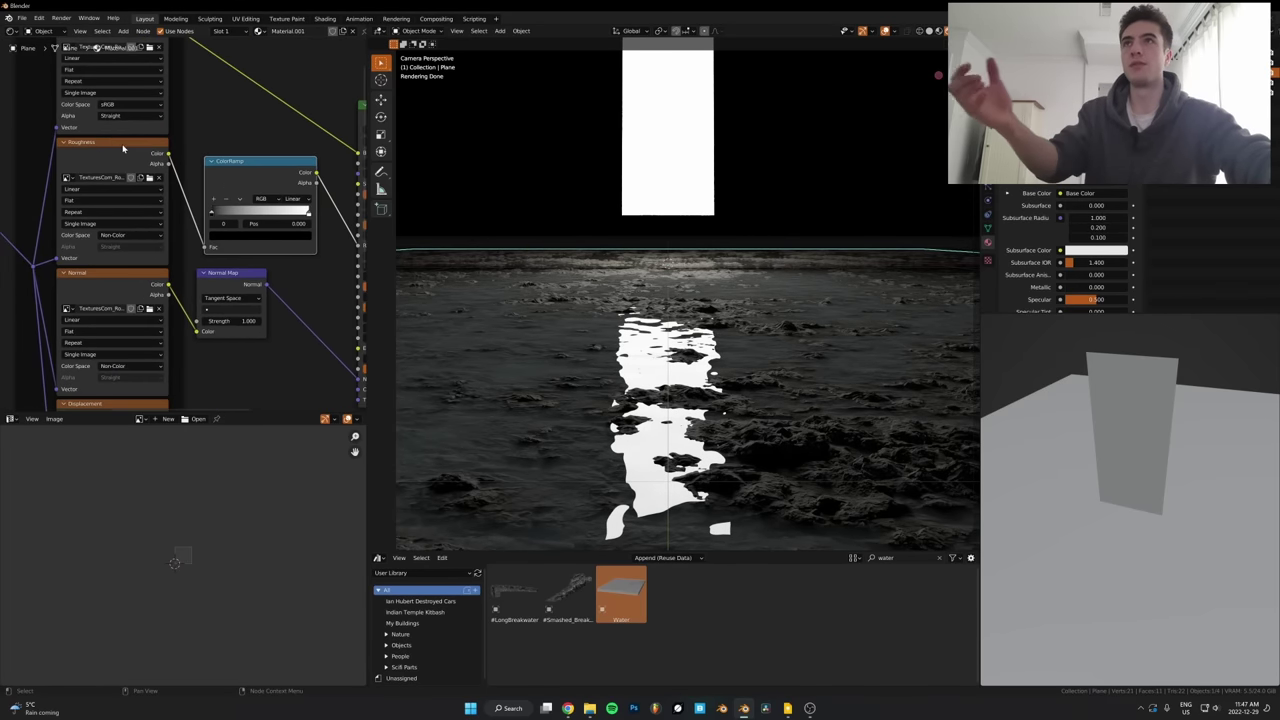
{"action": "scroll", "coordinate": [179, 290], "scroll_direction": "up", "scroll_amount": 1}
{"action": "scroll", "coordinate": [180, 289], "scroll_direction": "up", "scroll_amount": 3}
{"action": "left_click_drag", "start_coordinate": [126, 149], "coordinate": [154, 154]}
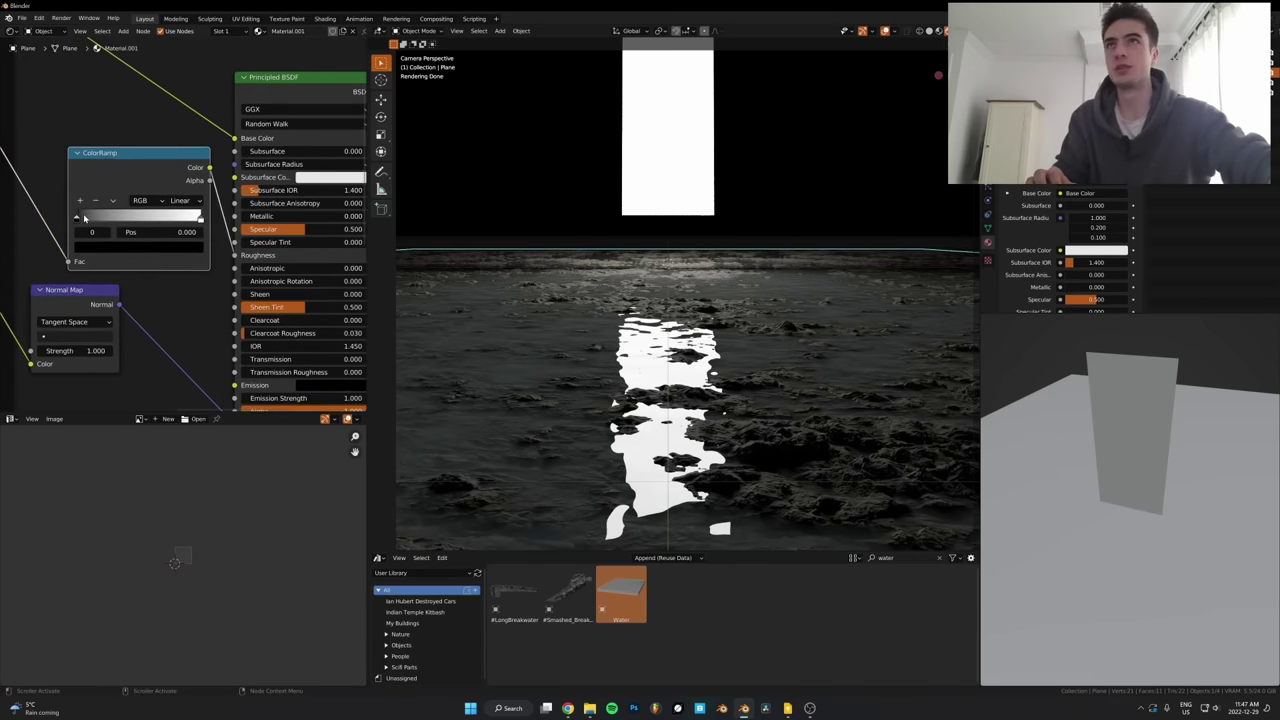
{"action": "left_click_drag", "start_coordinate": [78, 217], "coordinate": [131, 217]}
{"action": "left_click_drag", "start_coordinate": [184, 155], "coordinate": [152, 155]}
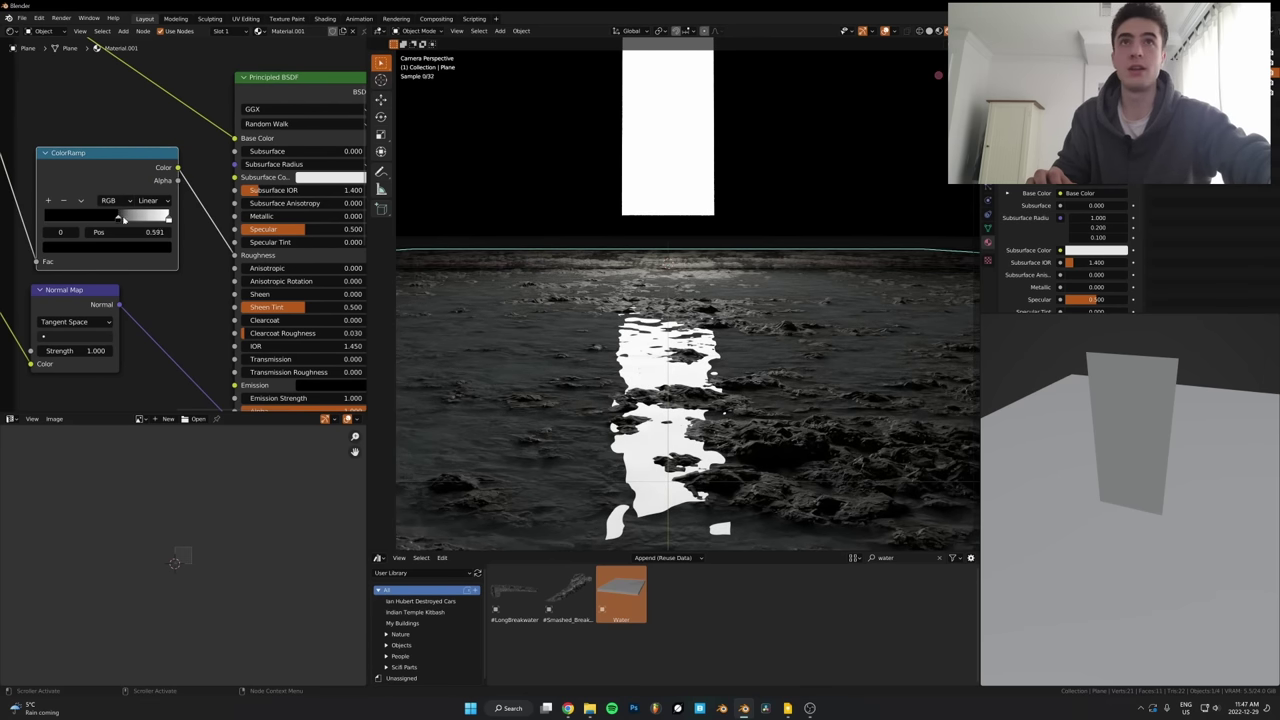
{"action": "left_click_drag", "start_coordinate": [122, 219], "coordinate": [141, 218]}
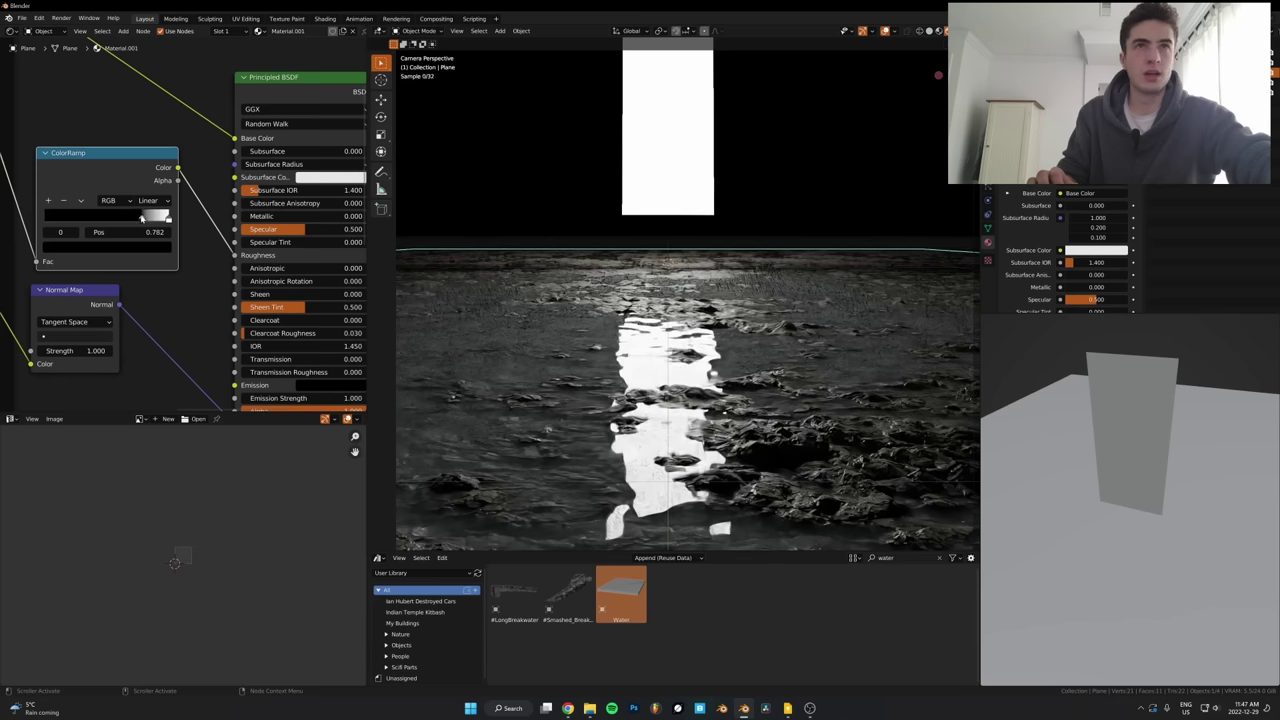
{"action": "left_click", "coordinate": [164, 217]}
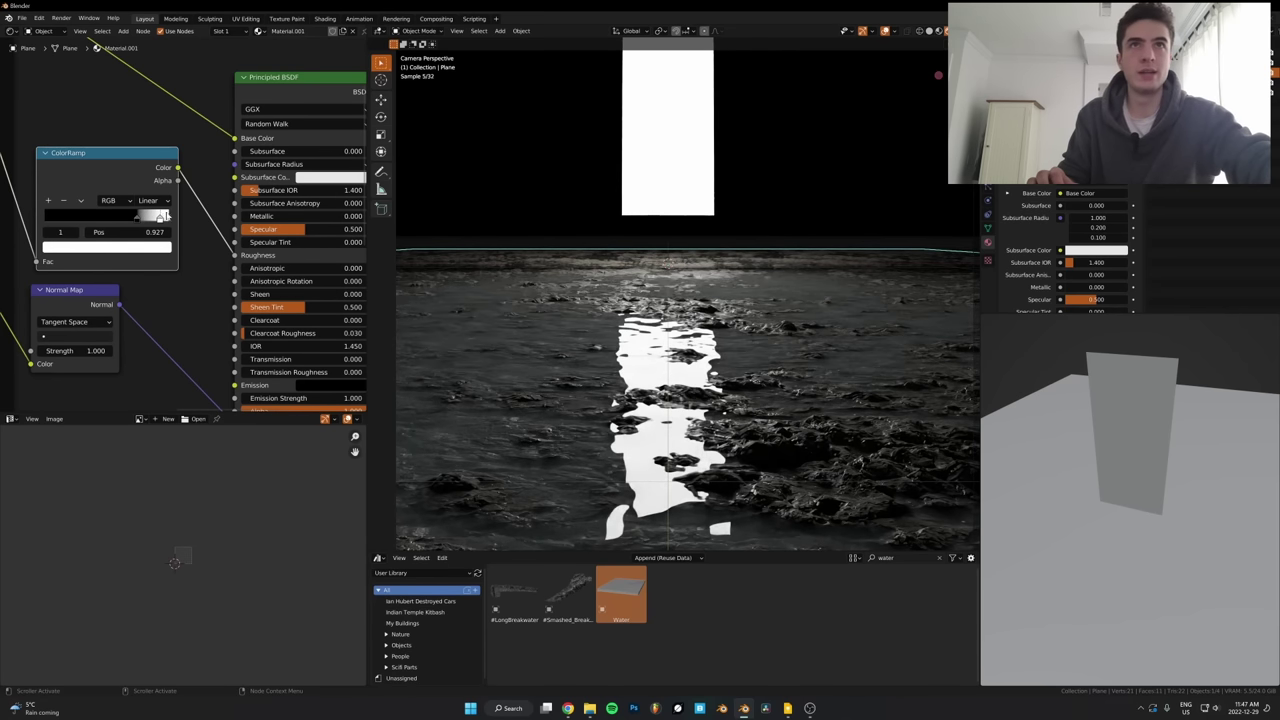
{"action": "middle_click_drag", "start_coordinate": [166, 216], "coordinate": [140, 250]}
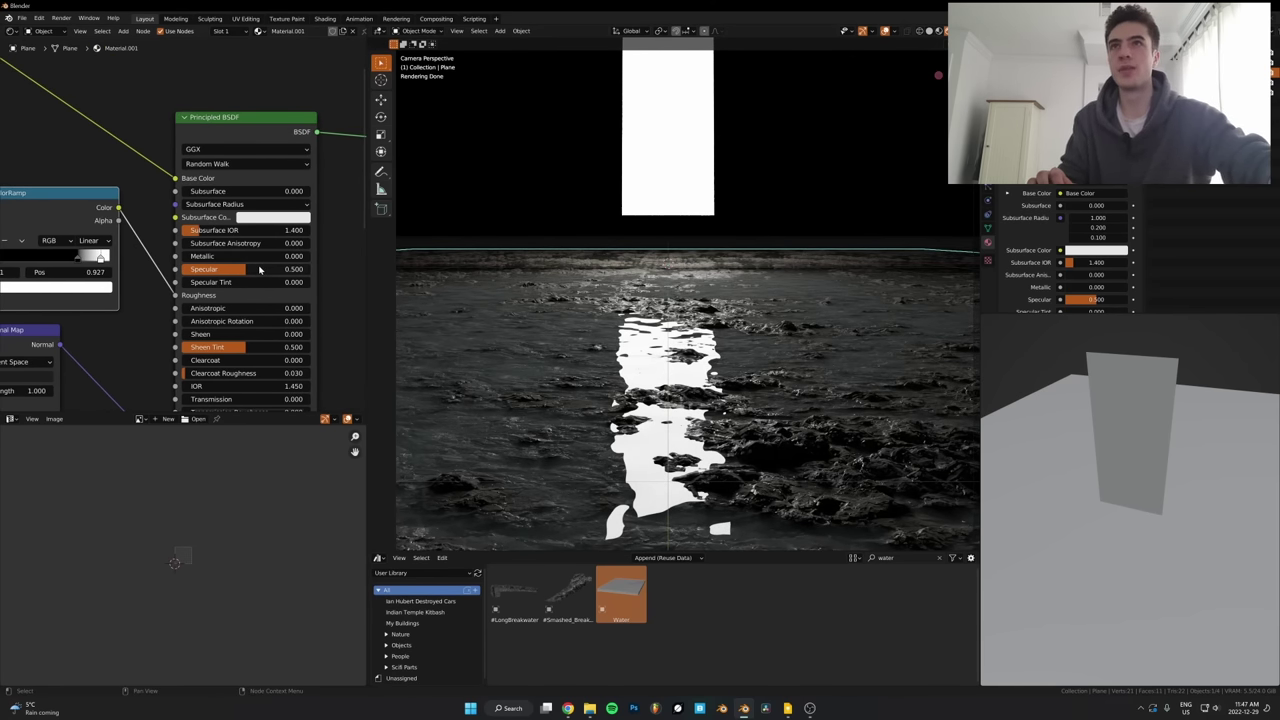
{"action": "left_click_drag", "start_coordinate": [245, 269], "coordinate": [189, 269]}
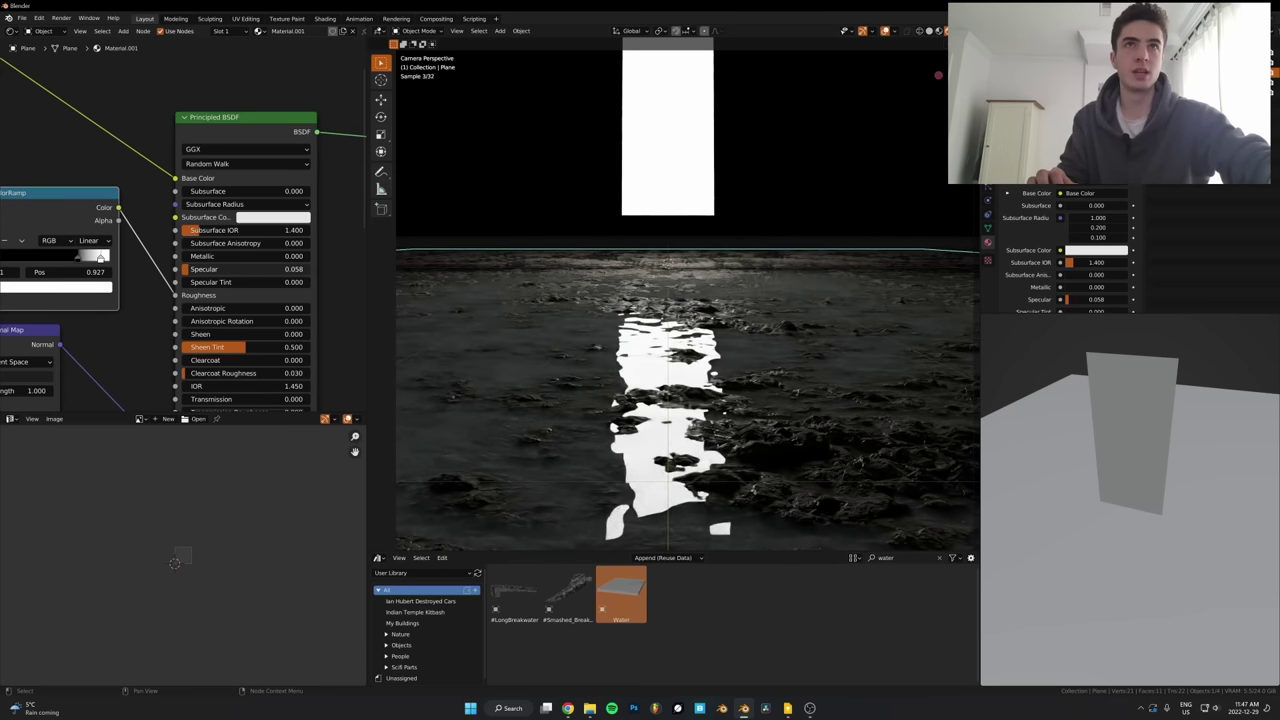
Scale the emissive plane down and reposition it above the water in the camera view
{"action": "left_click", "coordinate": [667, 130]}
{"action": "key", "text": "s"}
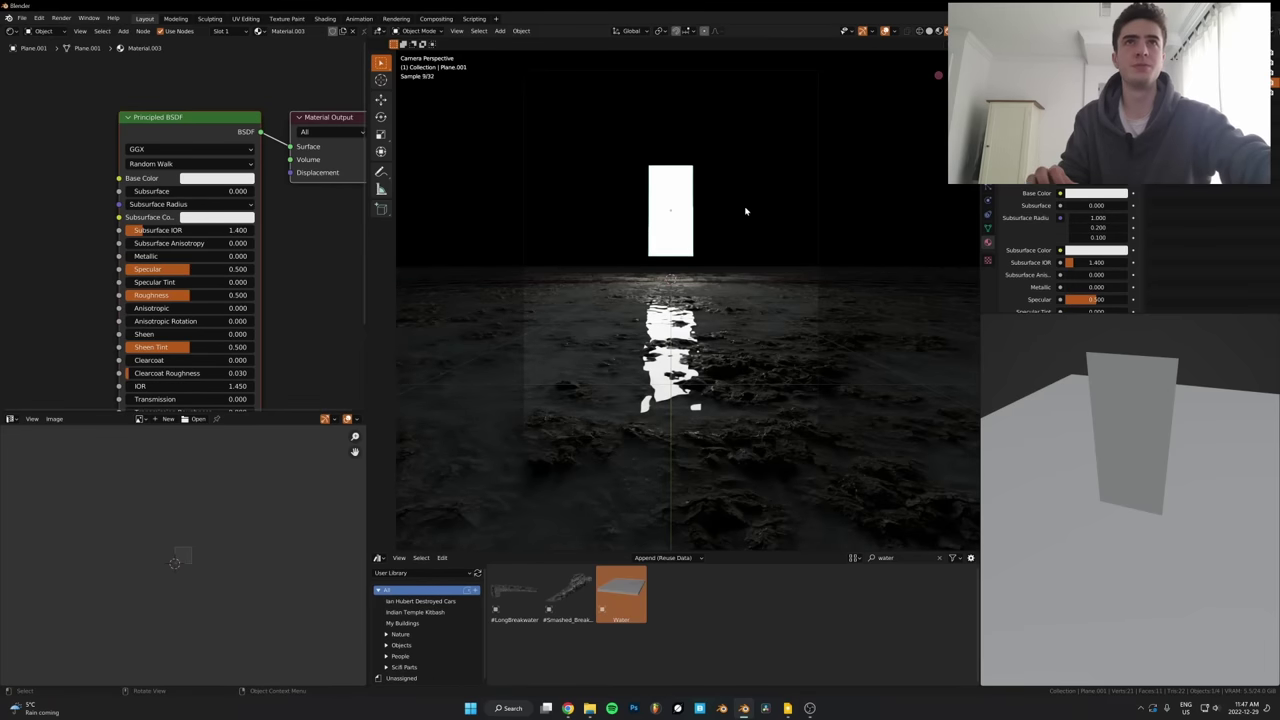
{"action": "key", "text": "z"}
{"action": "left_click", "coordinate": [741, 208]}
{"action": "scroll", "coordinate": [731, 264], "scroll_direction": "up", "scroll_amount": 3}
{"action": "scroll", "coordinate": [729, 224], "scroll_direction": "down", "scroll_amount": 2}
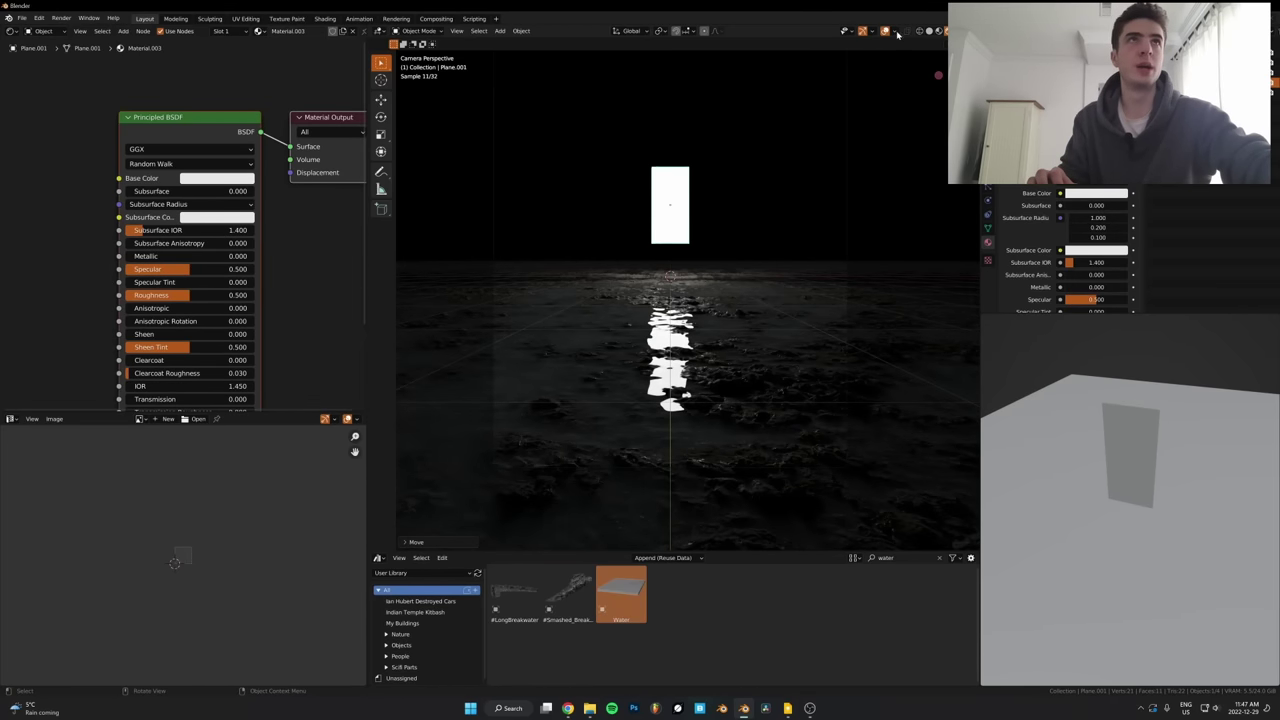
Hide the floor grid in the main viewport's overlays
{"action": "left_click", "coordinate": [896, 32]}
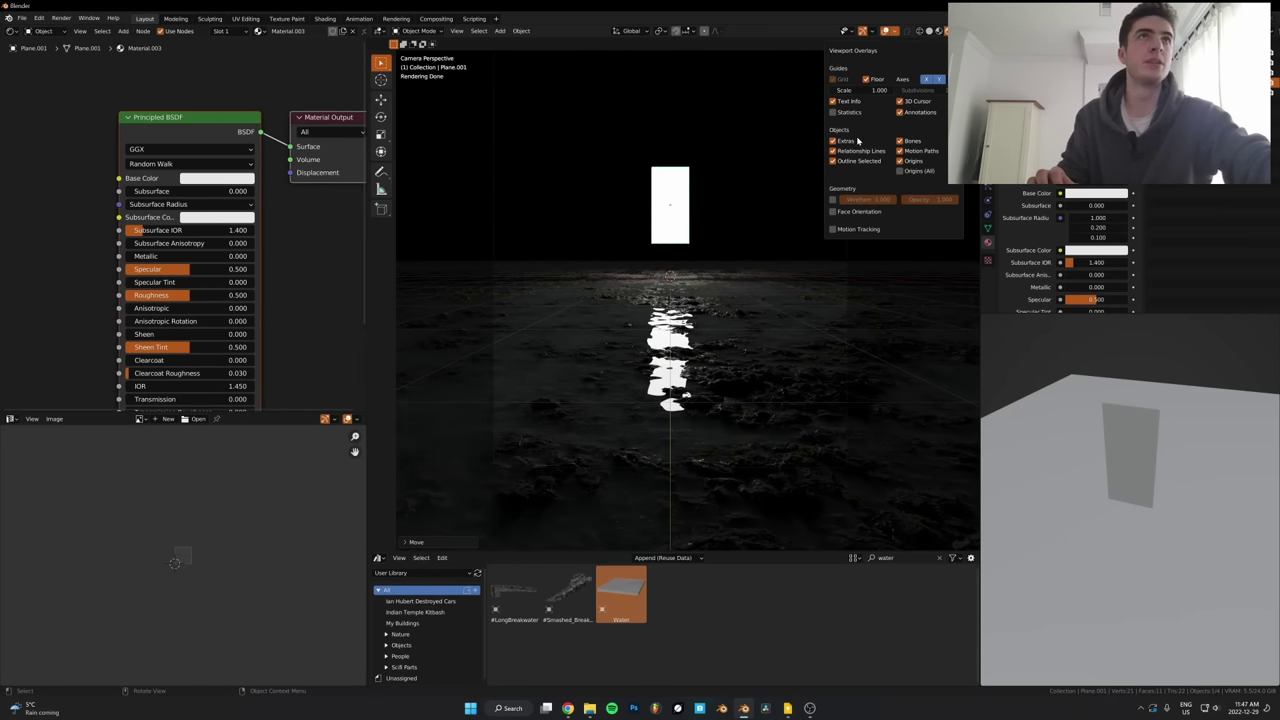
{"action": "left_click", "coordinate": [867, 80]}
{"action": "scroll", "coordinate": [660, 290], "scroll_direction": "up", "scroll_amount": 3}
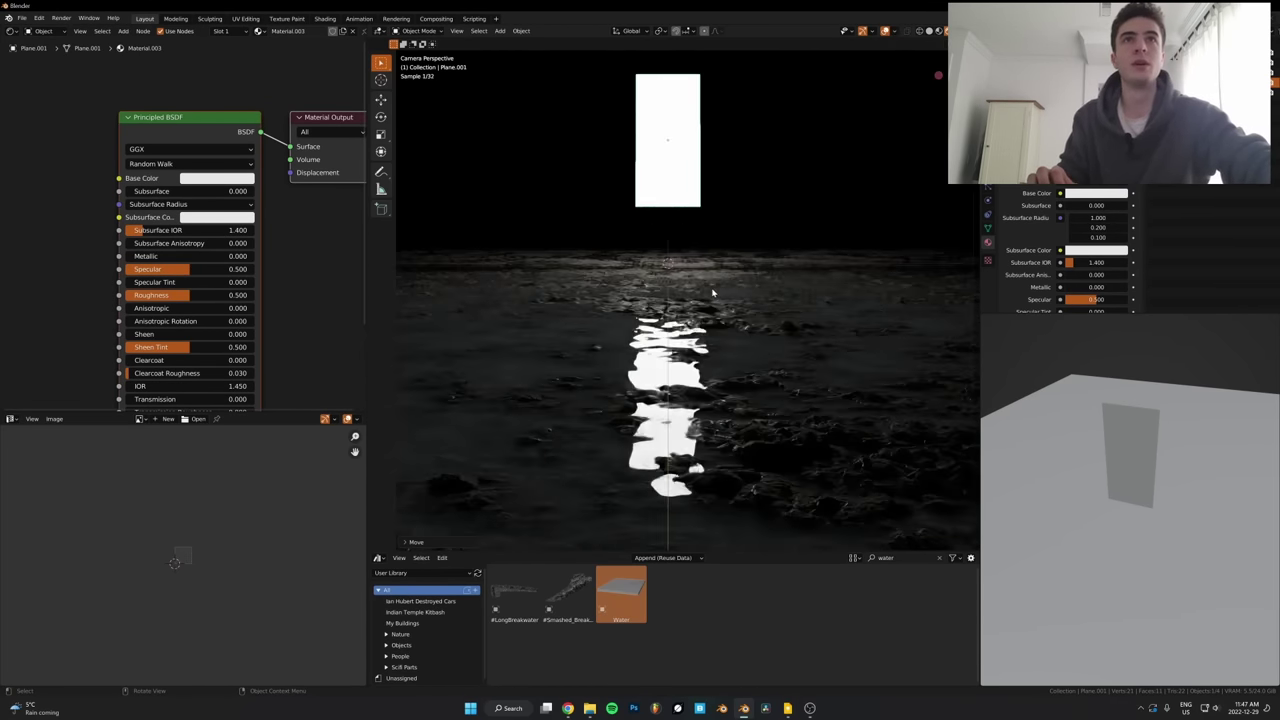
{"action": "scroll", "coordinate": [643, 309], "scroll_direction": "down", "scroll_amount": 4}
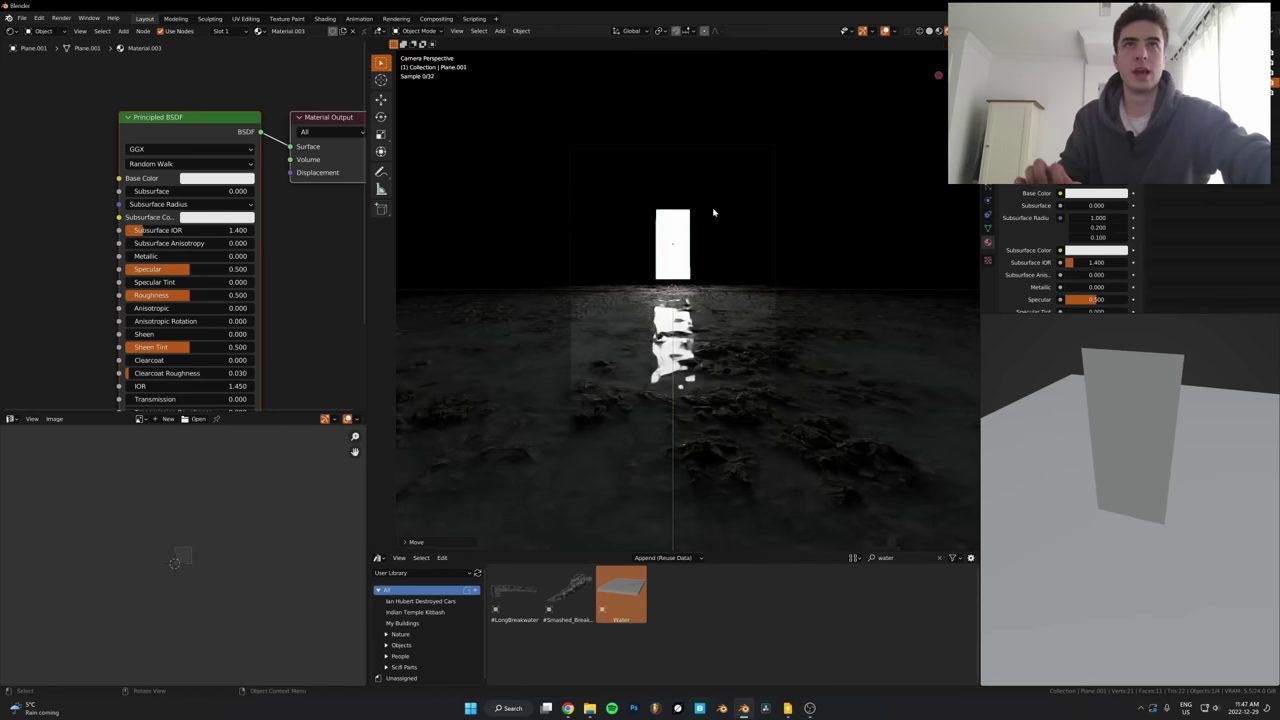
Add a cube at the scene's centre and scale it up around the landscape
{"action": "middle_click_drag", "start_coordinate": [697, 297], "coordinate": [663, 320]}
{"action": "key", "text": "shift+a"}
{"action": "mouse_move", "coordinate": [665, 319]}
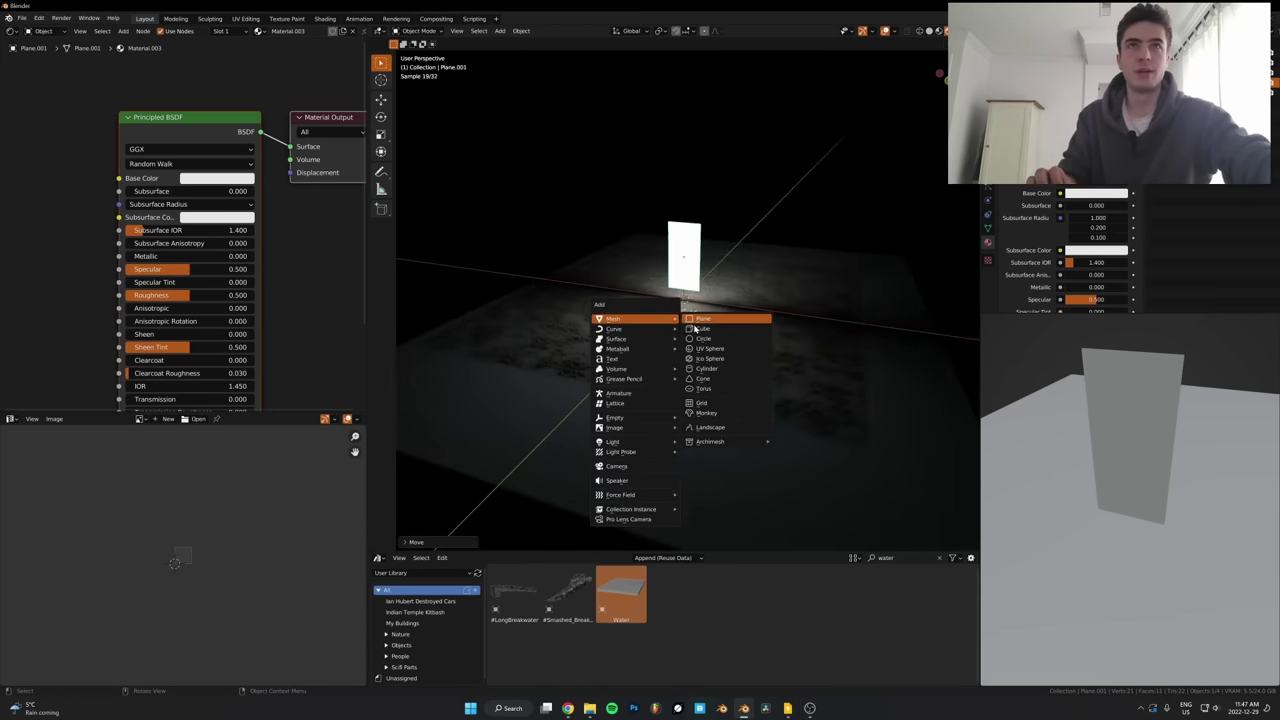
{"action": "left_click", "coordinate": [700, 329]}
{"action": "key", "text": "s"}
{"action": "left_click", "coordinate": [787, 302]}
Stretch the cube in X and Y only to enclose the whole scene, and switch the main viewport to solid shading
{"action": "scroll", "coordinate": [787, 302], "scroll_direction": "down", "scroll_amount": 5}
{"action": "key", "text": "s"}
{"action": "key", "text": "shift+z"}
{"action": "left_click", "coordinate": [315, 327]}
{"action": "key", "text": "z"}
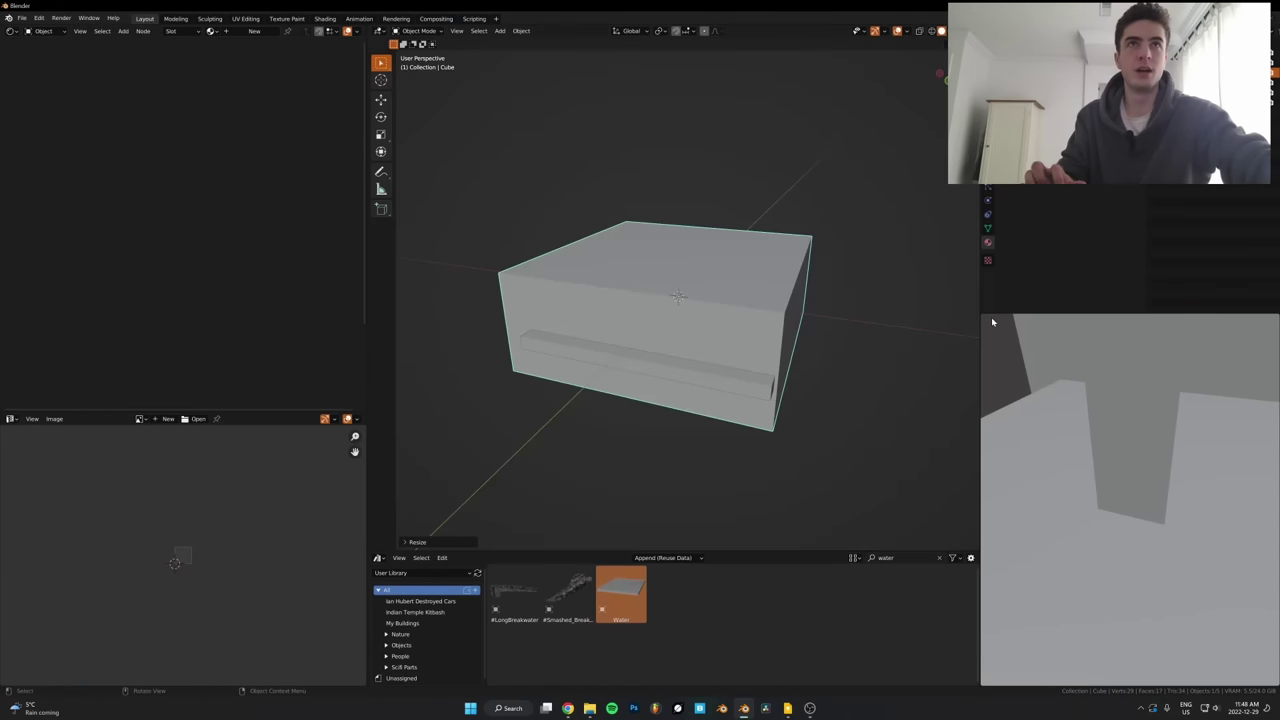
{"action": "middle_click_drag", "start_coordinate": [849, 311], "coordinate": [775, 287]}
{"action": "key", "text": "g"}
{"action": "right_click", "coordinate": [787, 298]}
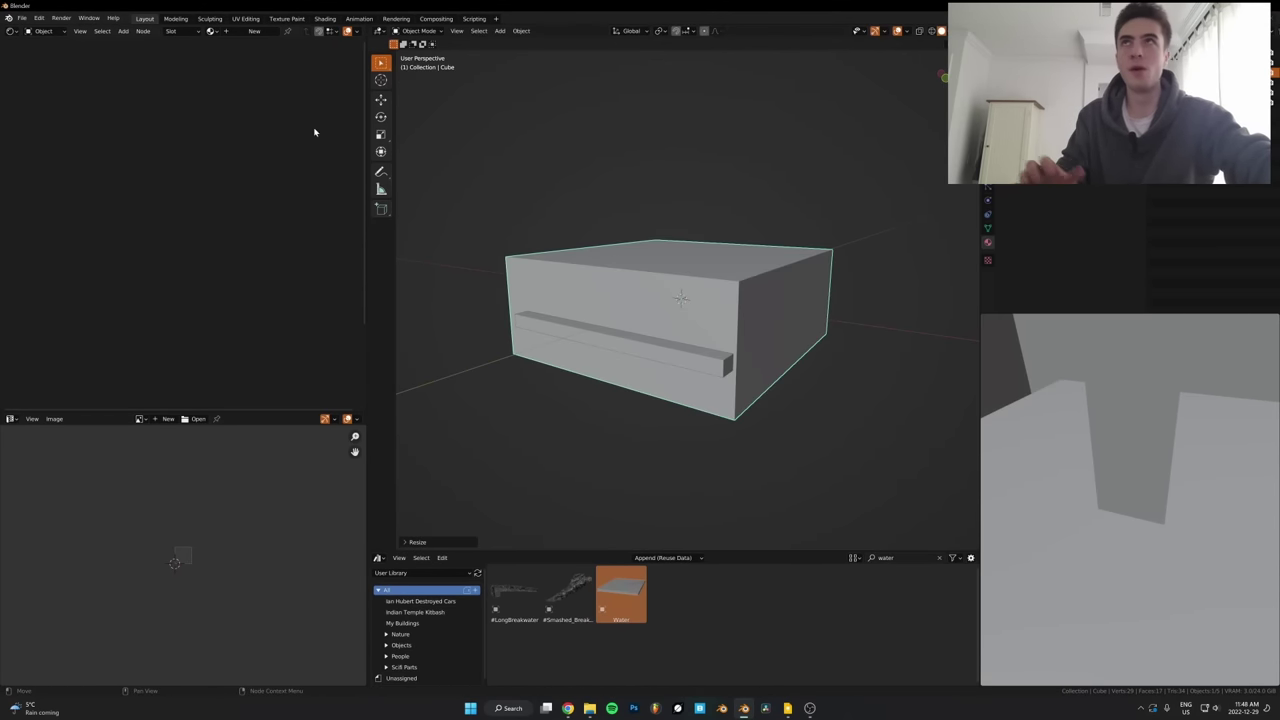
Give the cube a new material with its Principled BSDF replaced by a Volume Scatter of density 0.01 feeding the Volume output
{"action": "left_click", "coordinate": [252, 32]}
{"action": "left_click", "coordinate": [187, 131]}
{"action": "key", "text": "x"}
{"action": "key", "text": "shift+a"}
{"action": "left_click", "coordinate": [187, 131]}
{"action": "type", "text": "sca"}
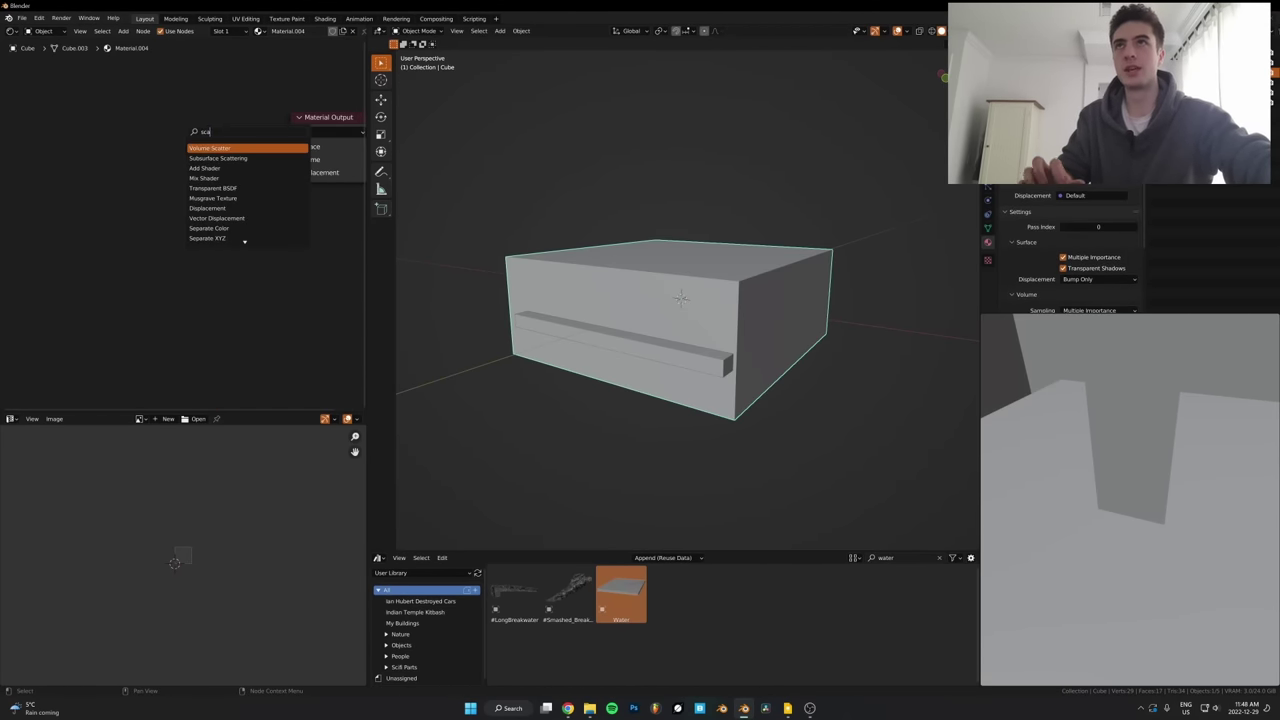
{"action": "left_click", "coordinate": [246, 145]}
{"action": "left_click", "coordinate": [211, 168]}
{"action": "right_click_drag", "start_coordinate": [211, 168], "coordinate": [298, 152], "text": "alt"}
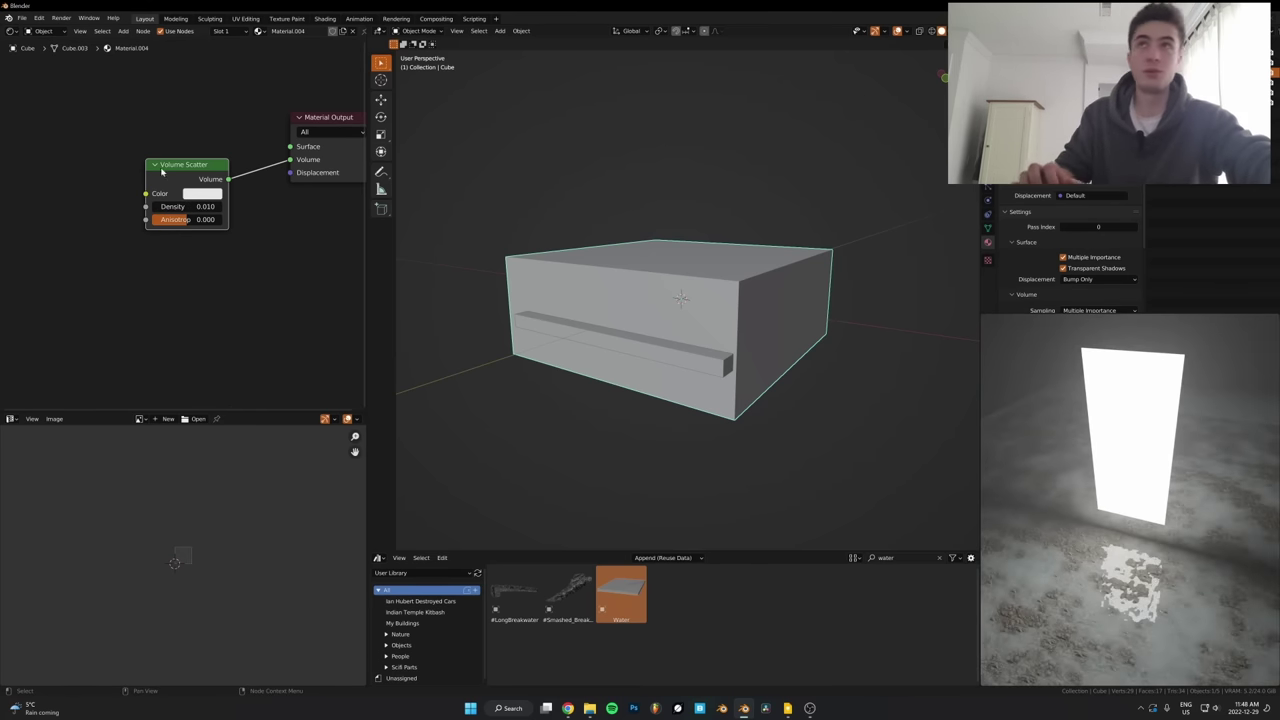
Set the Volume Scatter's anisotropy to 0.7
{"action": "left_click_drag", "start_coordinate": [182, 177], "coordinate": [154, 172]}
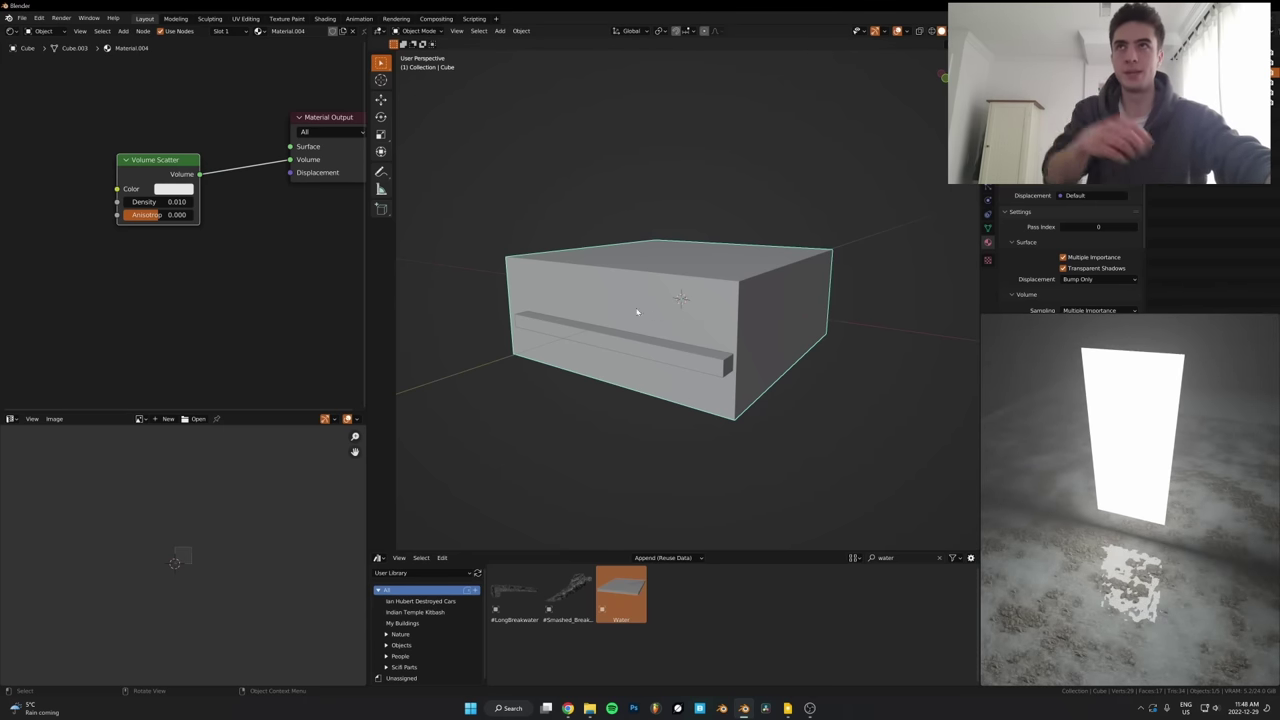
{"action": "scroll", "coordinate": [178, 230], "scroll_direction": "up", "scroll_amount": 2}
{"action": "type", "text": ".7"}
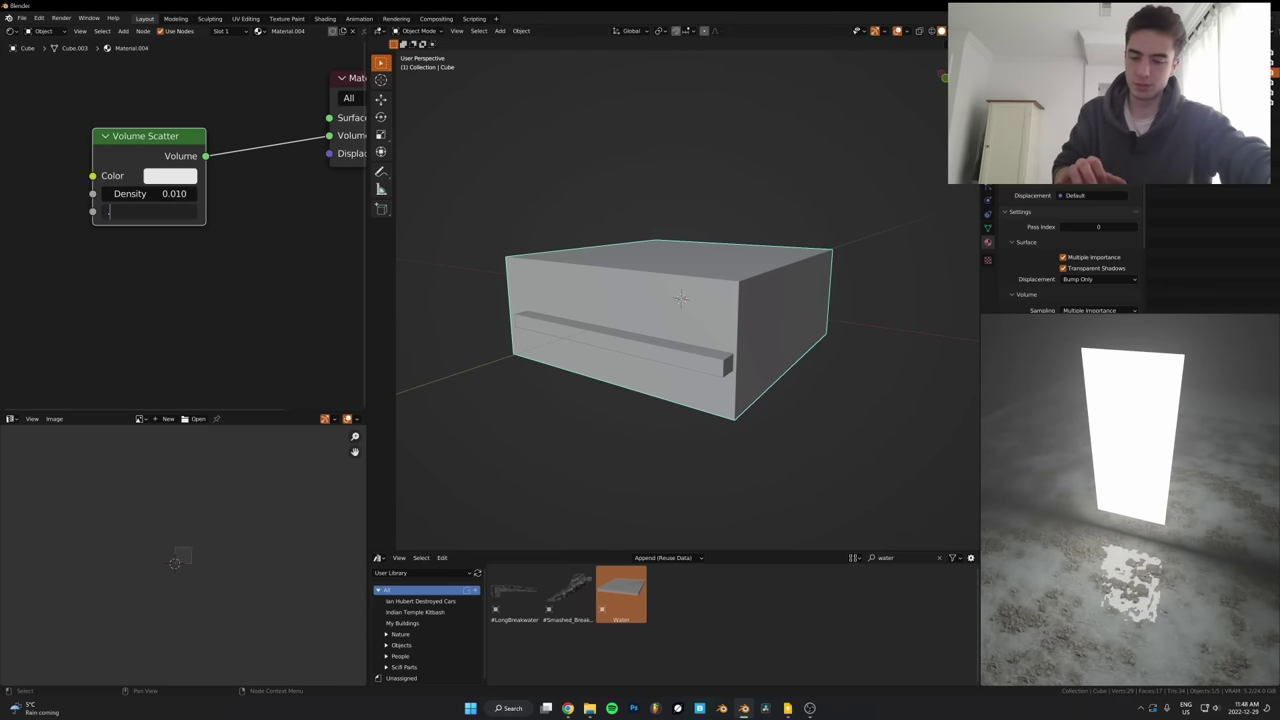
{"action": "key", "text": "Return"}
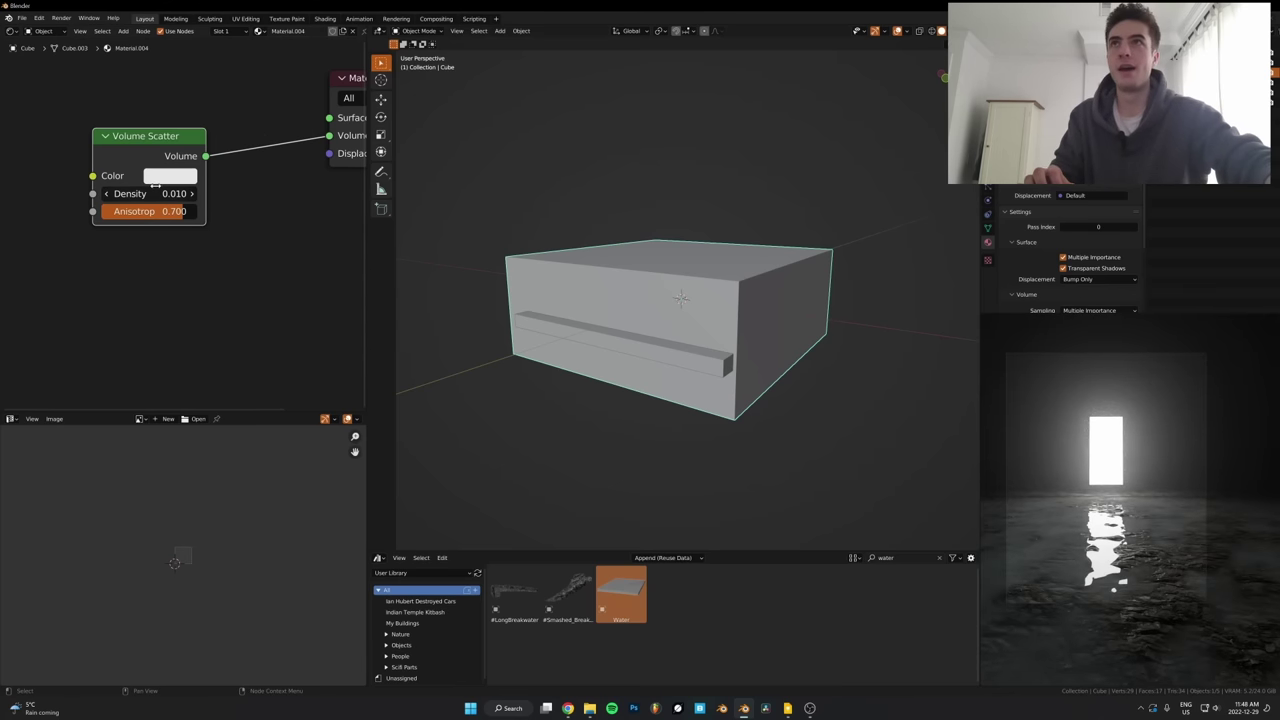
Display the fog cube as Bounds in the viewport
{"action": "key", "text": "d"}
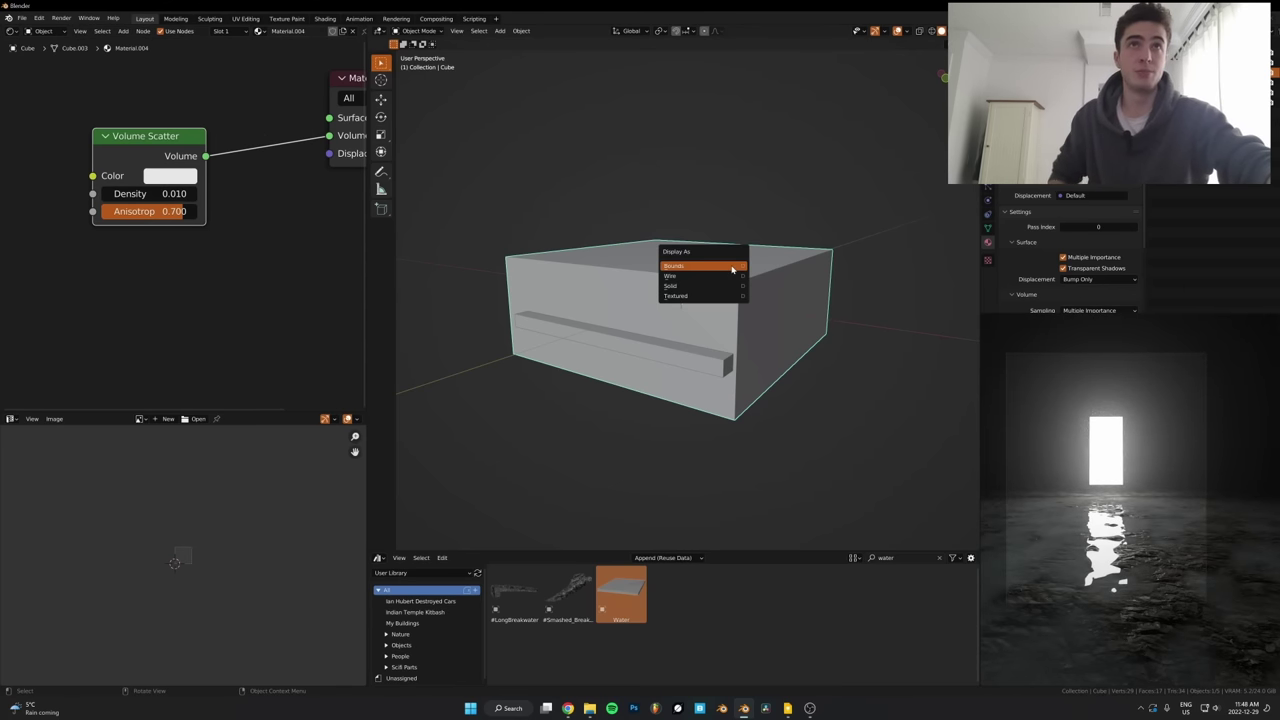
{"action": "left_click", "coordinate": [733, 269]}
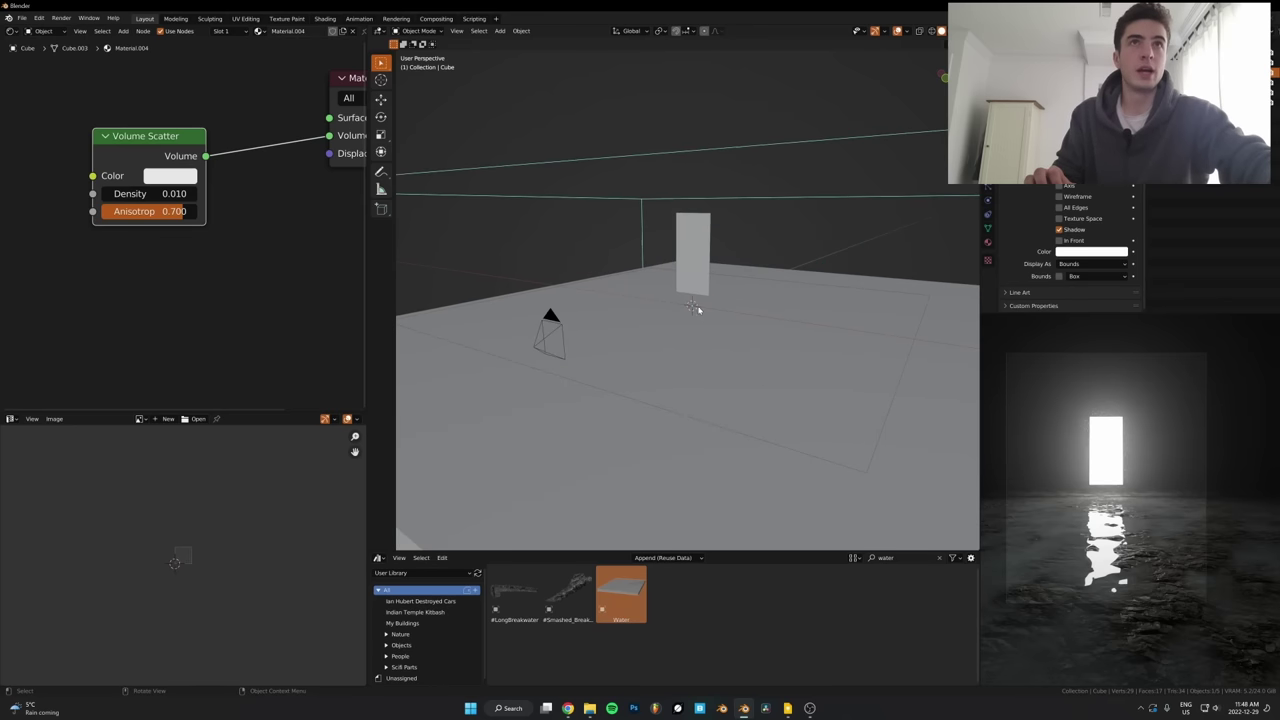
Select the tall emissive plane with its material nodes in view and switch to File Explorer
{"action": "left_click", "coordinate": [697, 276]}
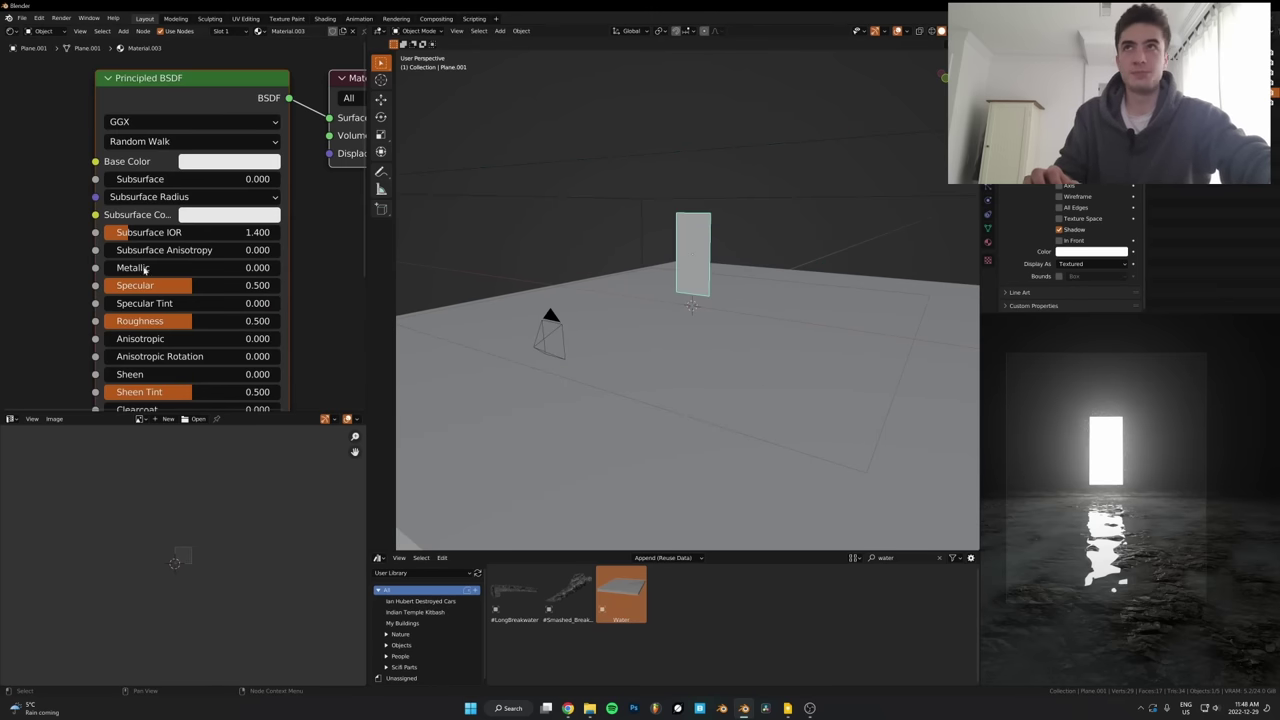
{"action": "middle_click_drag", "start_coordinate": [234, 390], "coordinate": [263, 160]}
{"action": "scroll", "coordinate": [263, 160], "scroll_direction": "down", "scroll_amount": 8}
{"action": "scroll", "coordinate": [190, 236], "scroll_direction": "up", "scroll_amount": 5}
{"action": "middle_click_drag", "start_coordinate": [133, 261], "coordinate": [196, 257]}
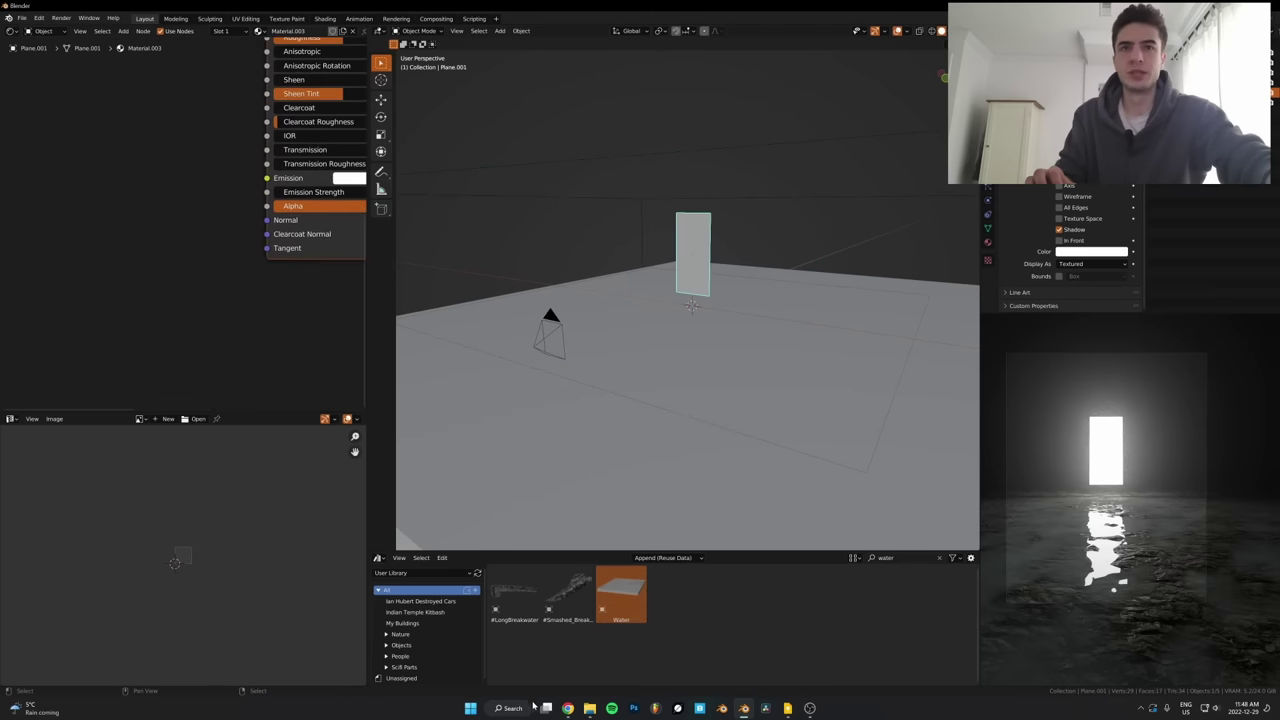
{"action": "left_click", "coordinate": [568, 708]}
{"action": "left_click", "coordinate": [568, 708]}
{"action": "left_click", "coordinate": [589, 708]}
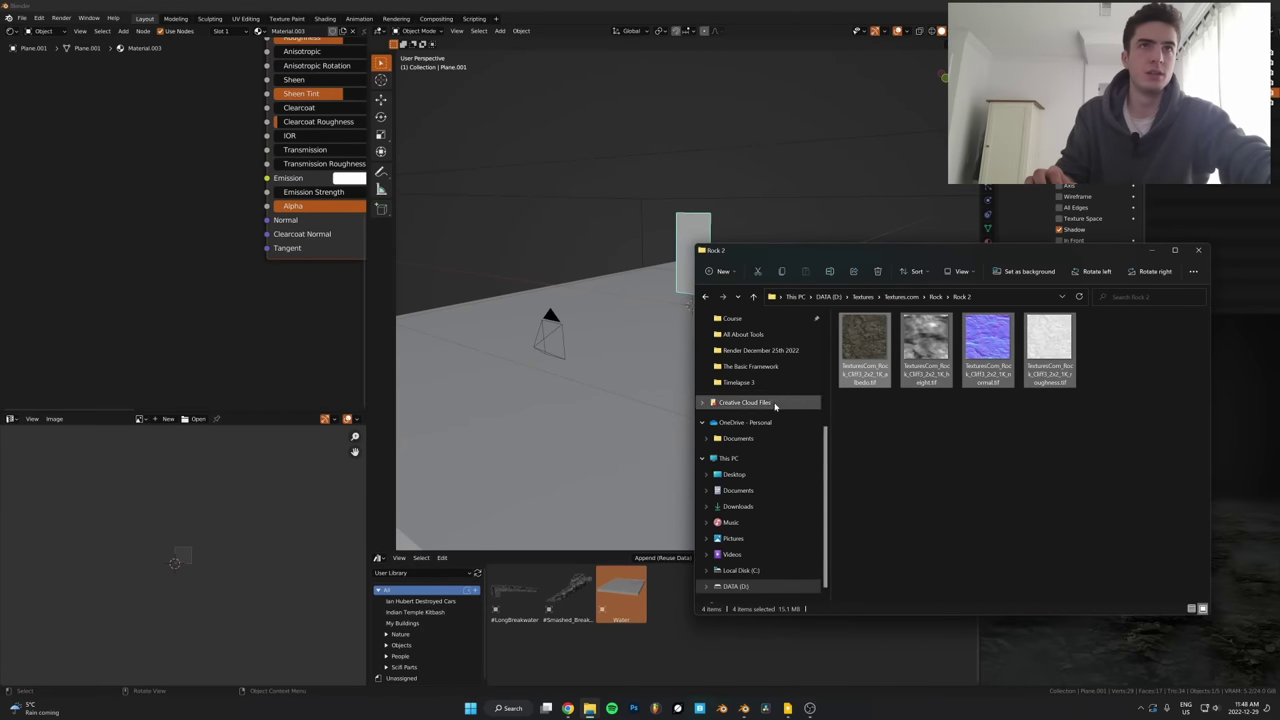
Add the red fish photo from the Photos > Unsplash Downloads folder to the plane's material as an image texture
{"action": "scroll", "coordinate": [774, 405], "scroll_direction": "up", "scroll_amount": 5}
{"action": "left_click", "coordinate": [744, 372]}
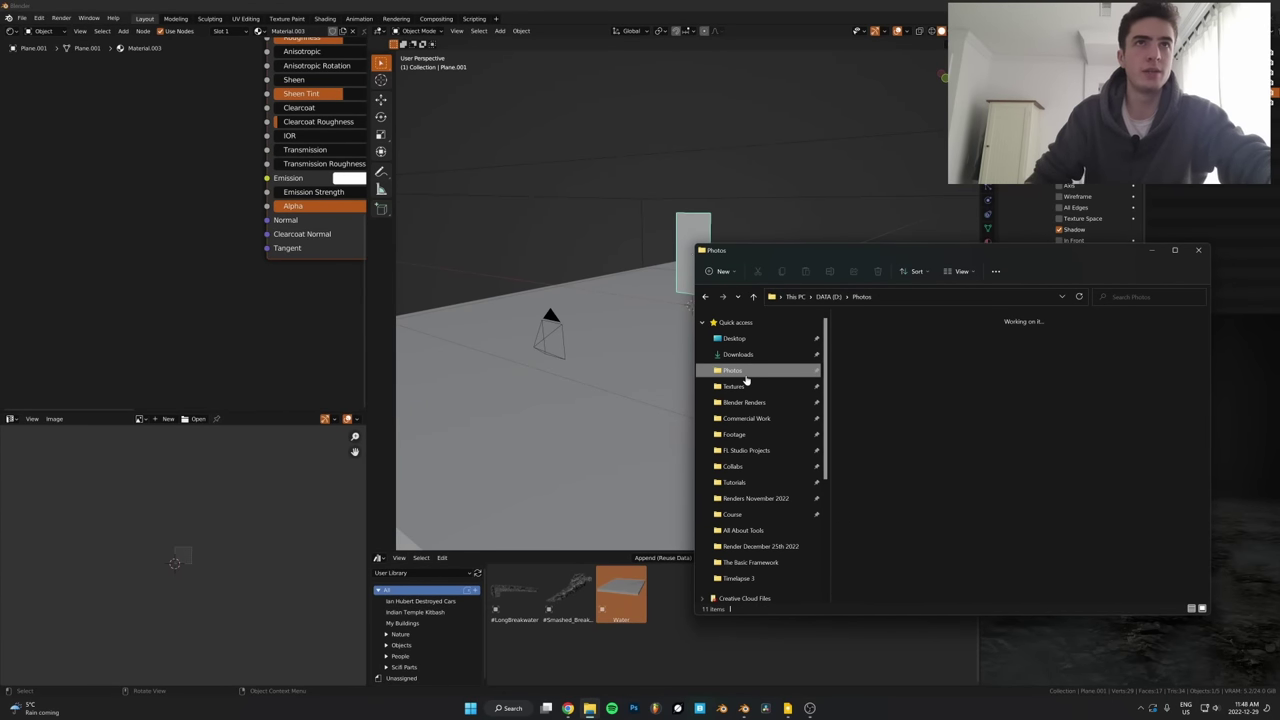
{"action": "double_click", "coordinate": [872, 466]}
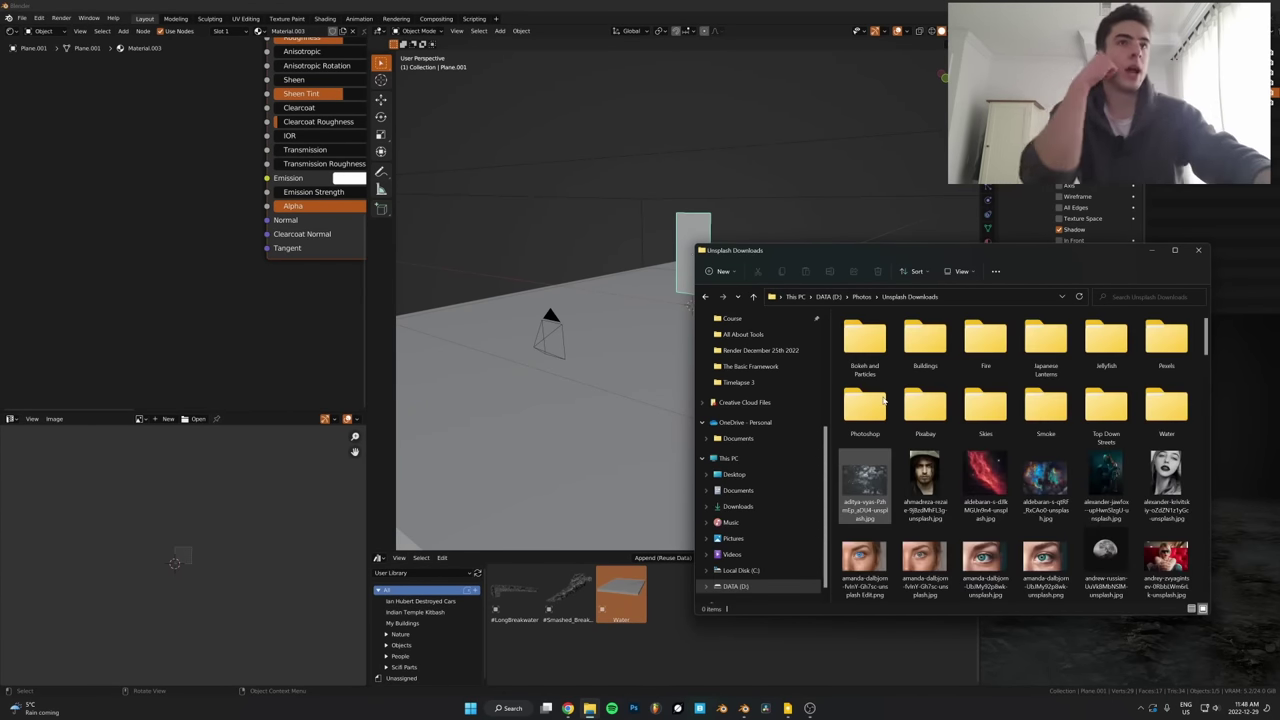
{"action": "scroll", "coordinate": [948, 449], "scroll_direction": "down", "scroll_amount": 5}
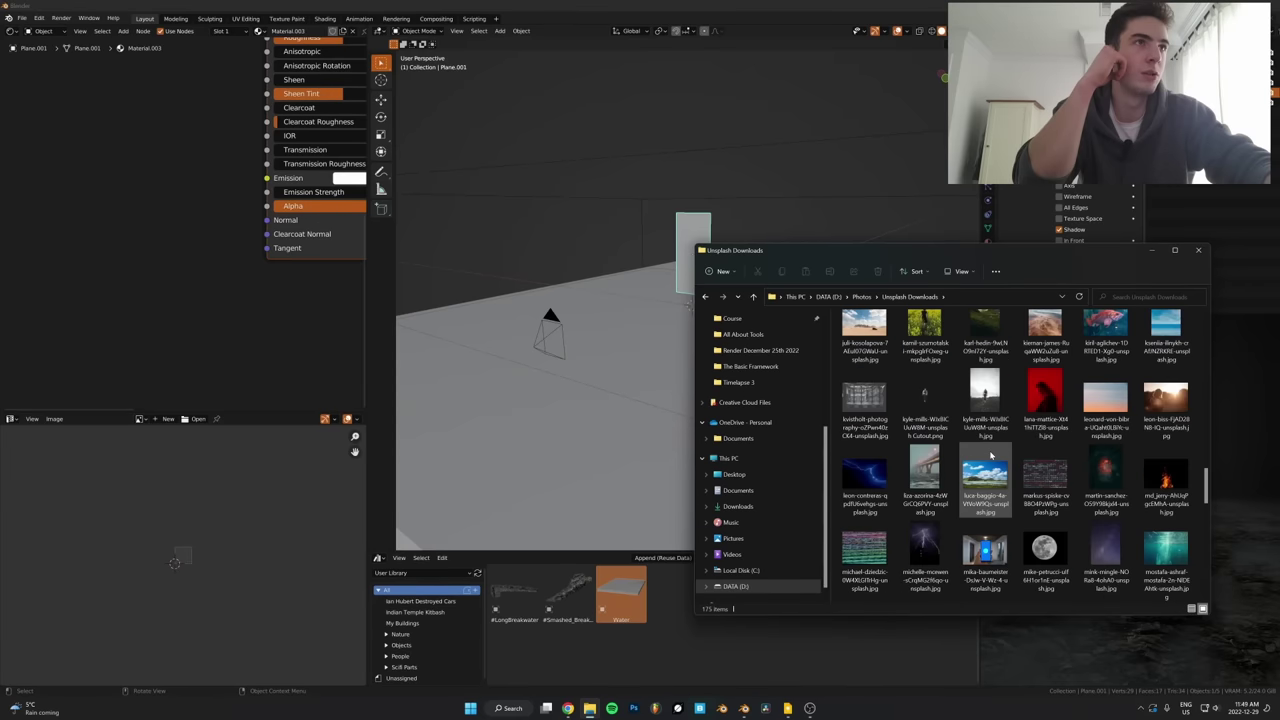
{"action": "scroll", "coordinate": [1108, 434], "scroll_direction": "down", "scroll_amount": 5}
{"action": "left_click", "coordinate": [1105, 330]}
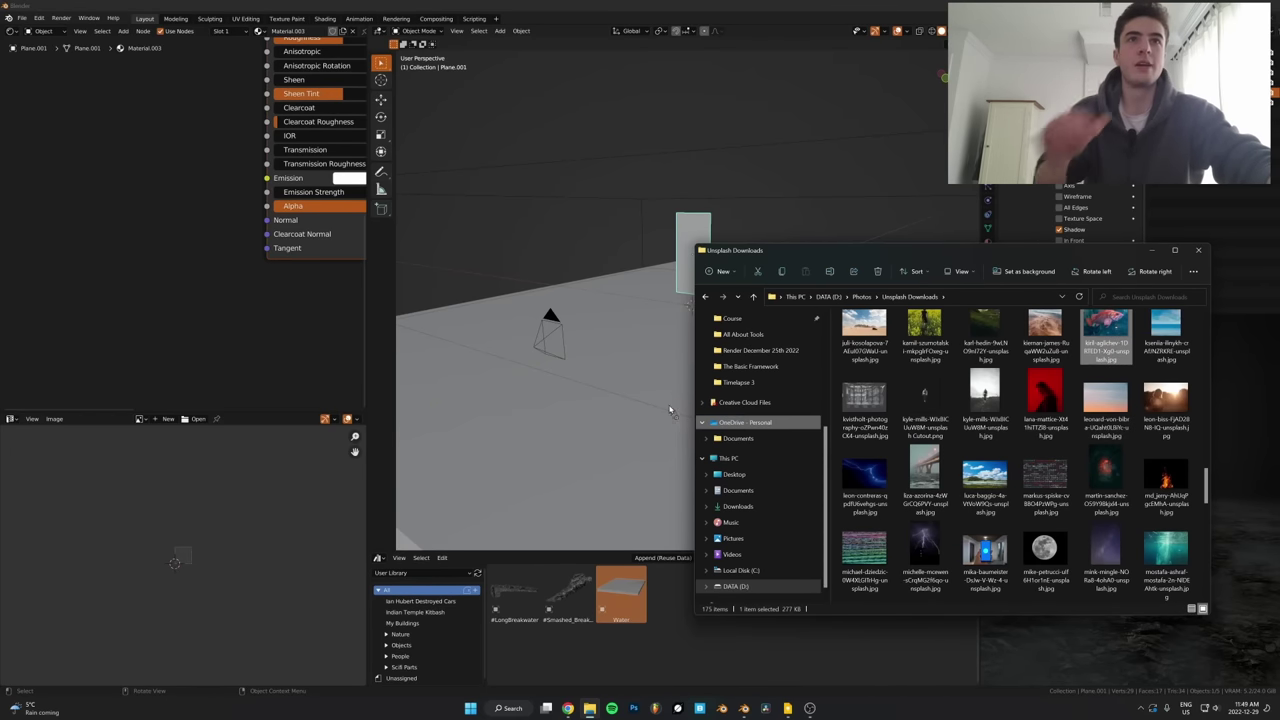
{"action": "left_click_drag", "start_coordinate": [70, 242], "coordinate": [70, 242]}
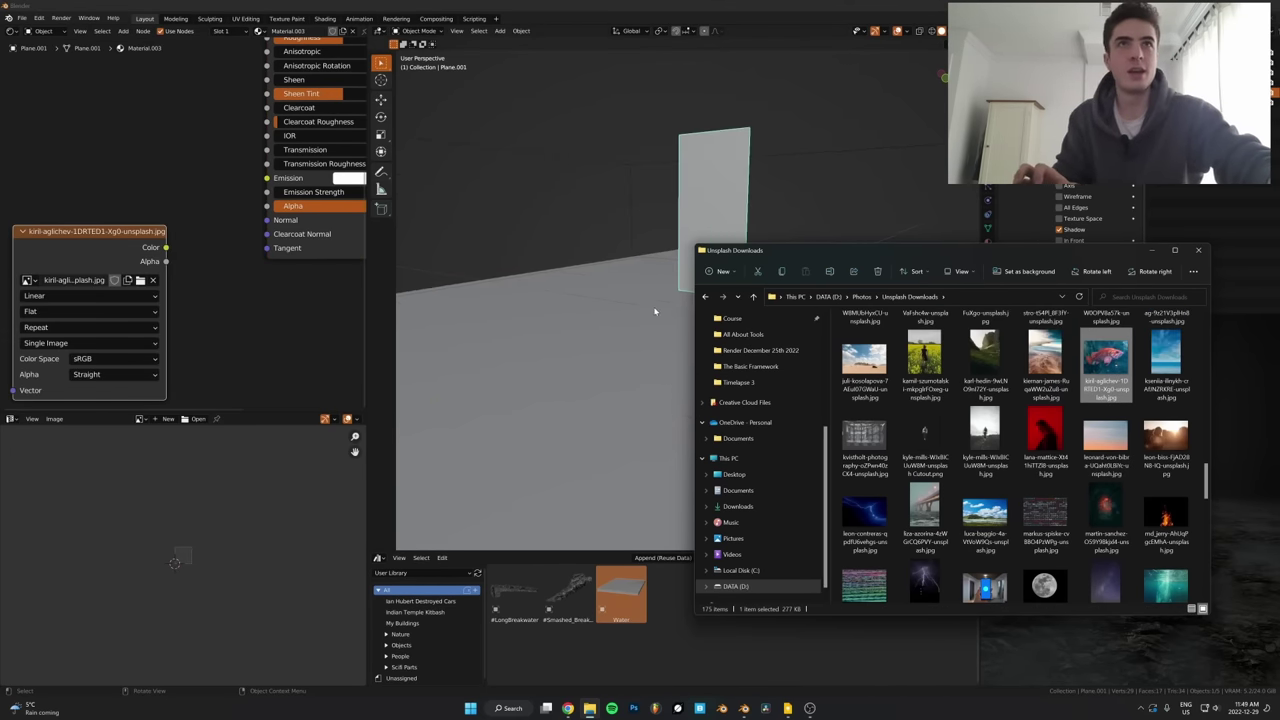
Feed the fish texture's Color into the Principled BSDF's Alpha and unwrap the plane with a cube projection
{"action": "left_click", "coordinate": [721, 133]}
{"action": "scroll", "coordinate": [170, 481], "scroll_direction": "up", "scroll_amount": 4}
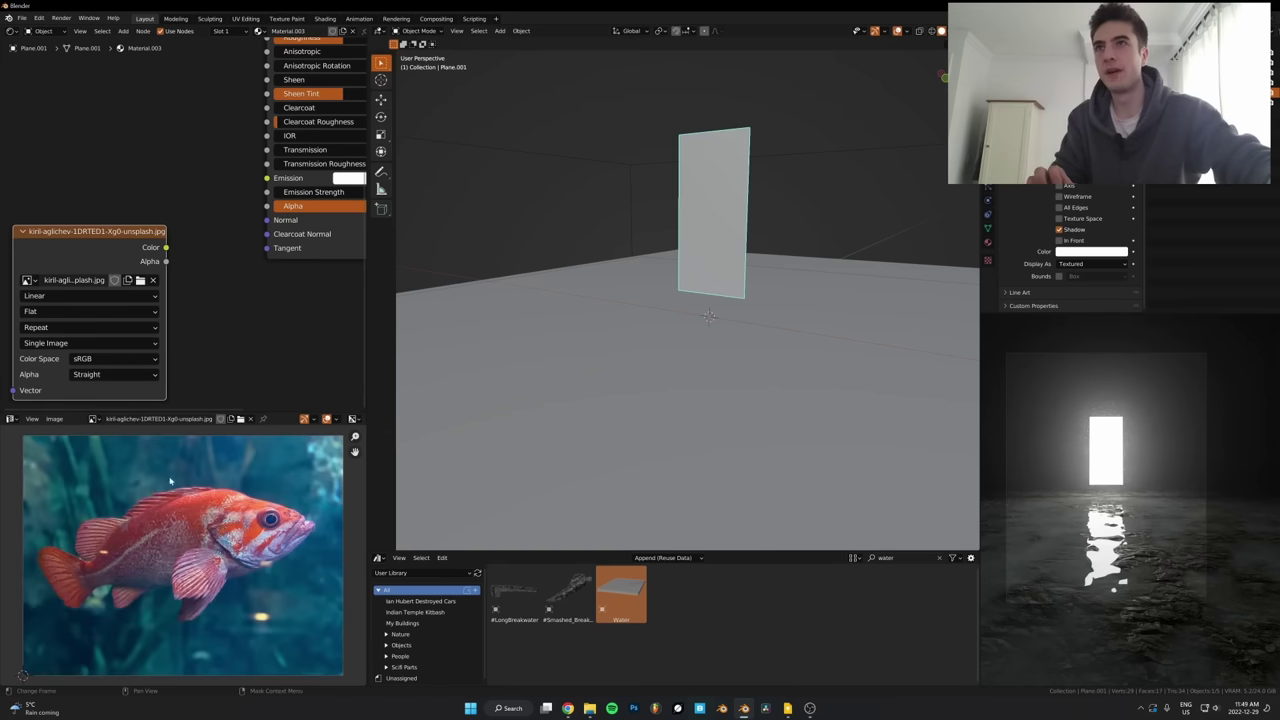
{"action": "left_click_drag", "start_coordinate": [166, 247], "coordinate": [267, 206]}
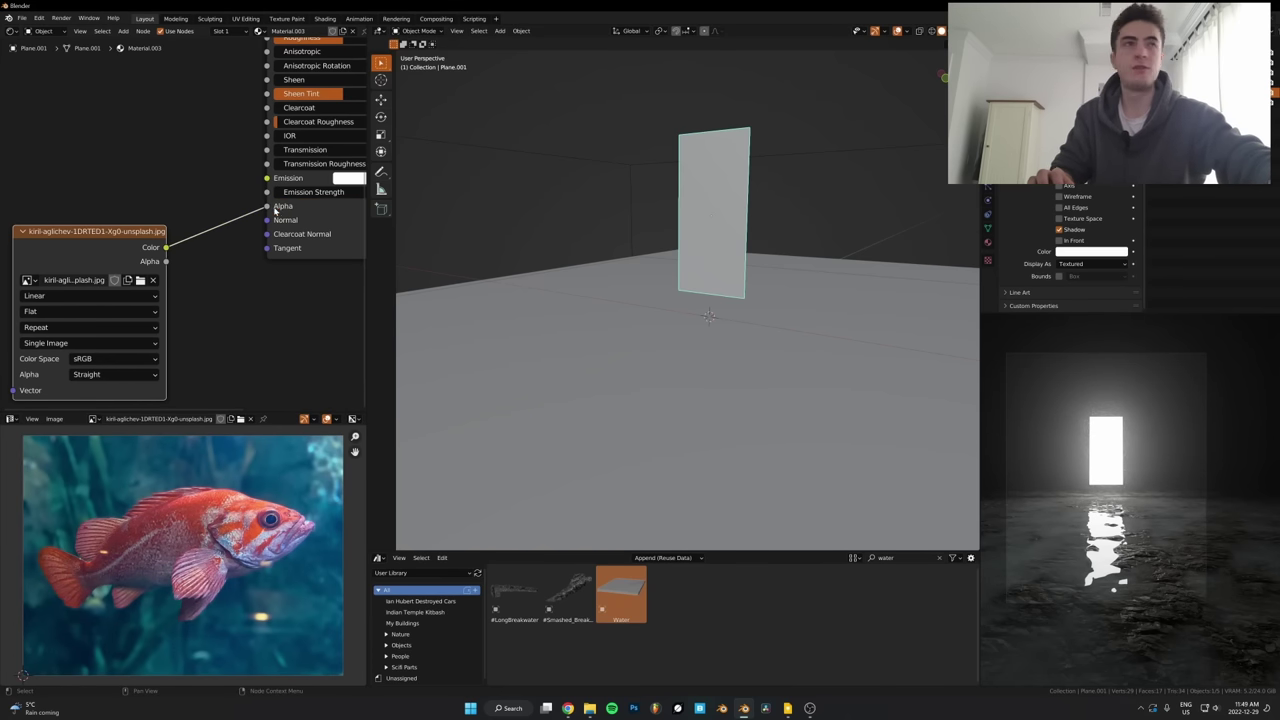
{"action": "key", "text": "Tab"}
{"action": "key", "text": "u"}
{"action": "left_click", "coordinate": [1110, 488]}
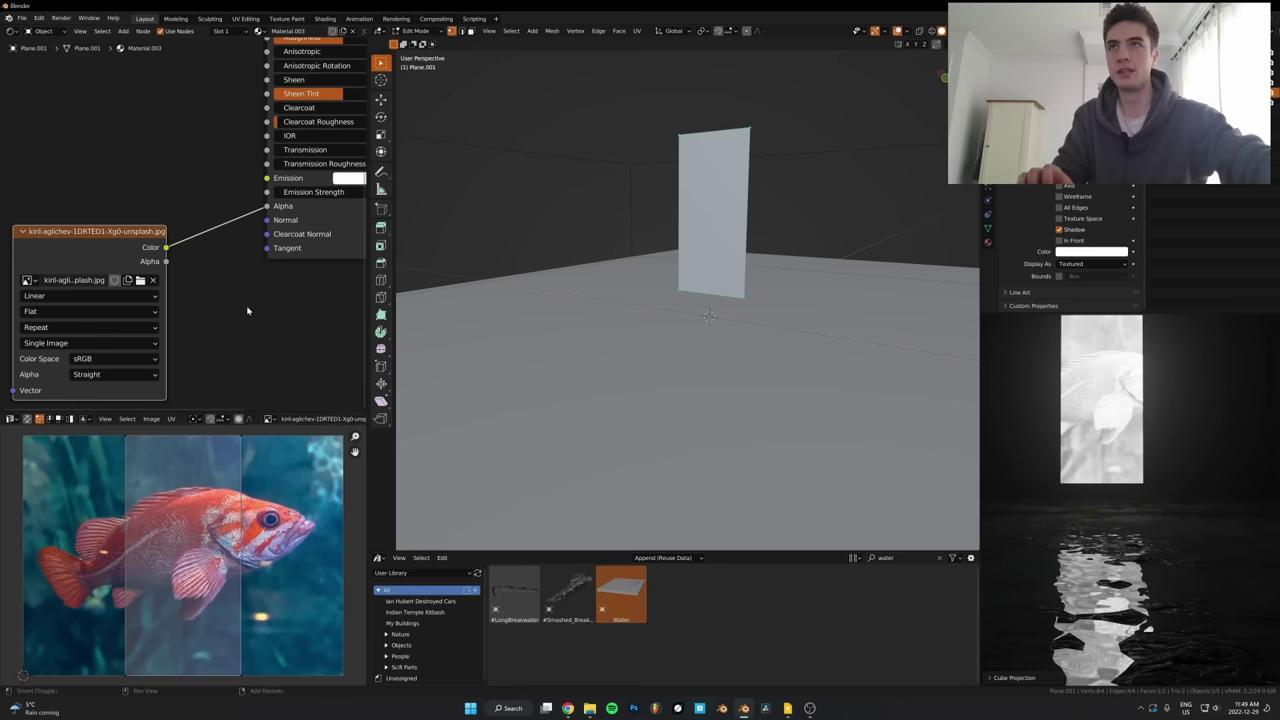
Insert a ColorRamp between the fish texture and Alpha, with the black stop at 0.094 and the white stop at 0.685
{"action": "key", "text": "shift+a"}
{"action": "type", "text": "c"}
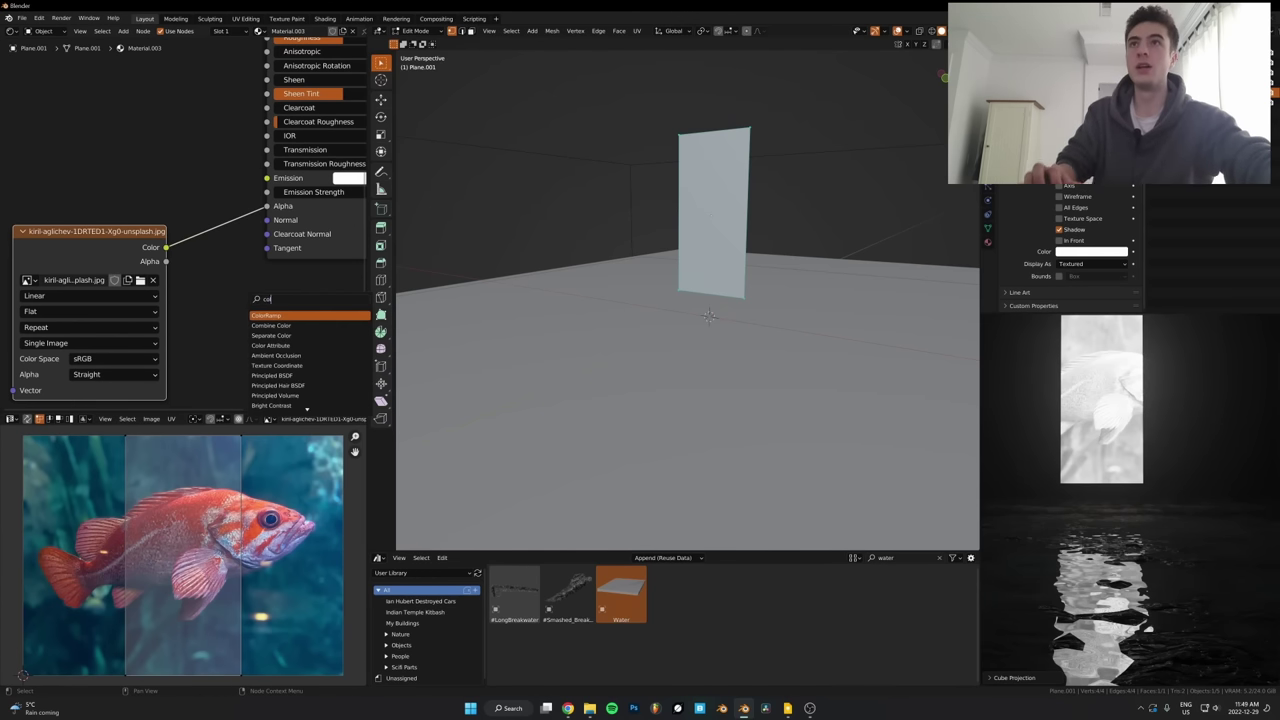
{"action": "type", "text": "o"}
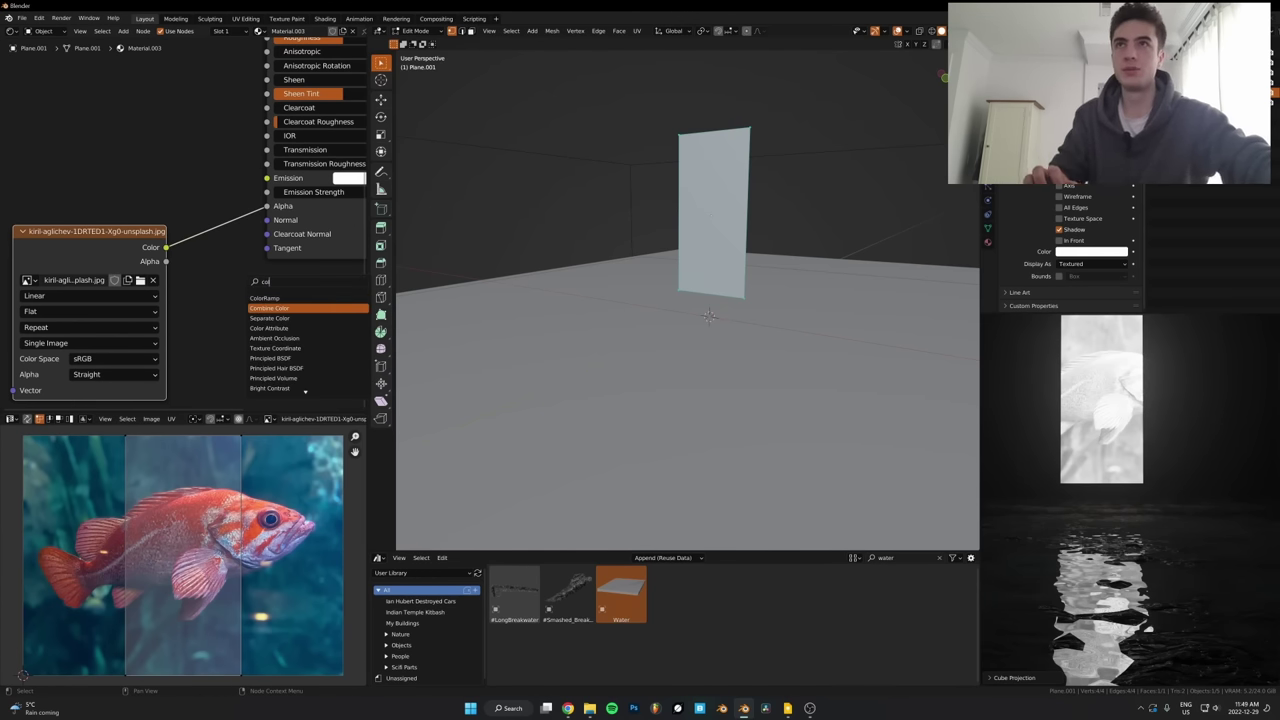
{"action": "left_click", "coordinate": [290, 299]}
{"action": "left_click", "coordinate": [256, 264]}
{"action": "middle_click_drag", "start_coordinate": [257, 266], "coordinate": [204, 261]}
{"action": "mouse_move", "coordinate": [175, 283]}
{"action": "left_mouse_down"}
{"action": "mouse_move", "coordinate": [255, 286]}
{"action": "mouse_move", "coordinate": [193, 287]}
{"action": "left_mouse_up"}
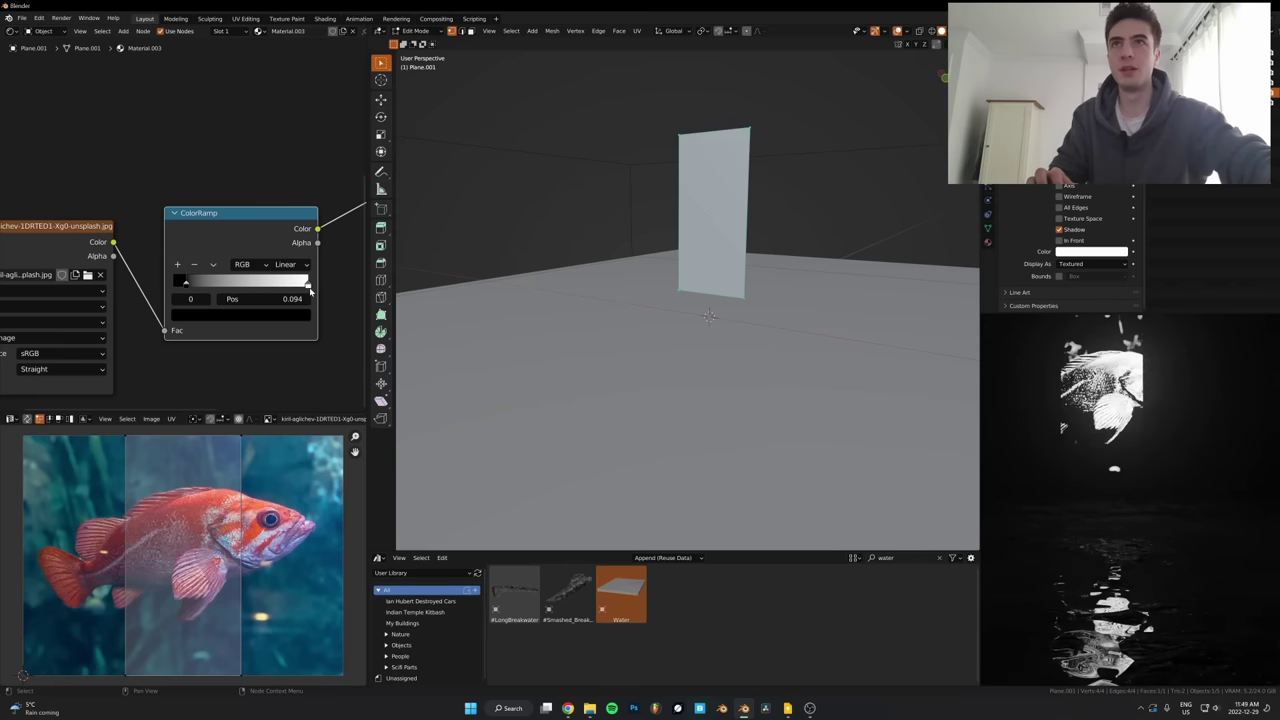
{"action": "left_click_drag", "start_coordinate": [307, 284], "coordinate": [265, 285]}
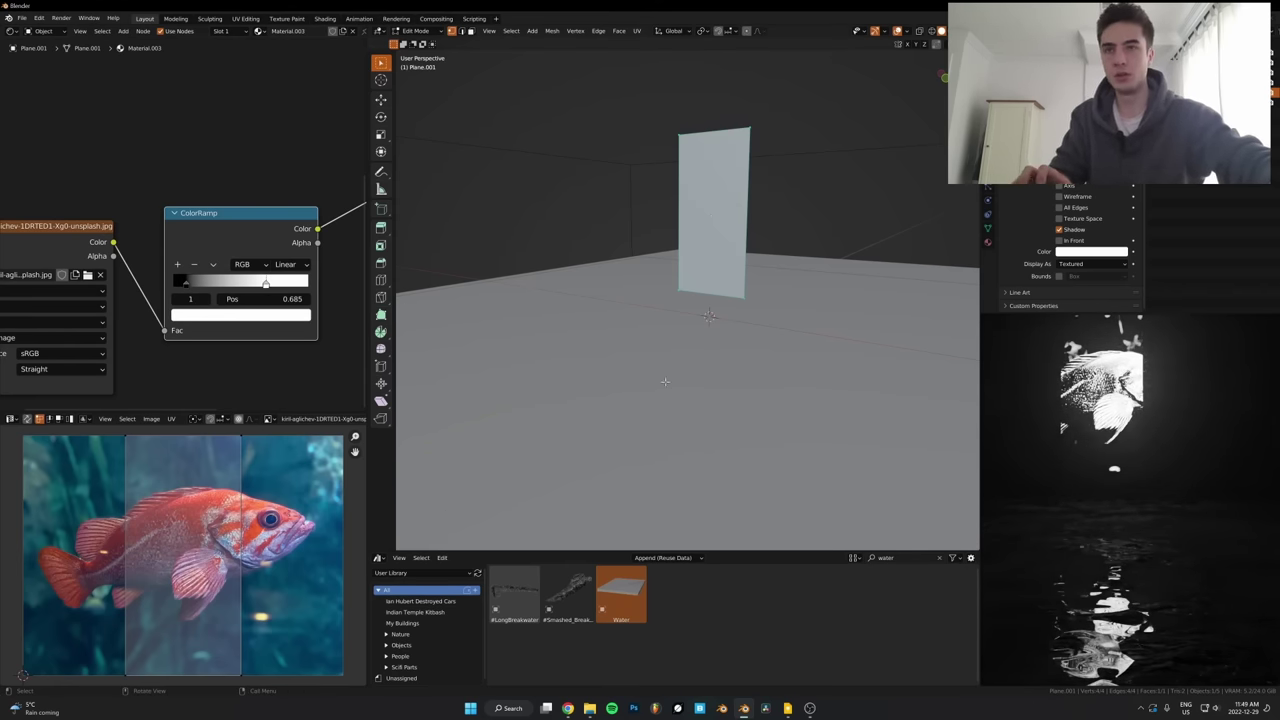
Shrink and rotate the plane's UVs and place them over the front half of the fish
{"action": "key", "text": "Tab"}
{"action": "key", "text": "Tab"}
{"action": "key", "text": "a"}
{"action": "key", "text": "s"}
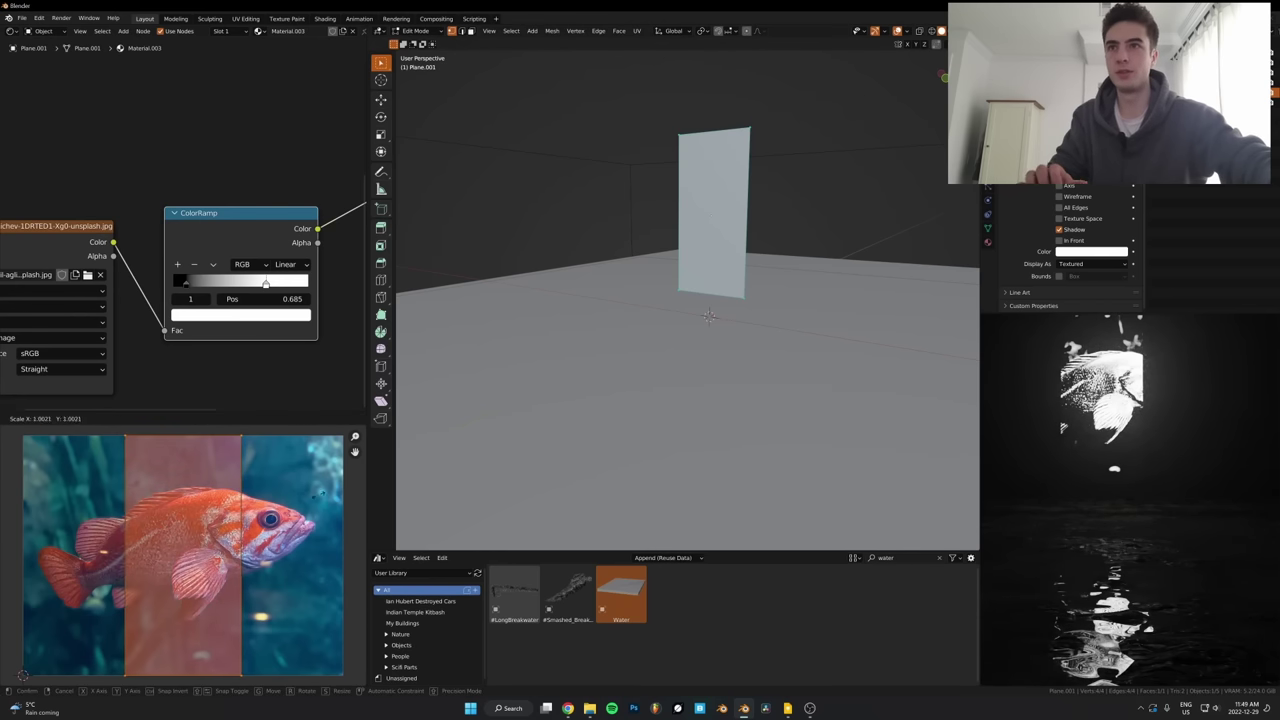
{"action": "left_click", "coordinate": [267, 512]}
{"action": "key", "text": "r"}
{"action": "left_click", "coordinate": [240, 588]}
{"action": "key", "text": "g"}
{"action": "left_click", "coordinate": [288, 572]}
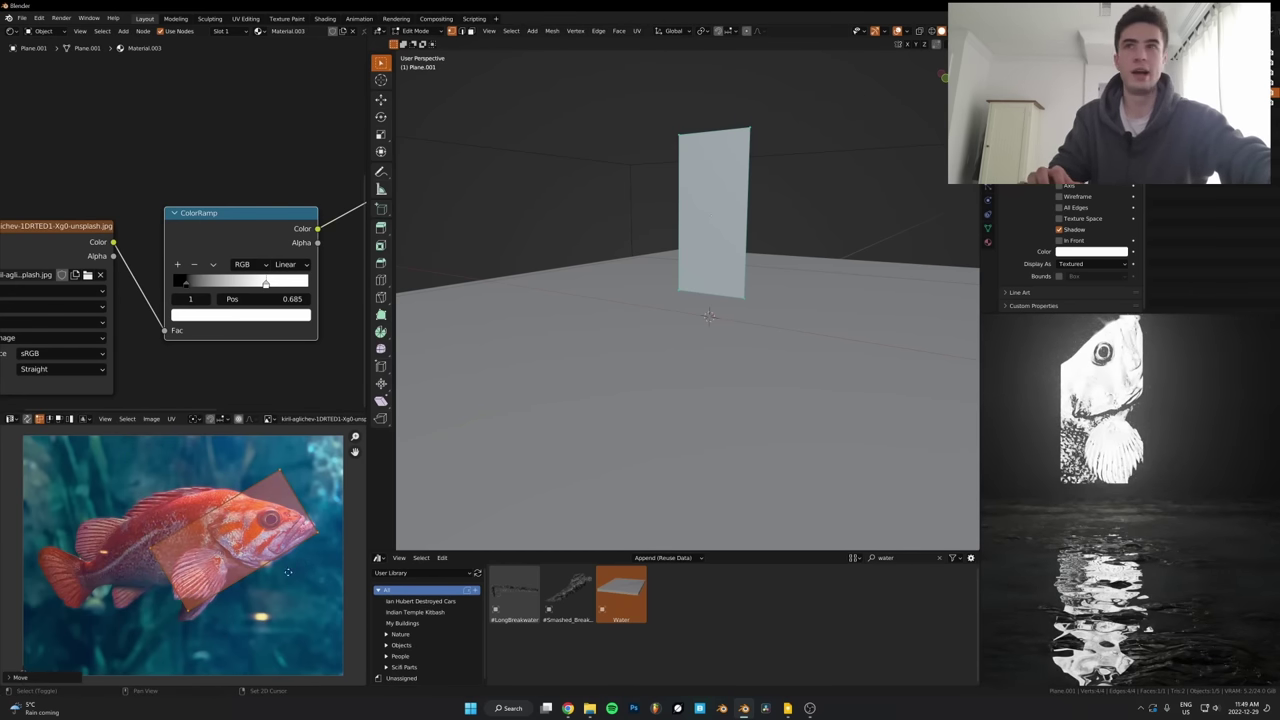
Further rotate, scale and reposition the plane's UVs around the fish's eye and gill area
{"action": "scroll", "coordinate": [288, 572], "scroll_direction": "down", "scroll_amount": 1}
{"action": "key", "text": "r"}
{"action": "left_click", "coordinate": [256, 562]}
{"action": "key", "text": "s"}
{"action": "left_click", "coordinate": [242, 550]}
{"action": "key", "text": "g"}
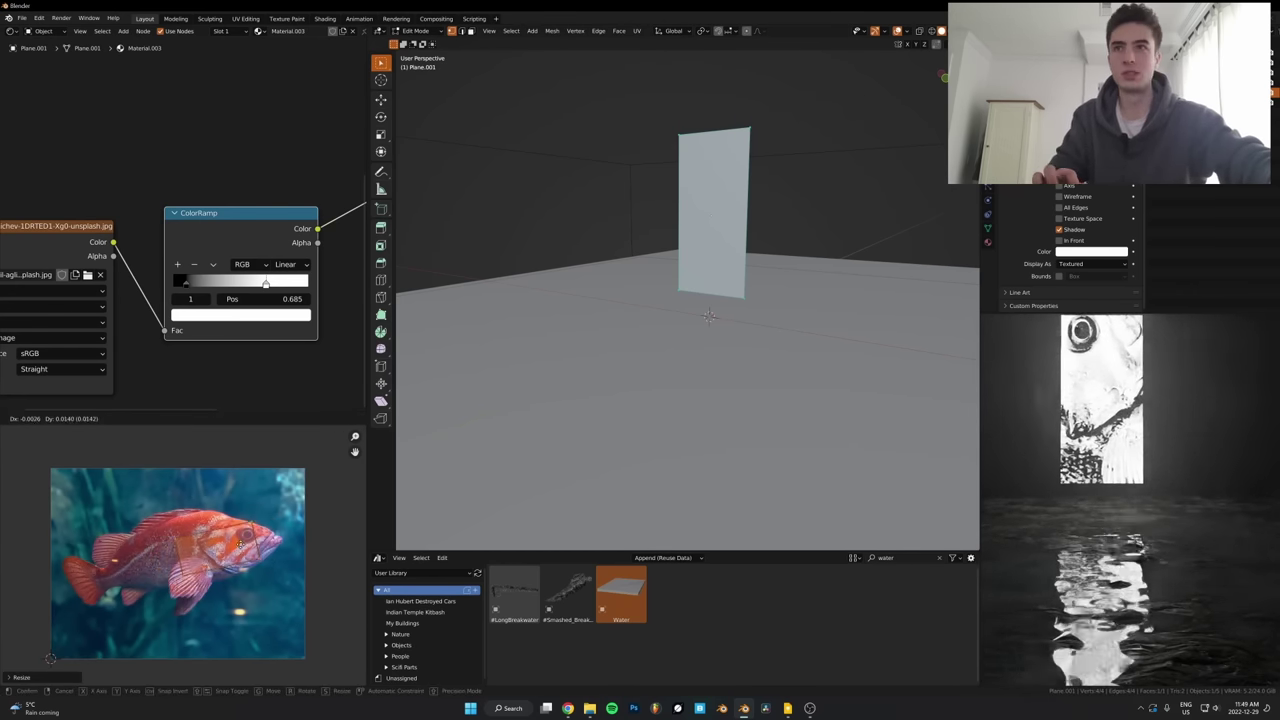
{"action": "left_click", "coordinate": [236, 545]}
{"action": "key", "text": "r"}
{"action": "left_click", "coordinate": [460, 541]}
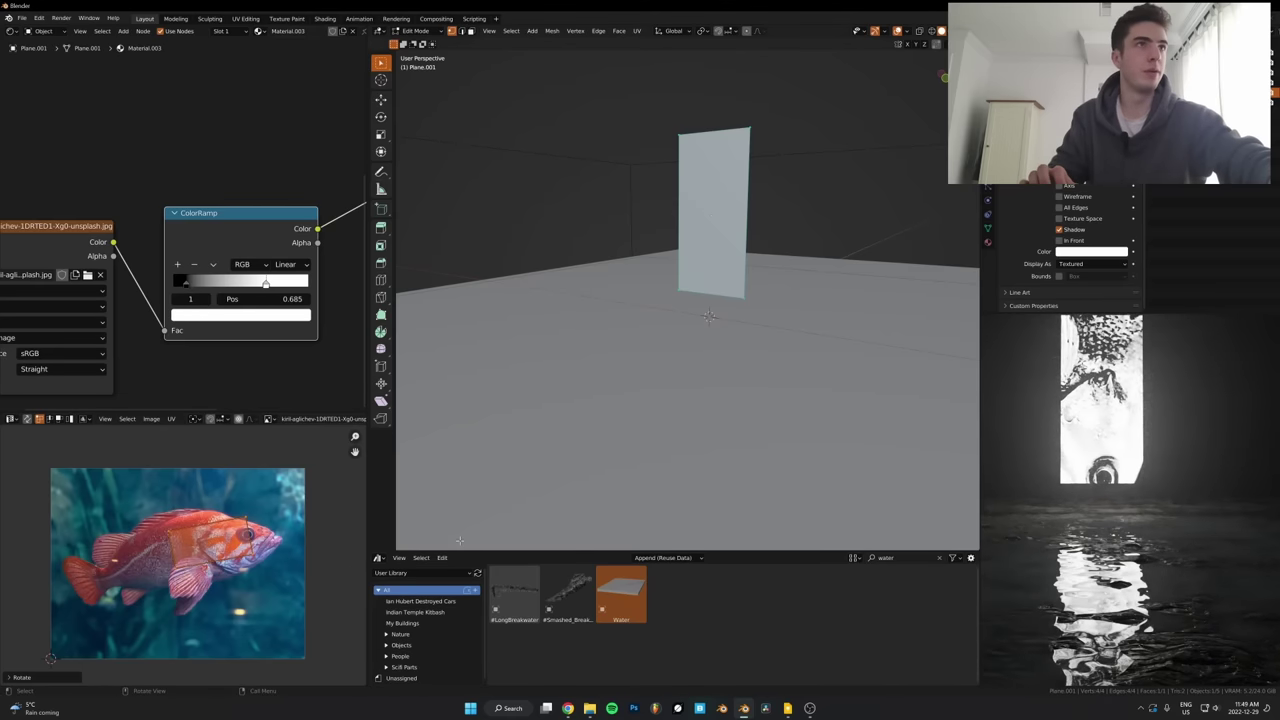
{"action": "scroll", "coordinate": [1120, 510], "scroll_direction": "down", "scroll_amount": 2}
{"action": "key", "text": "s"}
{"action": "left_click", "coordinate": [316, 517]}
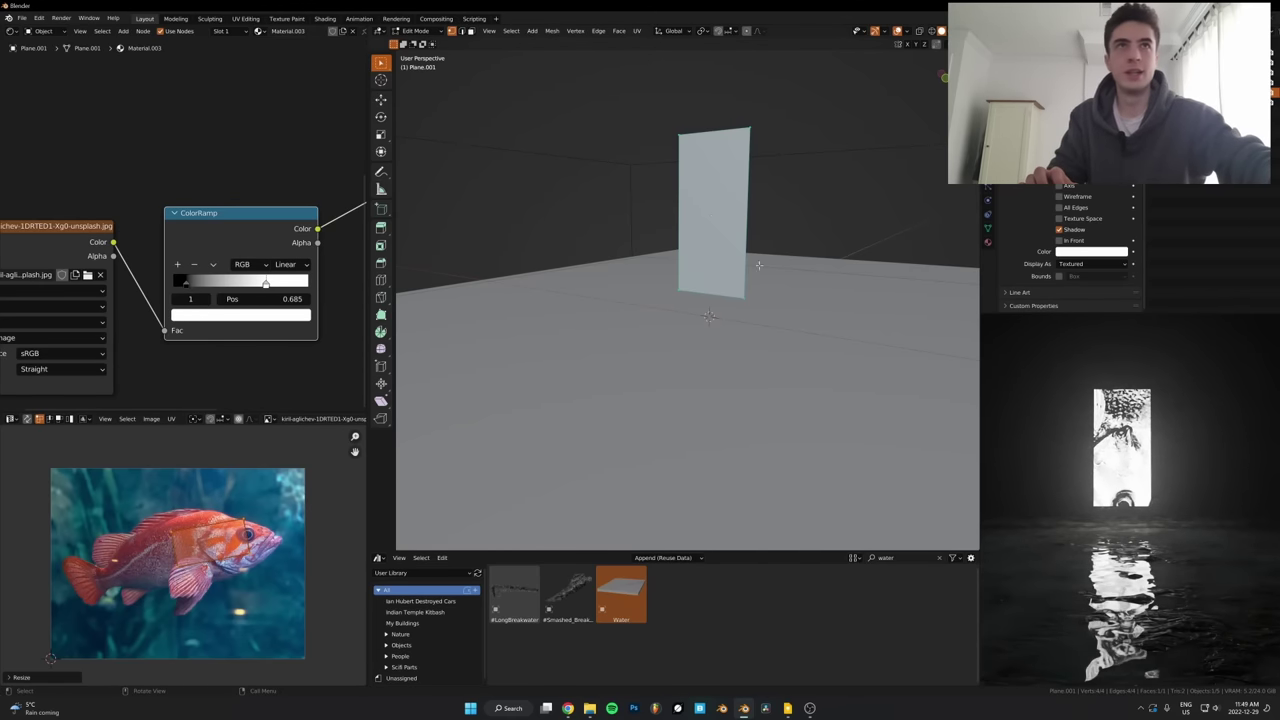
Inset the plane's face and delete the inner face to leave a rectangular frame
{"action": "key", "text": "i"}
{"action": "left_click", "coordinate": [892, 152]}
{"action": "key", "text": "x"}
{"action": "key", "text": "f"}
Enlarge the whole frame in Object Mode and adjust its height along Z so that it meets the water
{"action": "scroll", "coordinate": [819, 256], "scroll_direction": "up", "scroll_amount": 3}
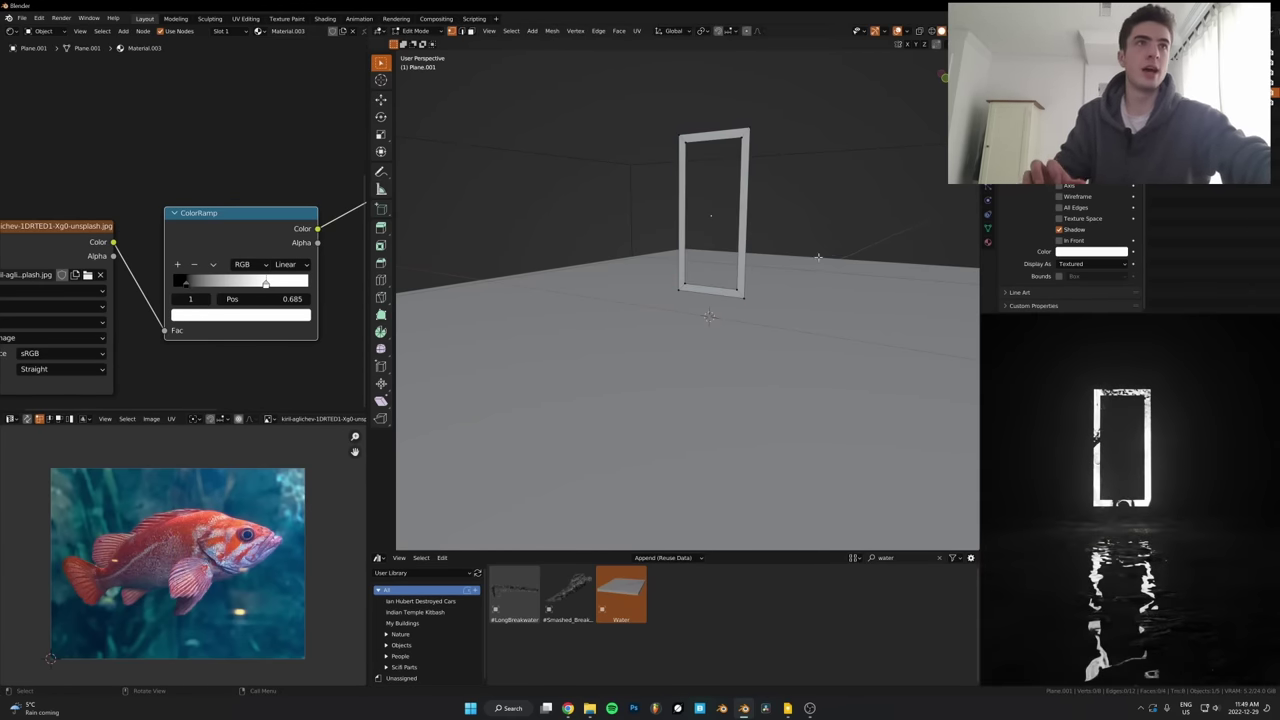
{"action": "key", "text": "Tab"}
{"action": "key", "text": "s"}
{"action": "left_click", "coordinate": [909, 306]}
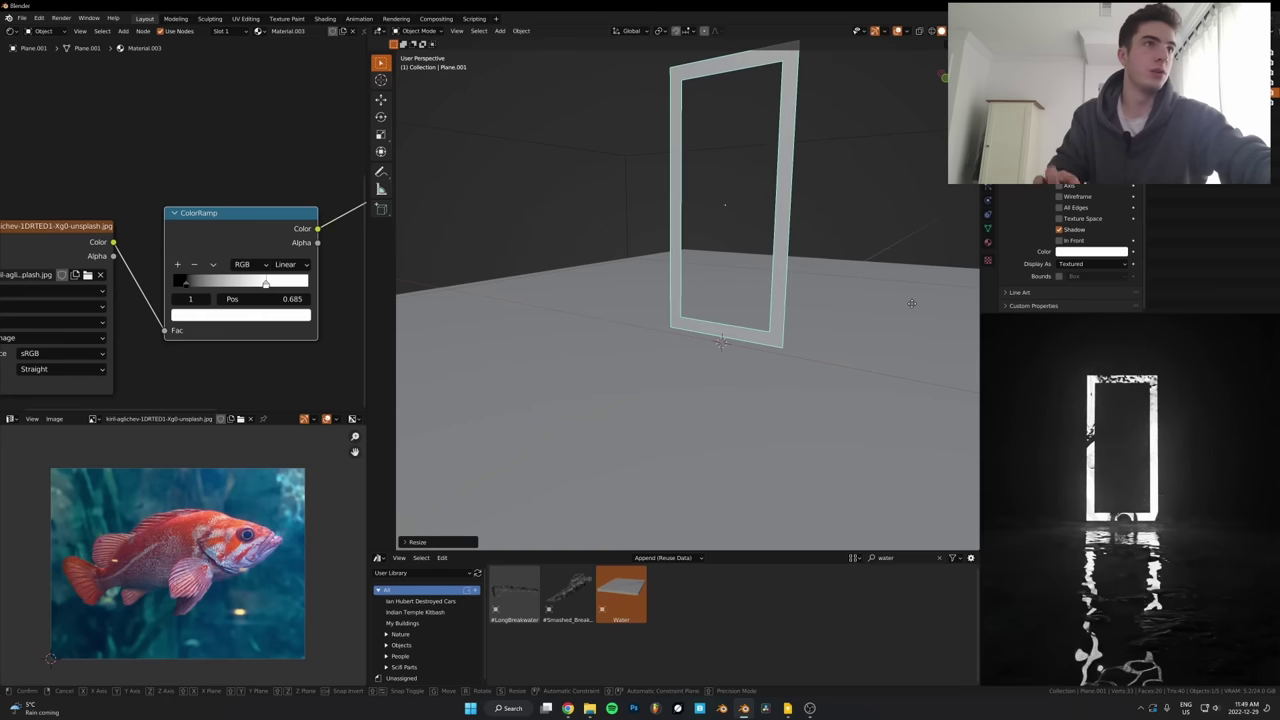
{"action": "key", "text": "g"}
{"action": "key", "text": "z"}
{"action": "left_click", "coordinate": [850, 296]}
Feed the fish texture's Color into the Principled BSDF's Emission through a MixRGB node
{"action": "scroll", "coordinate": [105, 321], "scroll_direction": "down", "scroll_amount": 3}
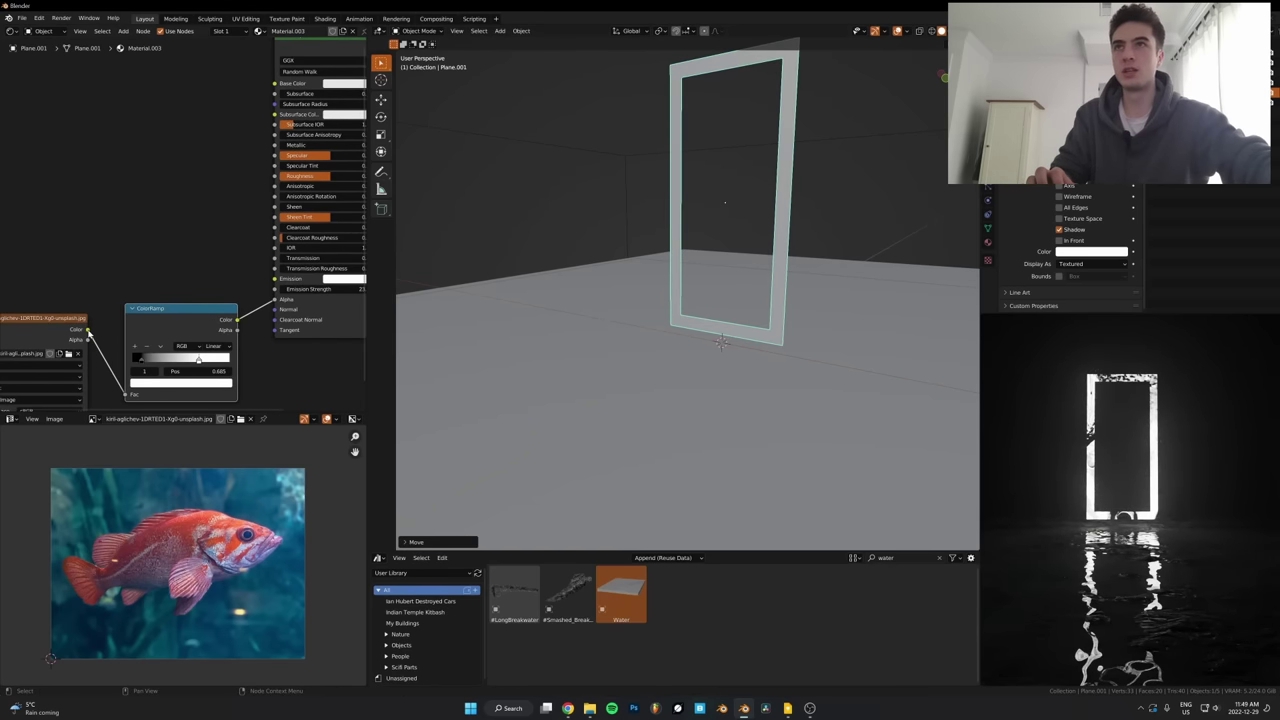
{"action": "left_click_drag", "start_coordinate": [88, 329], "coordinate": [275, 279]}
{"action": "left_click_drag", "start_coordinate": [79, 337], "coordinate": [10, 295]}
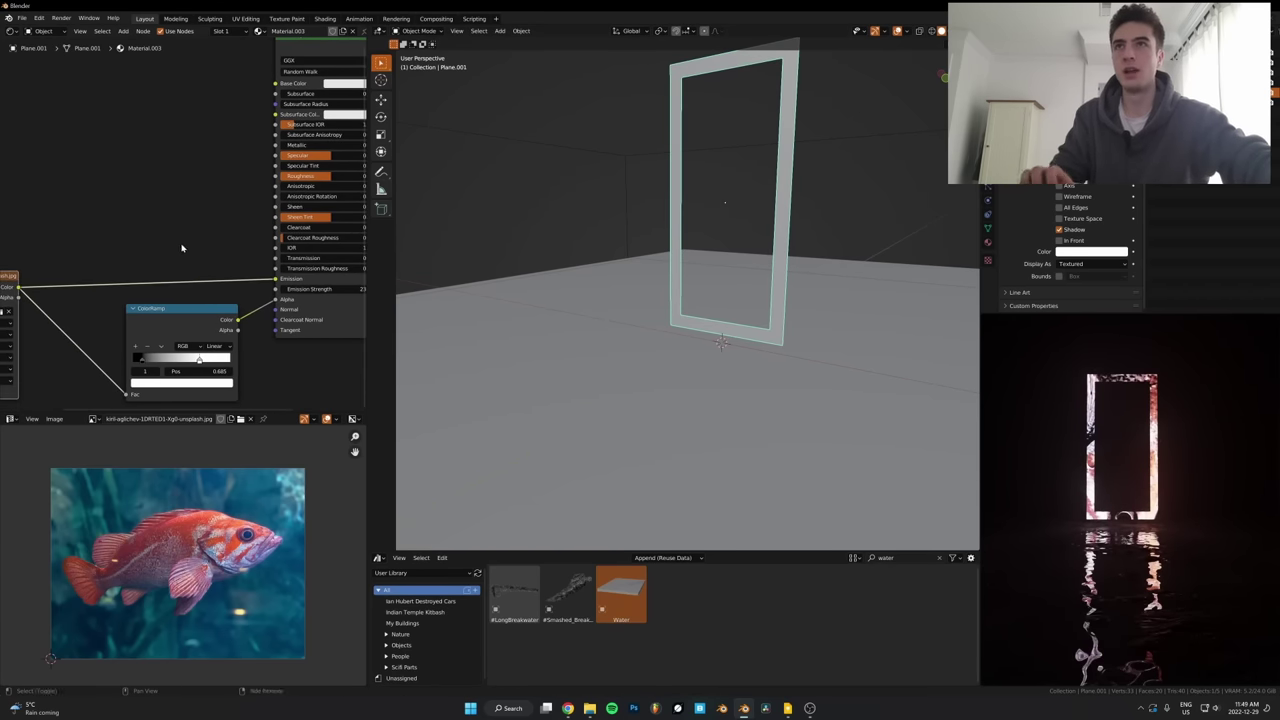
{"action": "key", "text": "shift+a"}
{"action": "type", "text": "smix"}
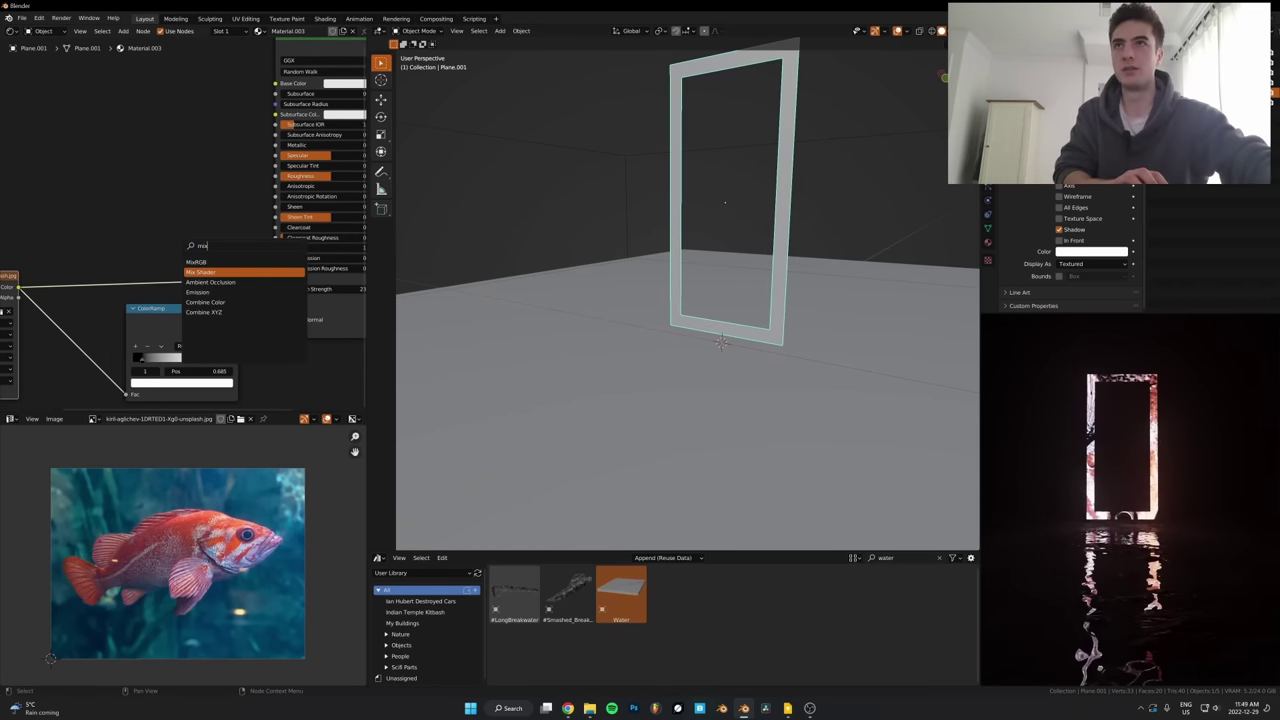
{"action": "key", "text": "Return"}
{"action": "left_click", "coordinate": [179, 210]}
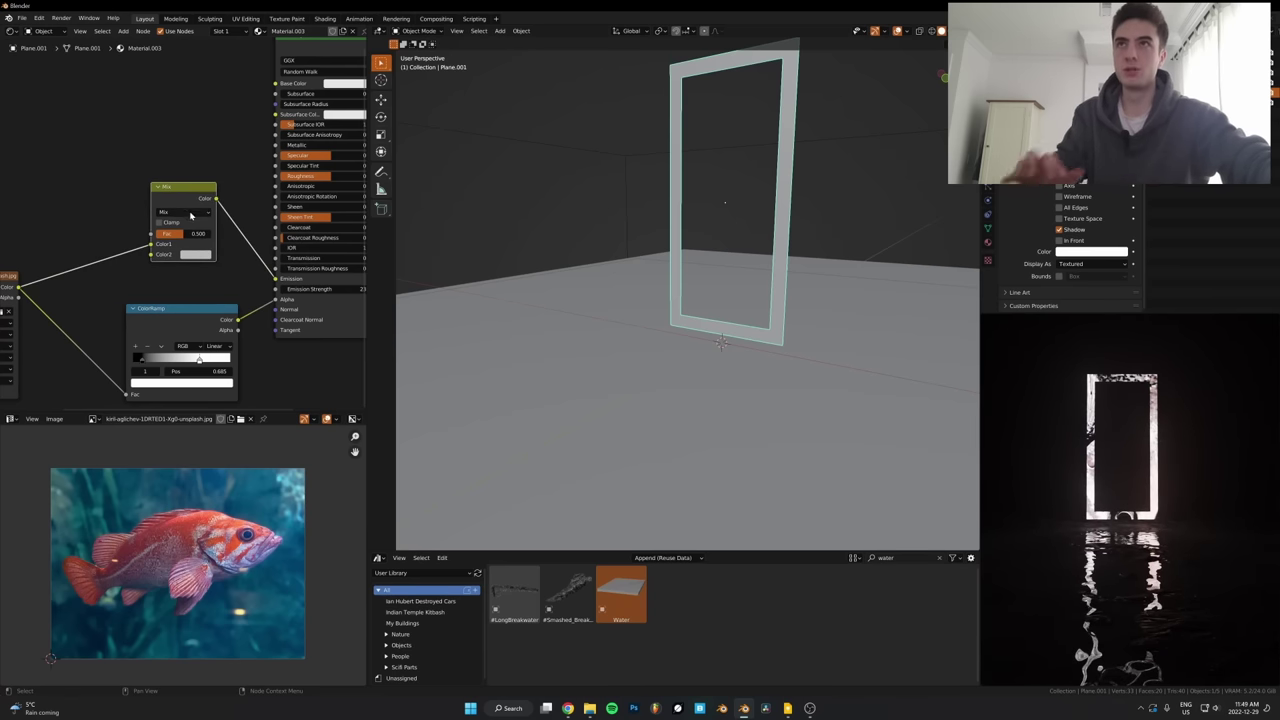
Set the Mix node's Color2 to a brightened blue sampled from the fish photo's water and its factor to 0.789
{"action": "scroll", "coordinate": [188, 220], "scroll_direction": "up", "scroll_amount": 2}
{"action": "left_click", "coordinate": [194, 264]}
{"action": "left_click", "coordinate": [282, 206]}
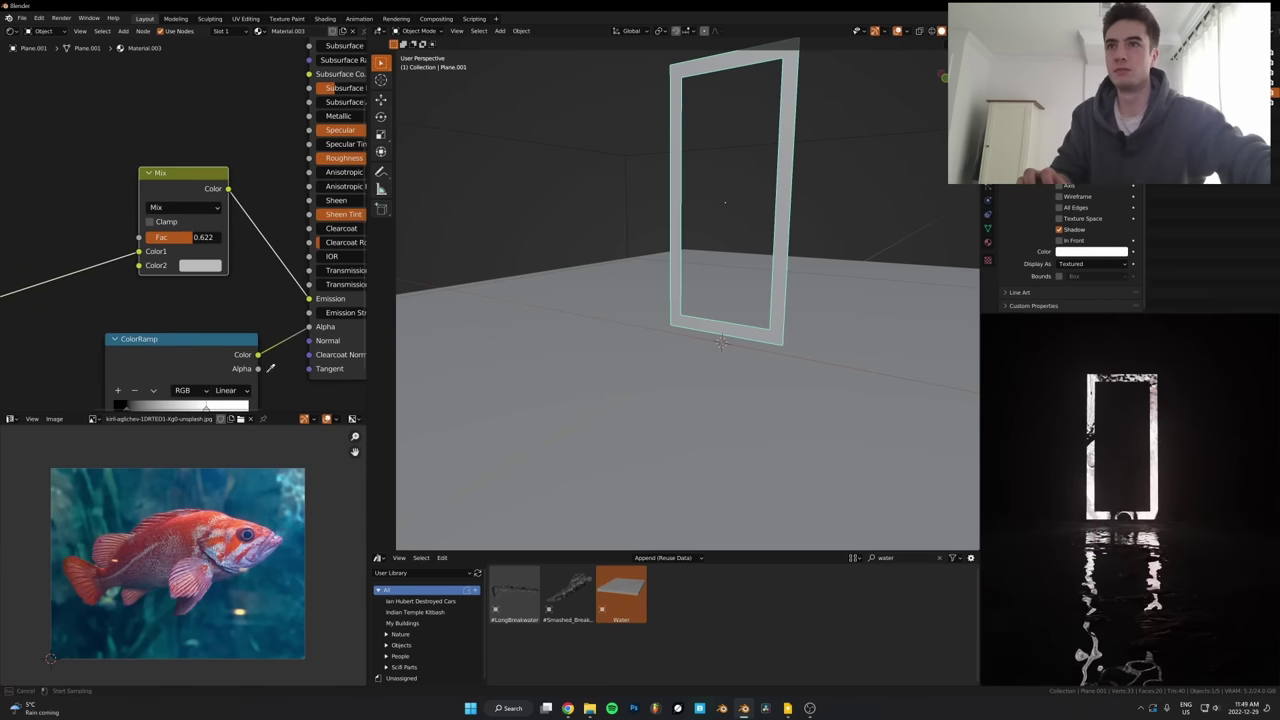
{"action": "left_click", "coordinate": [236, 472]}
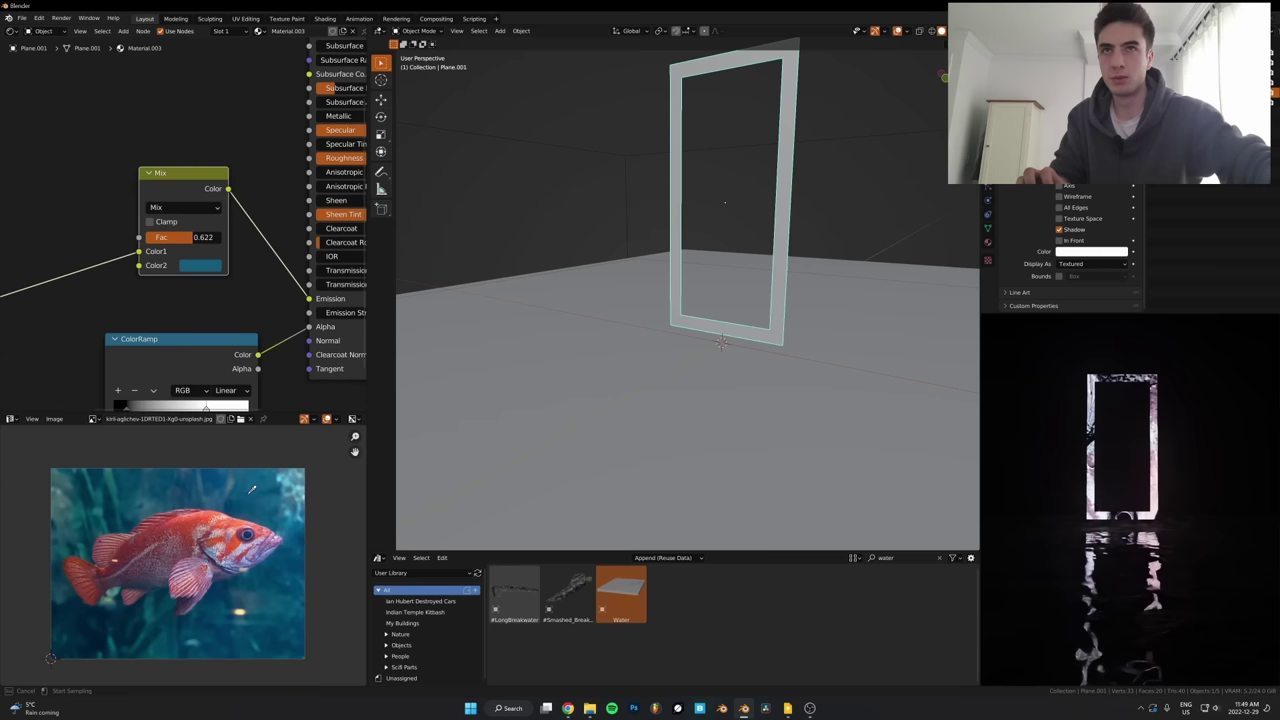
{"action": "left_click", "coordinate": [197, 266]}
{"action": "key", "text": "ctrl+v"}
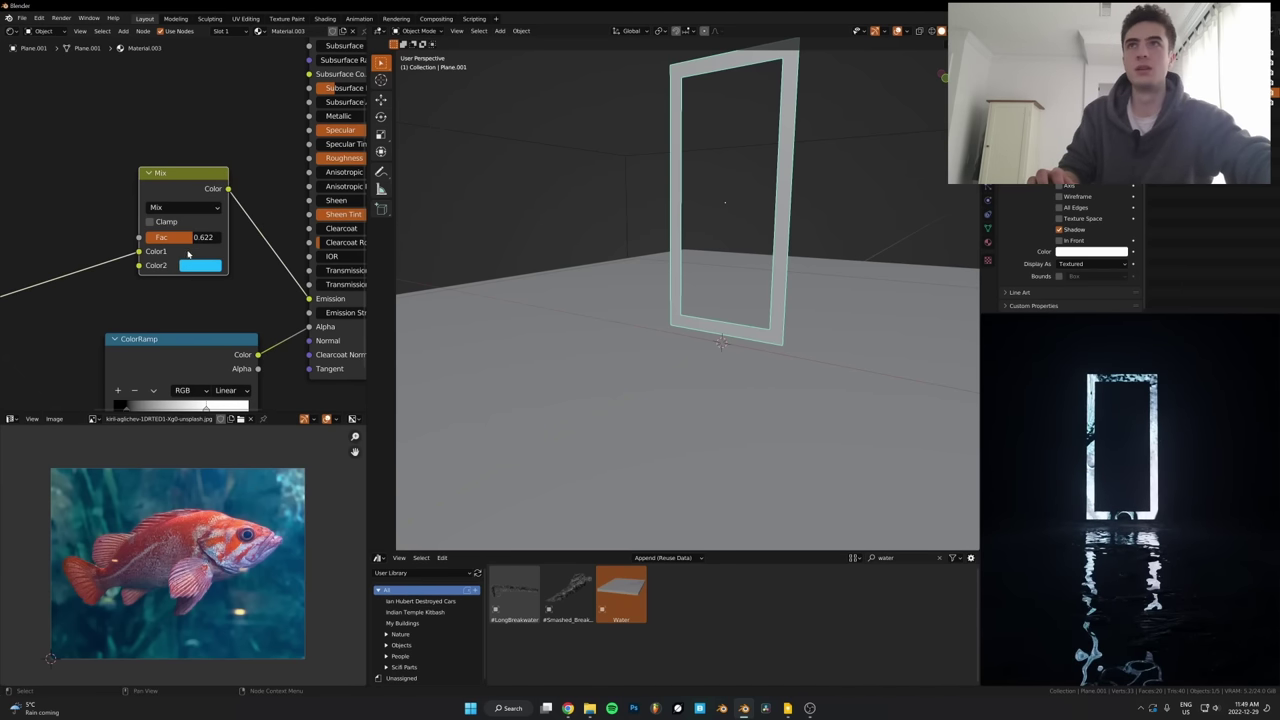
{"action": "left_click_drag", "start_coordinate": [195, 238], "coordinate": [208, 239]}
Move the ColorRamp's white stop to 0.788 and raise the material's emission strength
{"action": "middle_click_drag", "start_coordinate": [300, 337], "coordinate": [236, 244]}
{"action": "left_click_drag", "start_coordinate": [64, 317], "coordinate": [155, 317]}
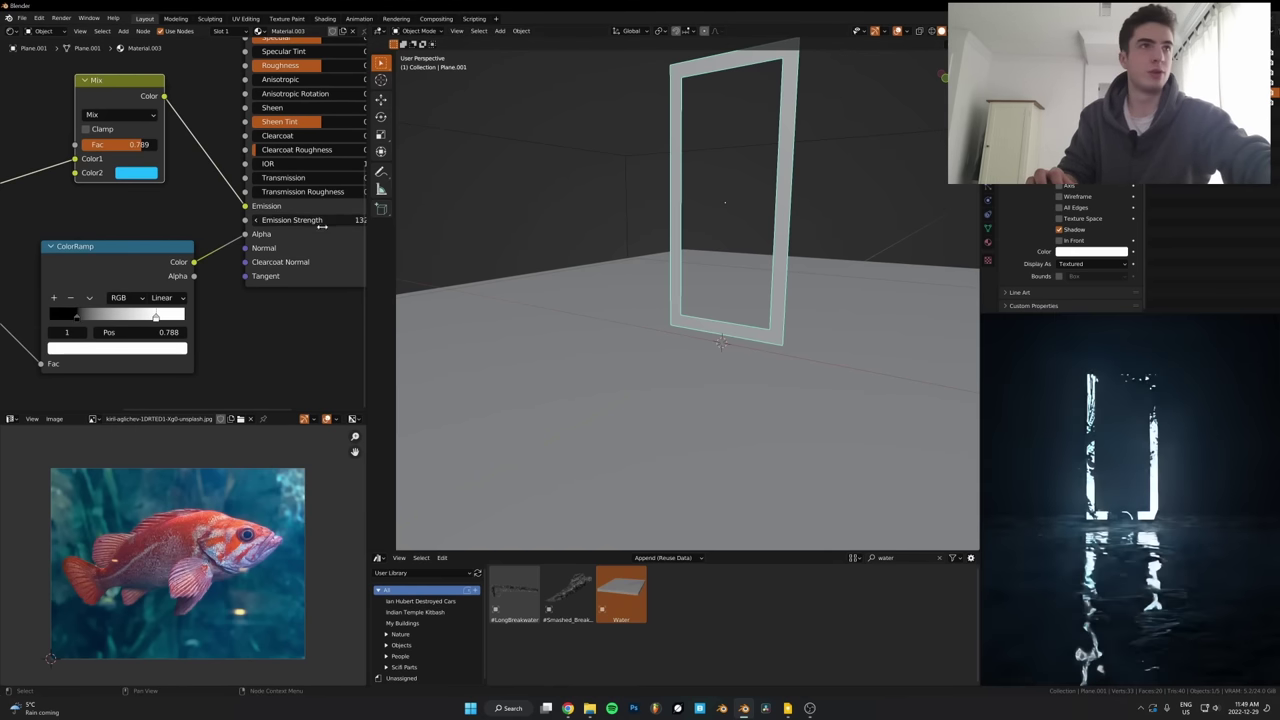
{"action": "key", "text": "ctrl+s"}
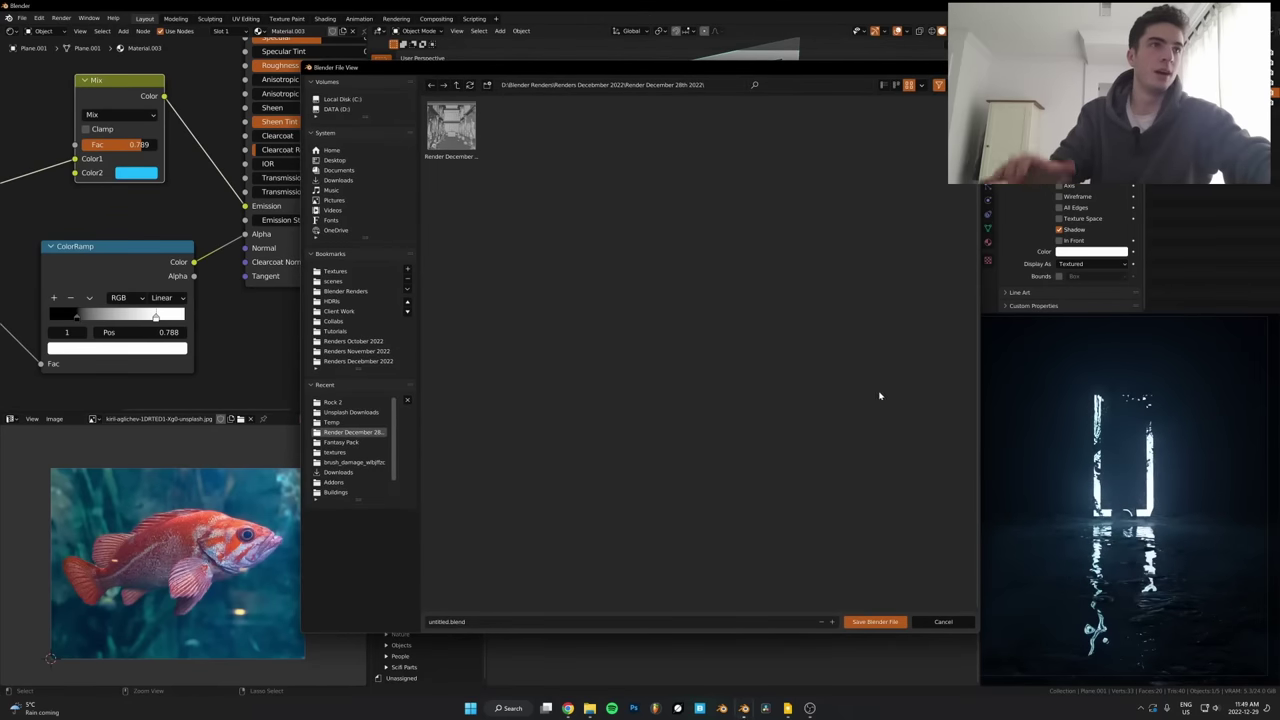
{"action": "key", "text": "Escape"}
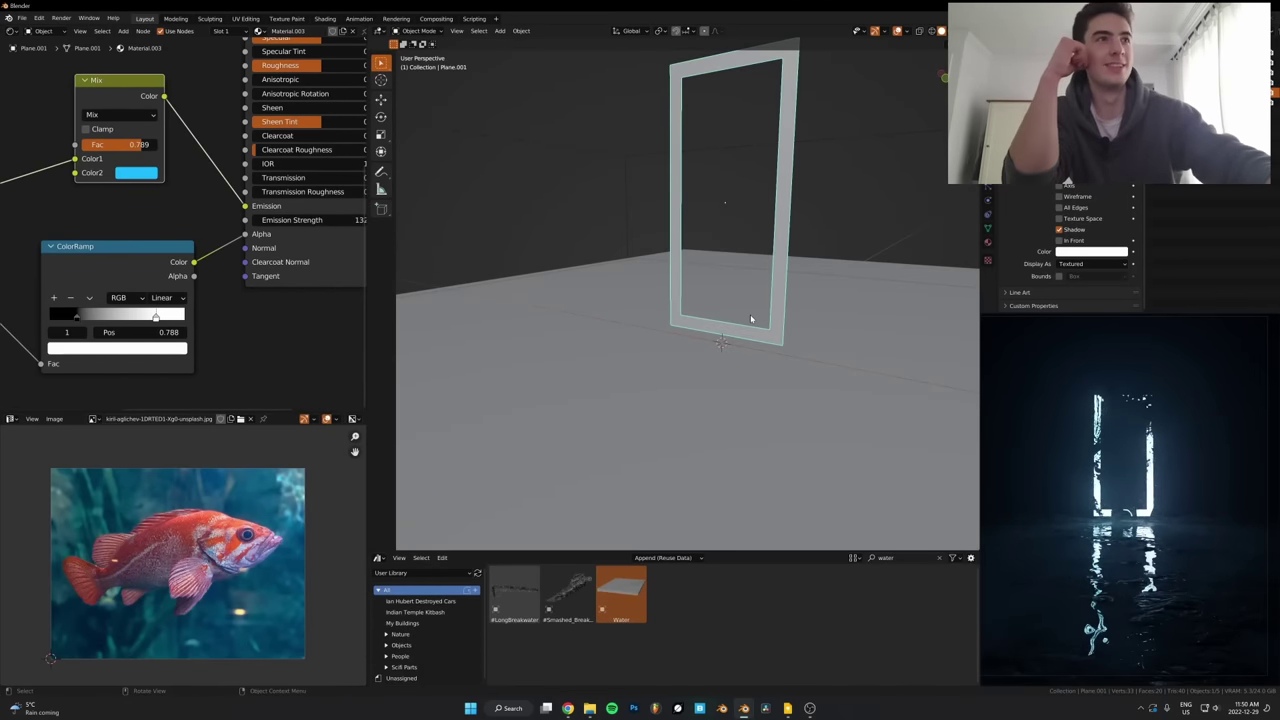
In camera view, rescale the glowing frame and adjust its height along Z
{"action": "key", "text": "KP_0"}
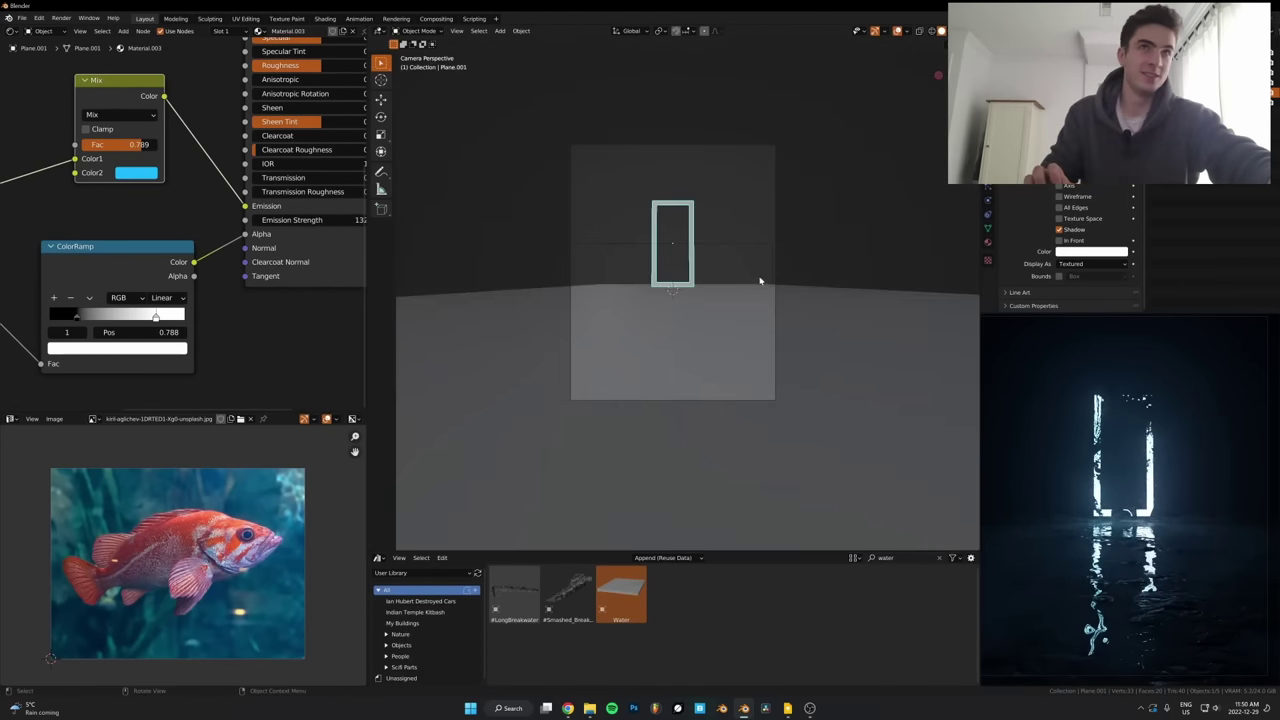
{"action": "key", "text": "s"}
{"action": "key", "text": "z"}
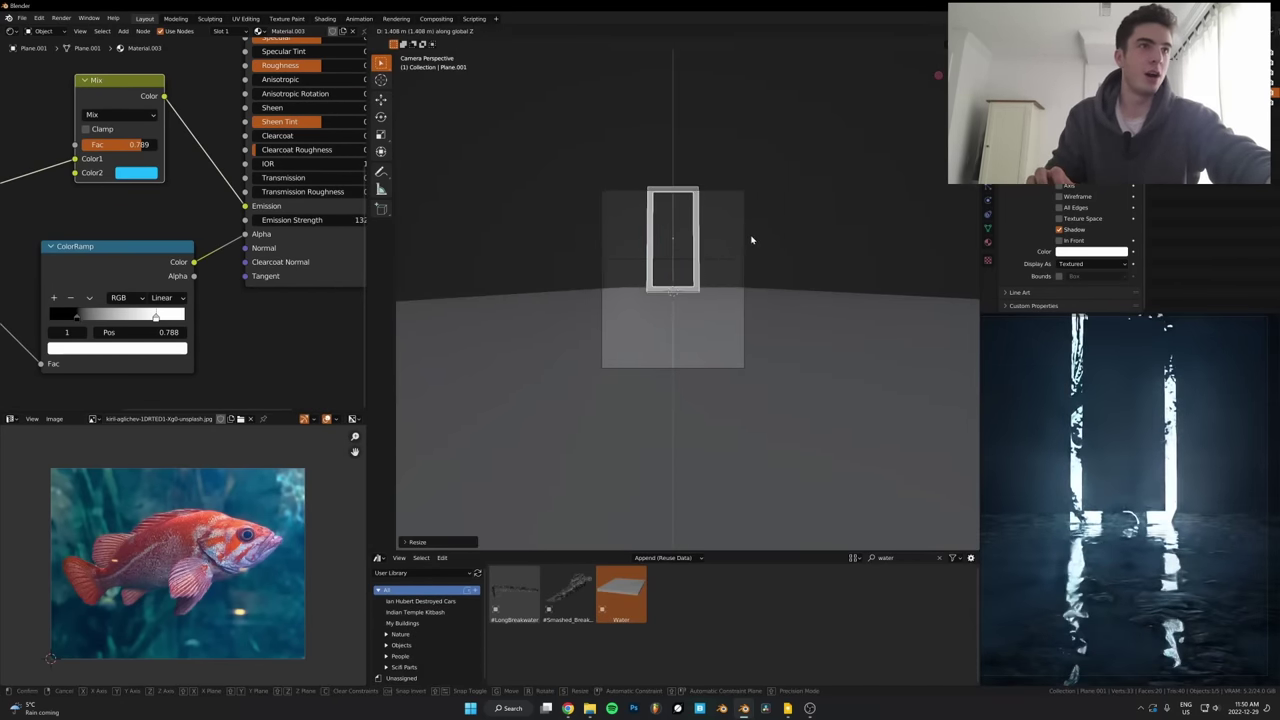
{"action": "left_click", "coordinate": [755, 240]}
{"action": "key", "text": "s"}
{"action": "left_click", "coordinate": [763, 243]}
{"action": "key", "text": "g"}
{"action": "key", "text": "z"}
{"action": "left_click", "coordinate": [763, 252]}
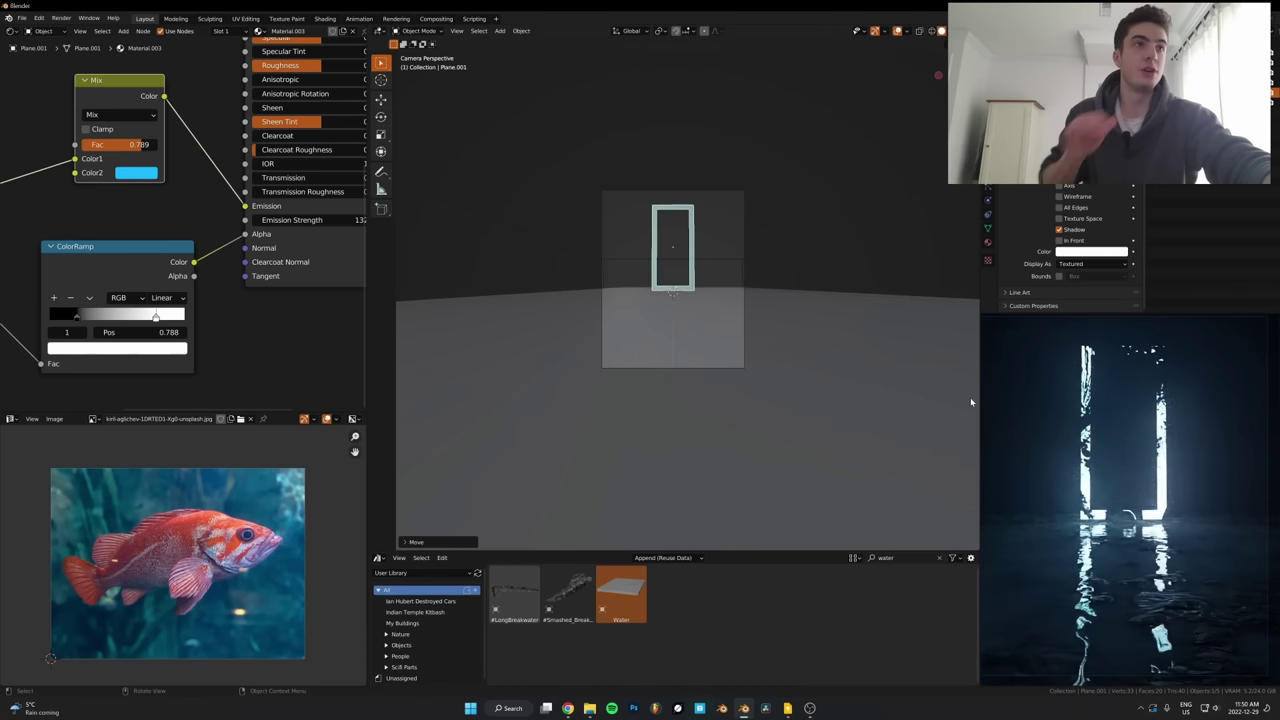
Examine the rendered camera view with the viewport maximized, and return to the normal layout
{"action": "scroll", "coordinate": [1171, 485], "scroll_direction": "down", "scroll_amount": 2}
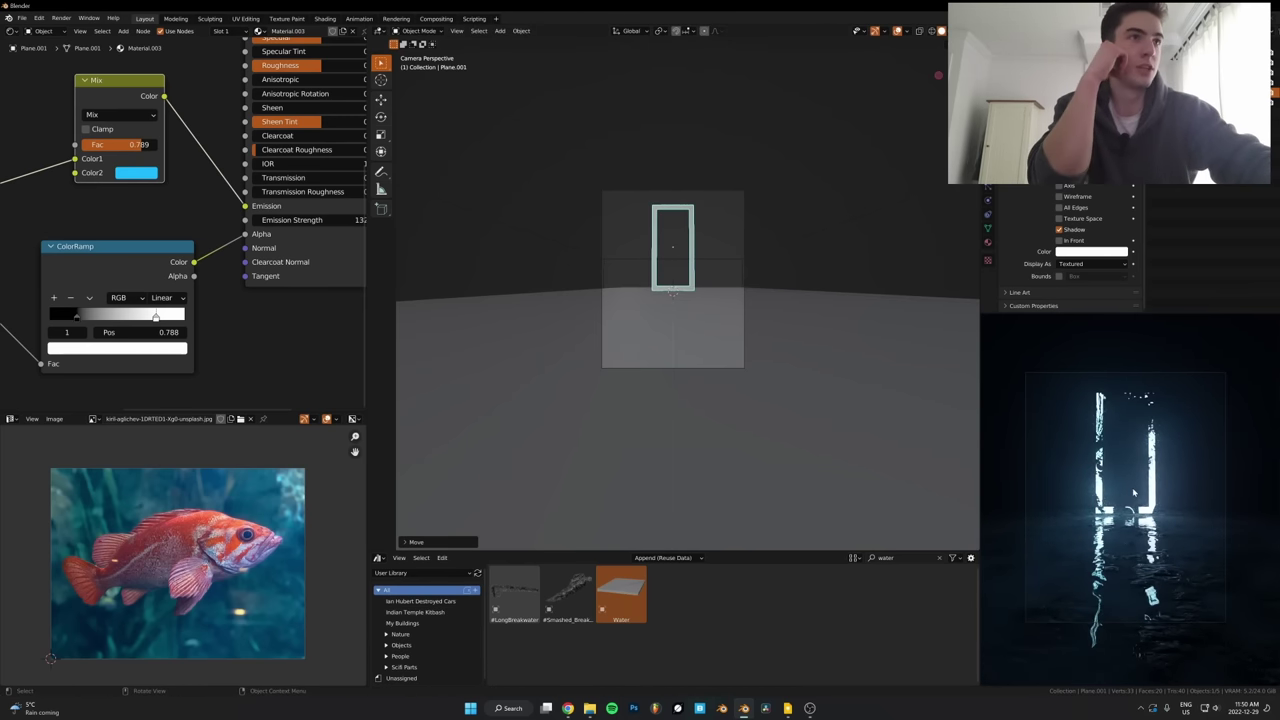
{"action": "scroll", "coordinate": [1132, 487], "scroll_direction": "up", "scroll_amount": 1}
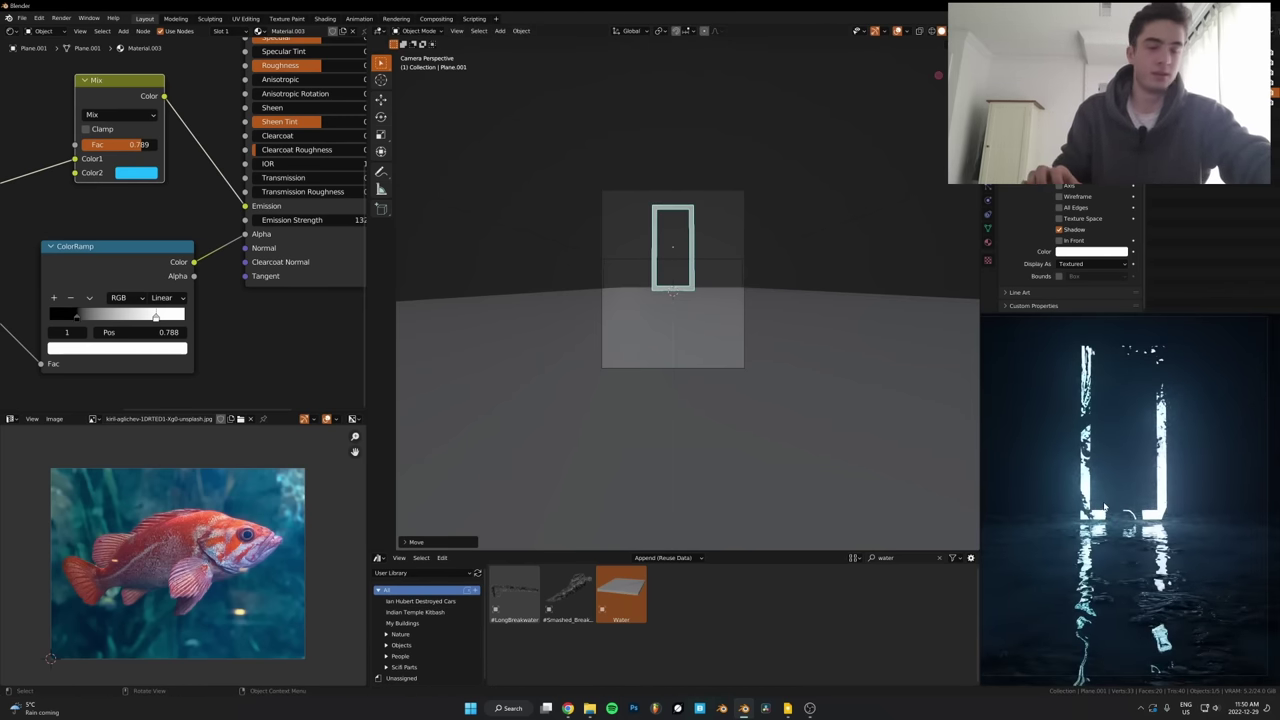
{"action": "key", "text": "ctrl+space"}
{"action": "scroll", "coordinate": [908, 430], "scroll_direction": "down", "scroll_amount": 2}
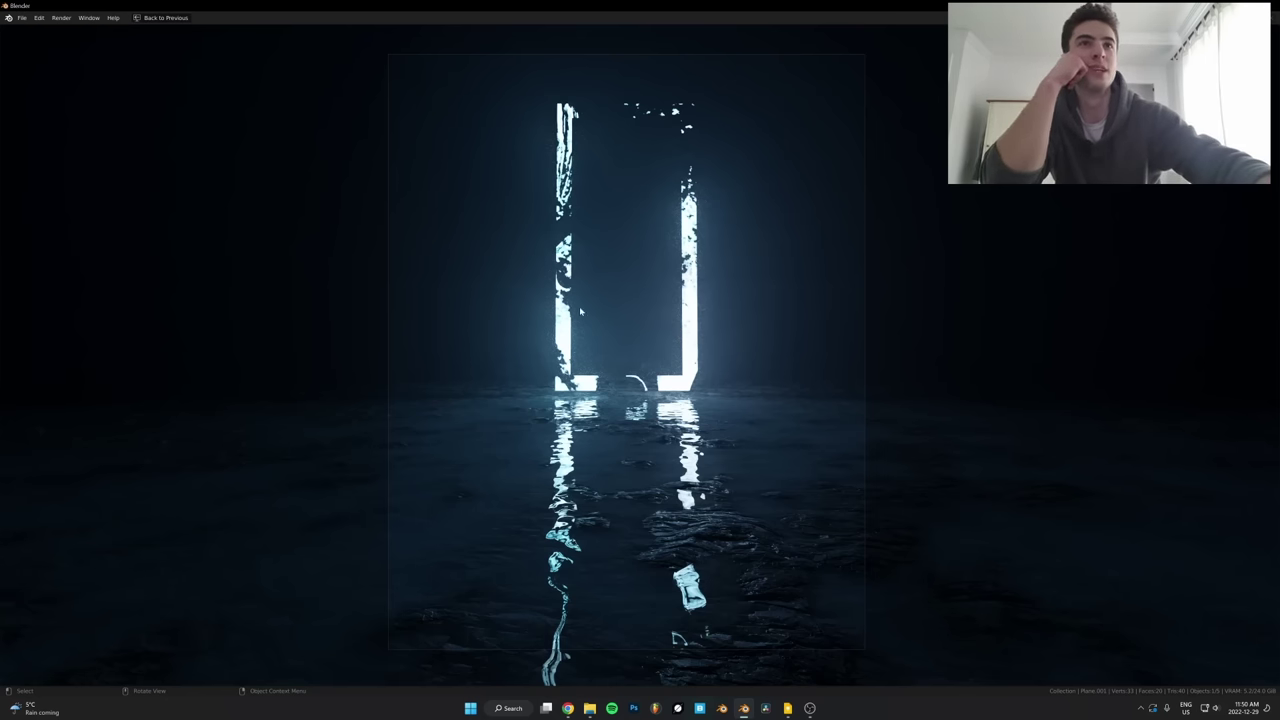
{"action": "scroll", "coordinate": [737, 283], "scroll_direction": "down", "scroll_amount": 1}
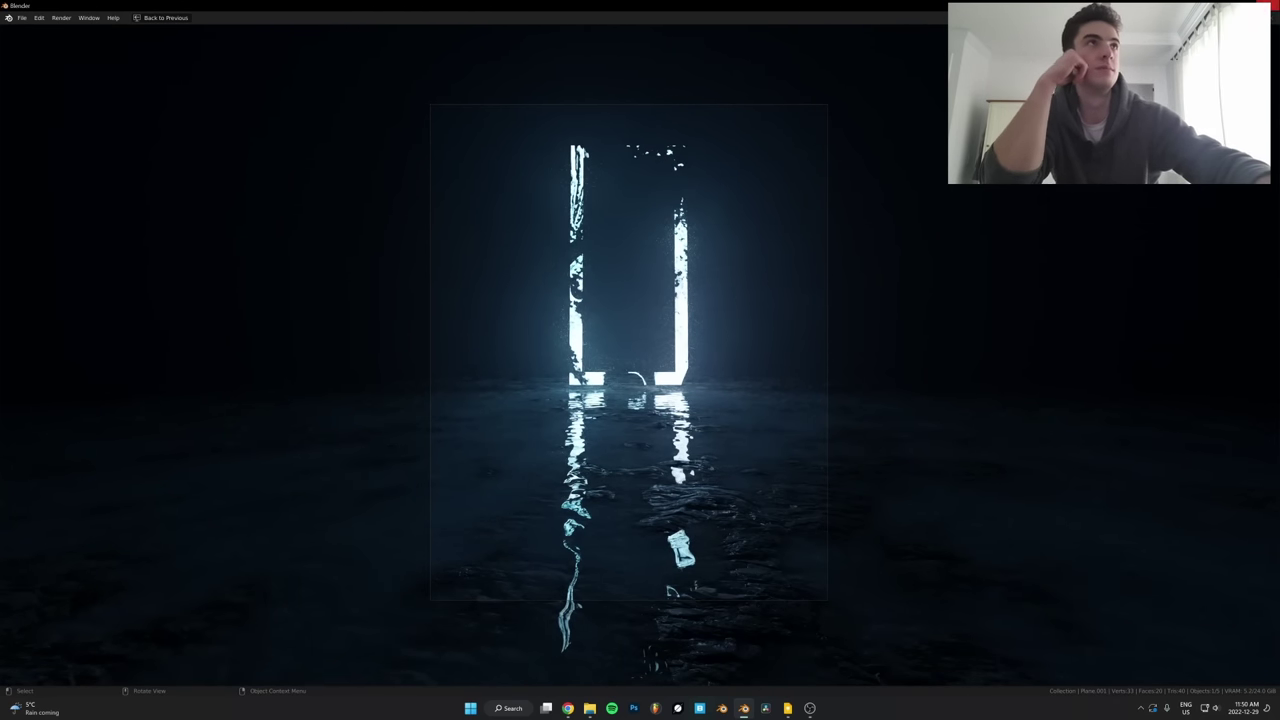
{"action": "key", "text": "Escape"}
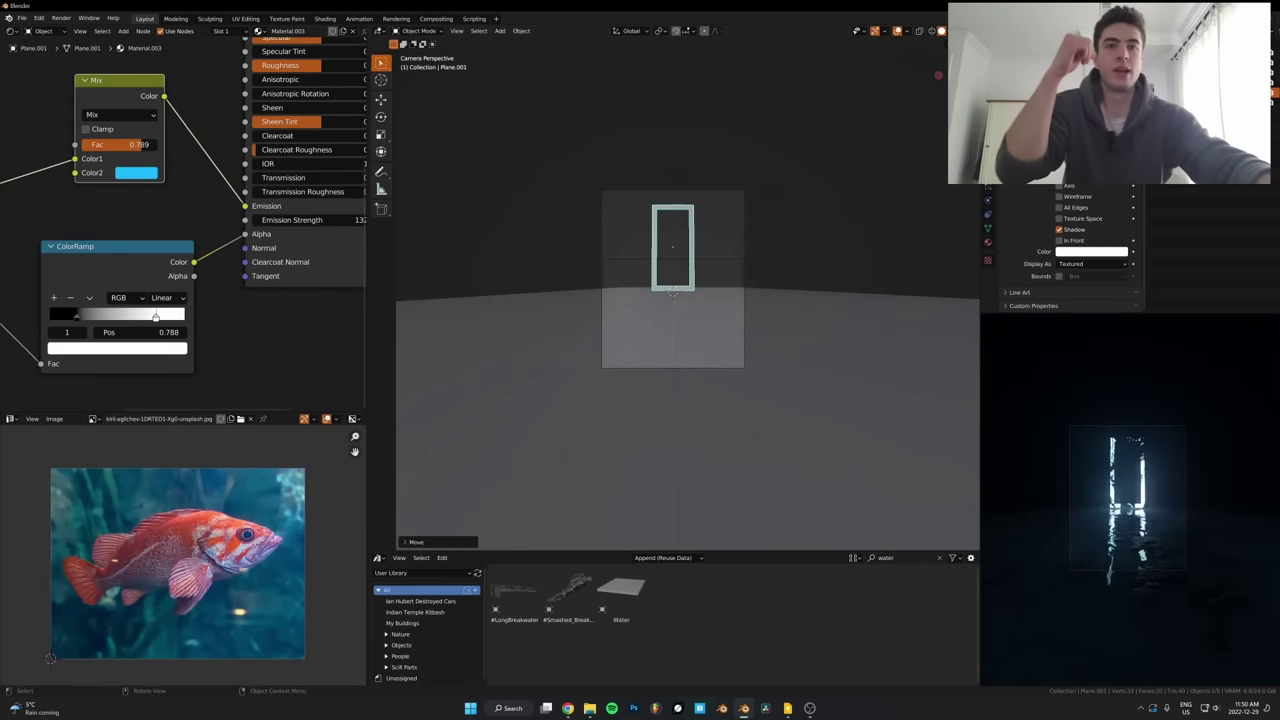